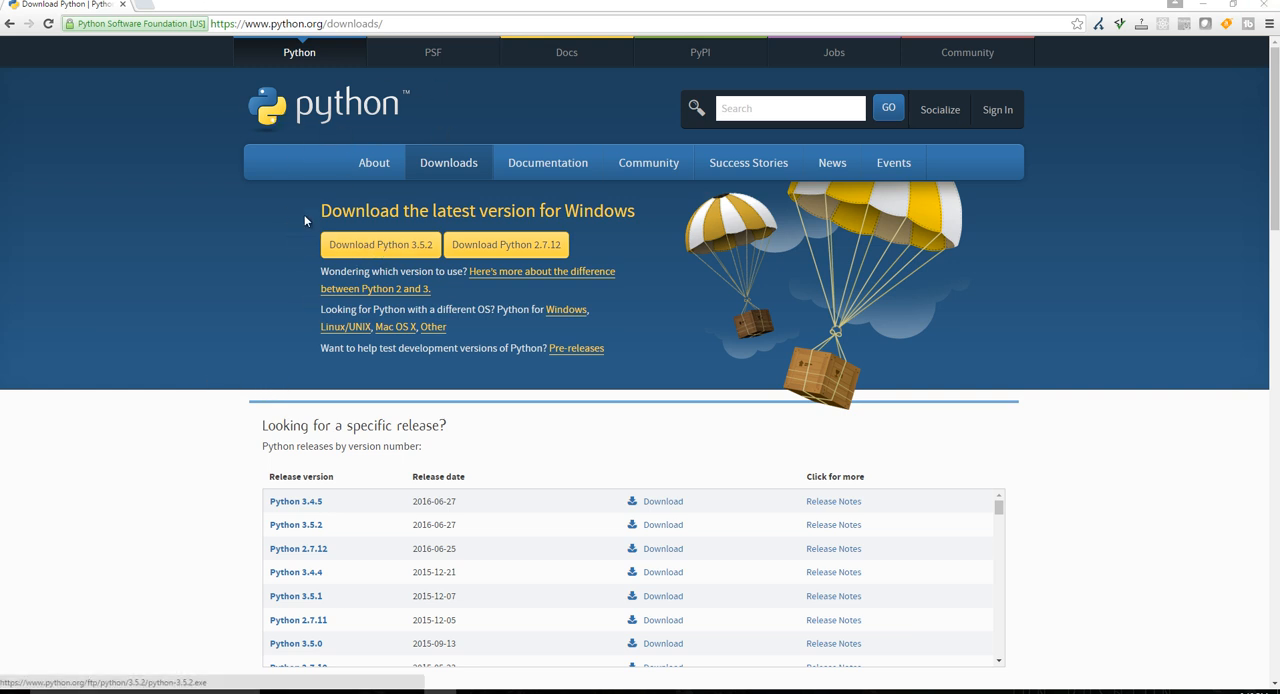
# Download the Python 3.5.2 installer, run it with Upgrade Now and close it after success.
pyautogui.click(380, 246)
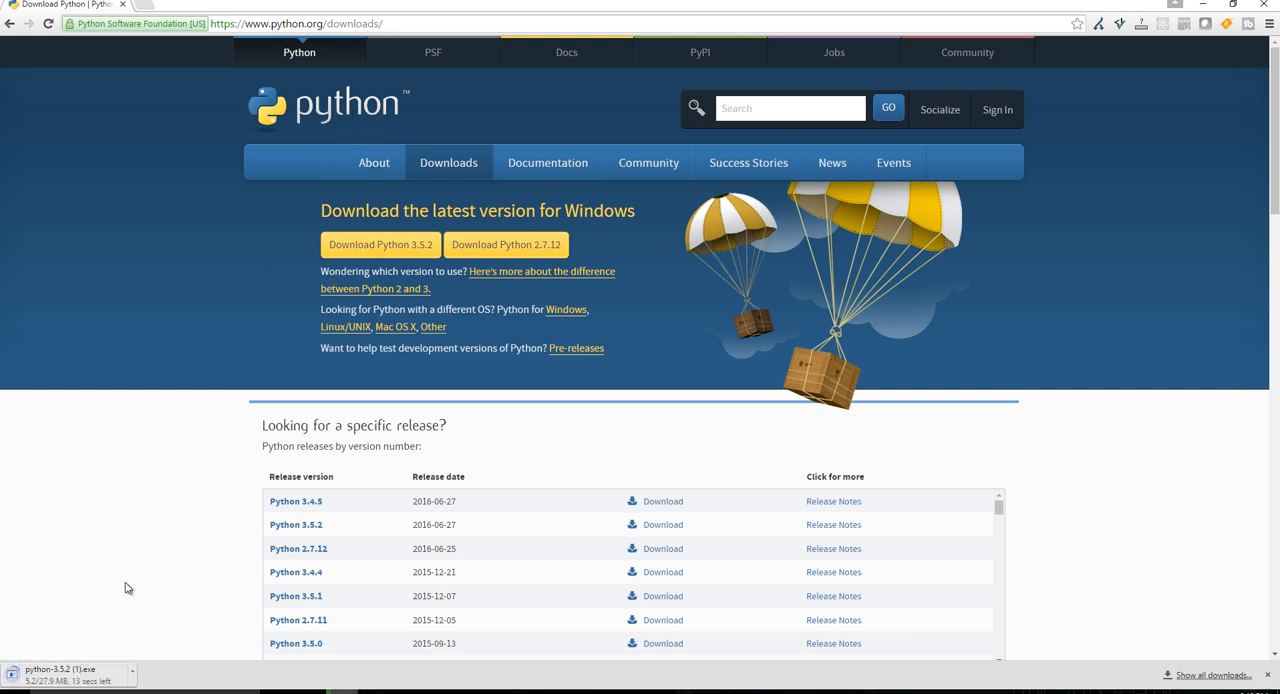
pyautogui.click(50, 668)
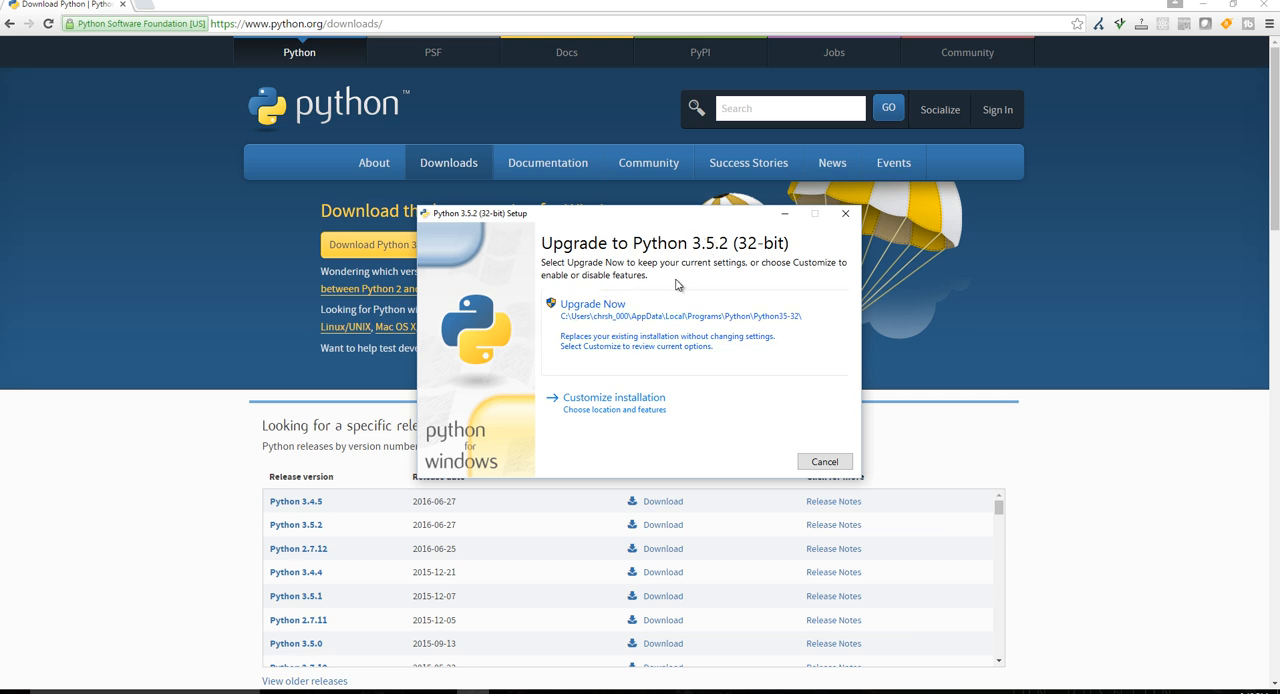
pyautogui.click(610, 320)
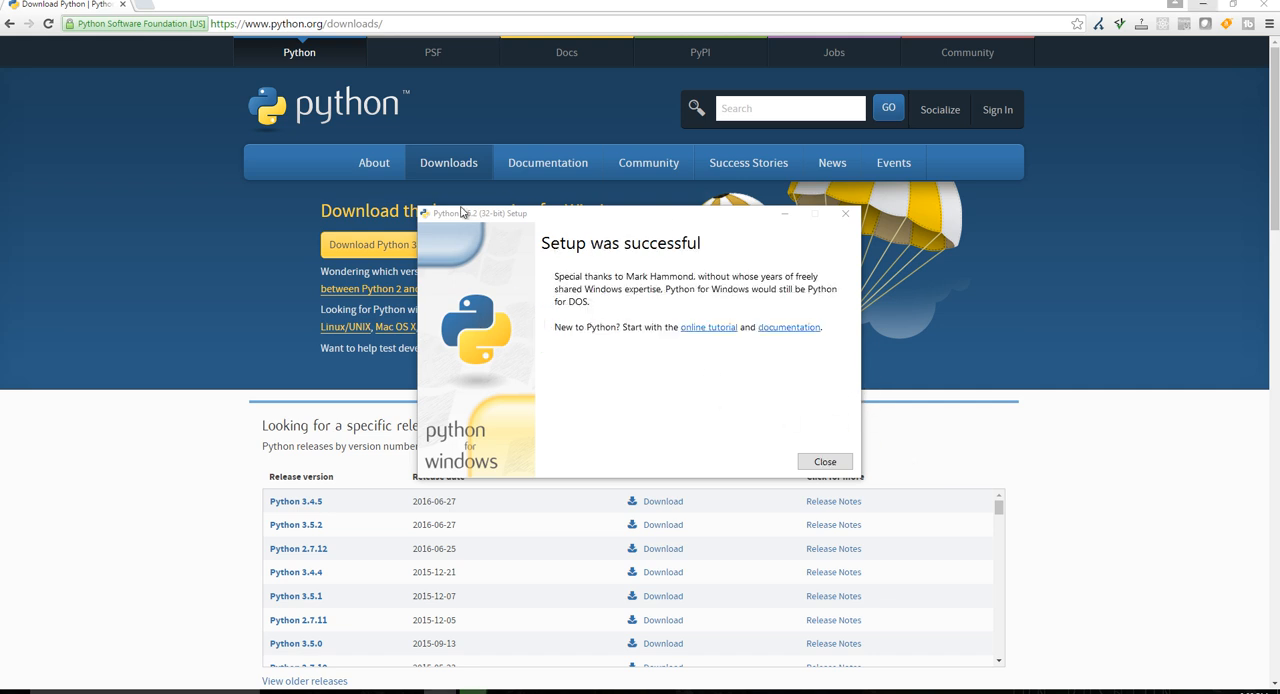
pyautogui.click(825, 461)
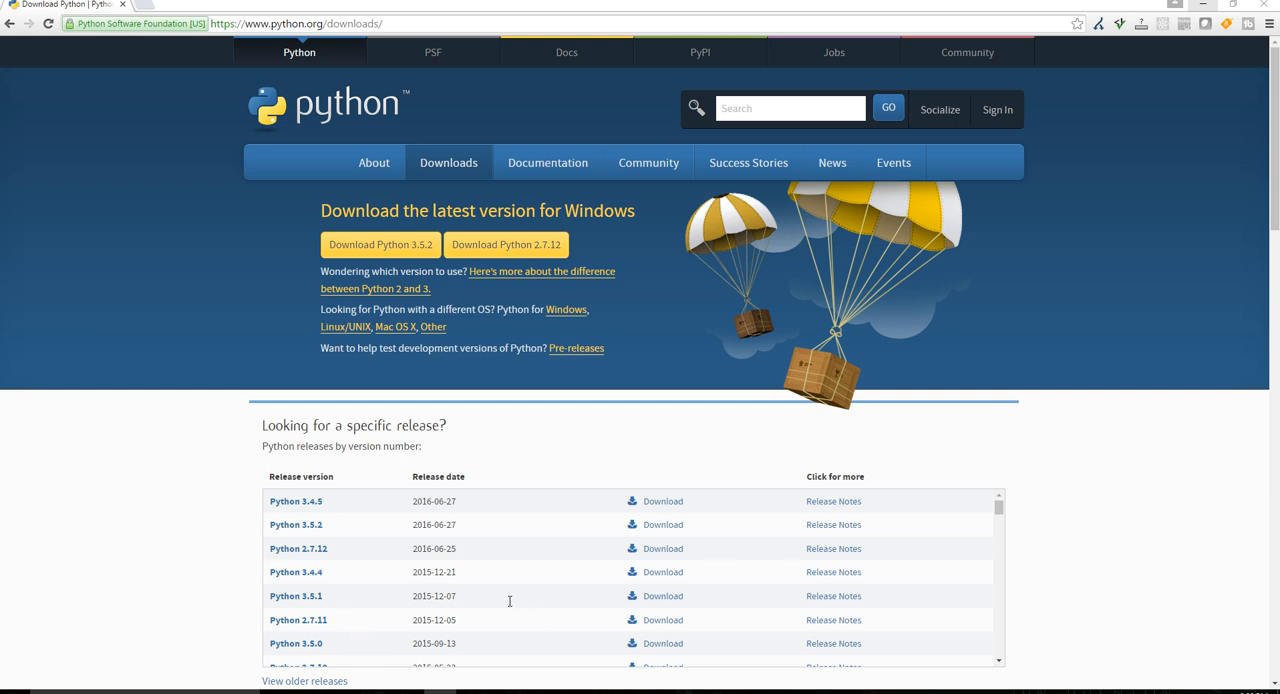
# Pause the running AVG antivirus scan and get its window out of the way.
pyautogui.click(440, 690)
pyautogui.click(442, 156)
pyautogui.click(527, 106)
# Launch cmd from Windows search, start python and enter akdfj, raising a NameError.
pyautogui.press('super+s')
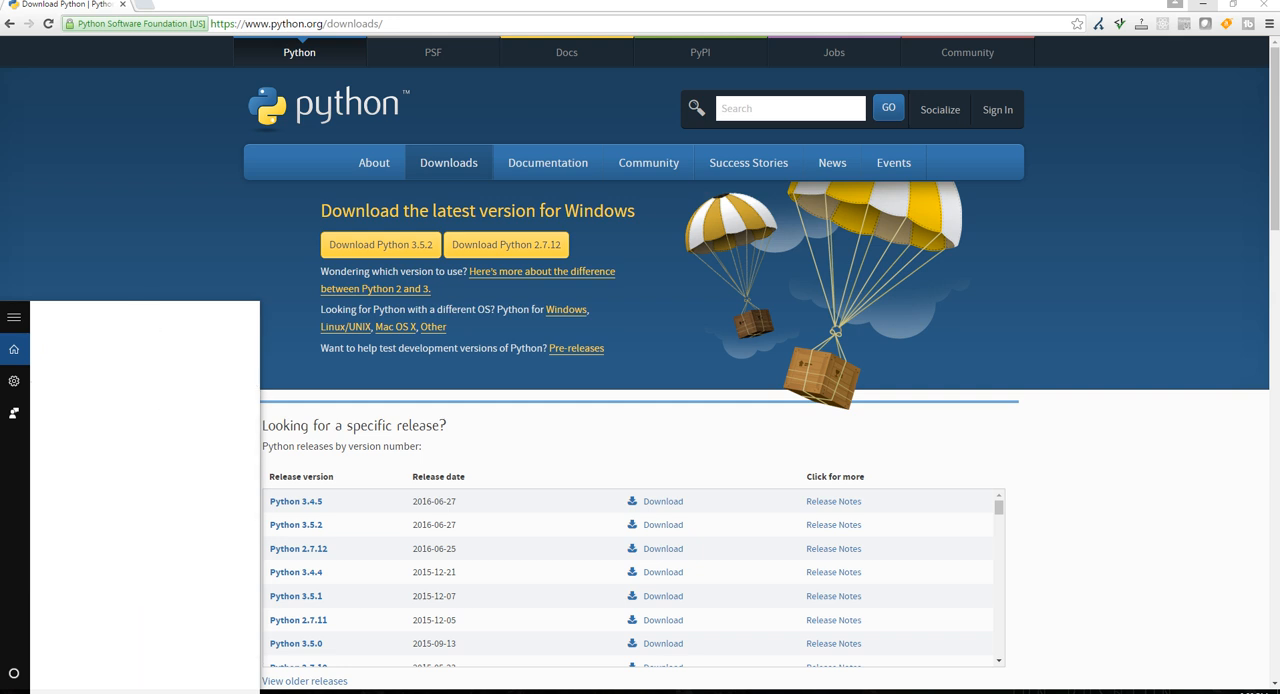
pyautogui.write('cmd')
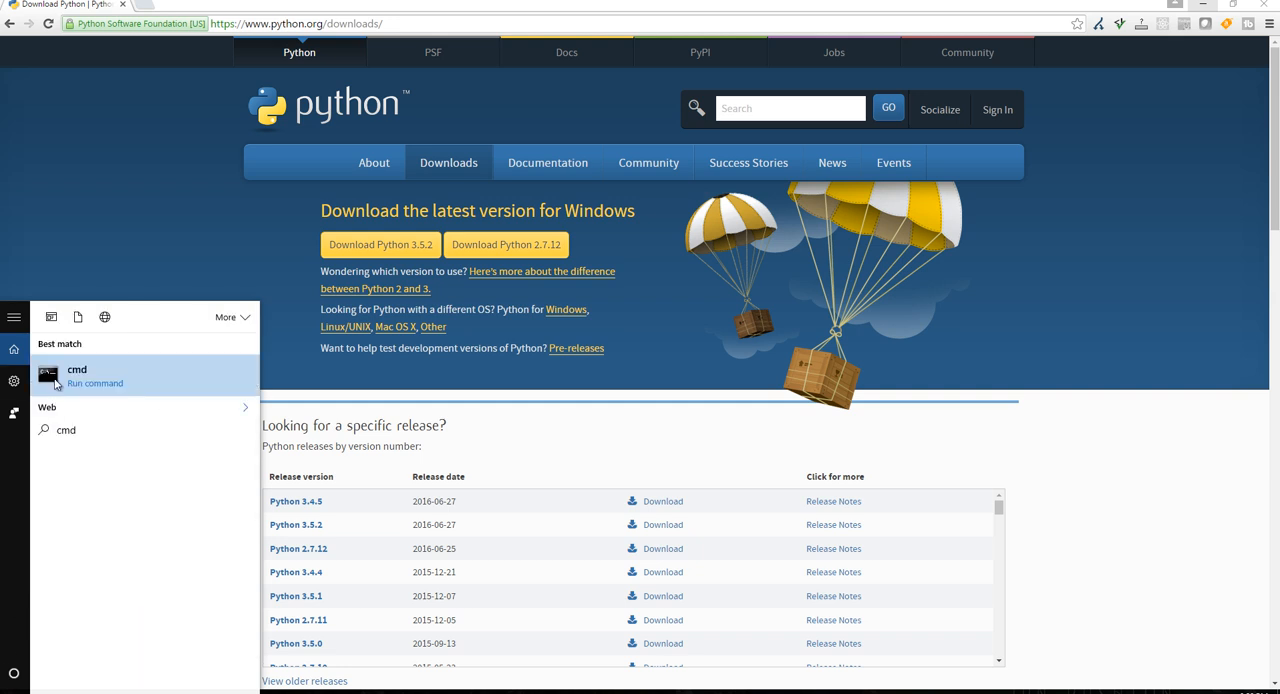
pyautogui.click(90, 405)
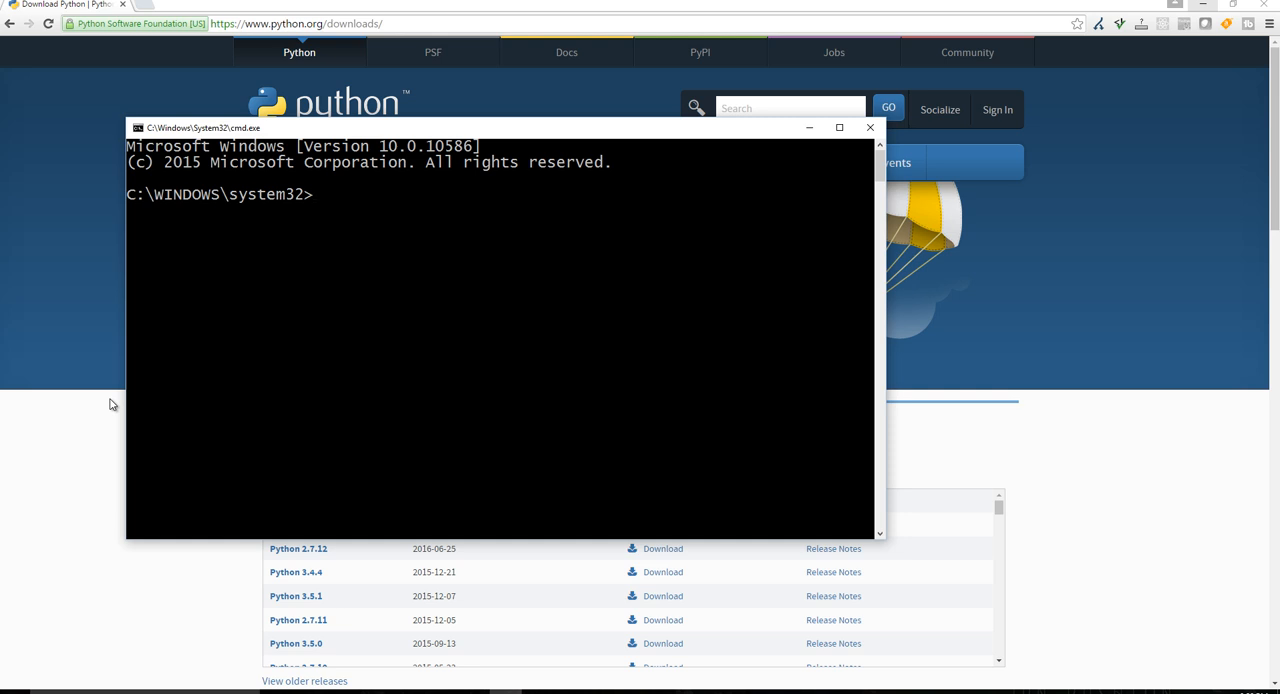
pyautogui.write('python')
pyautogui.press('Return')
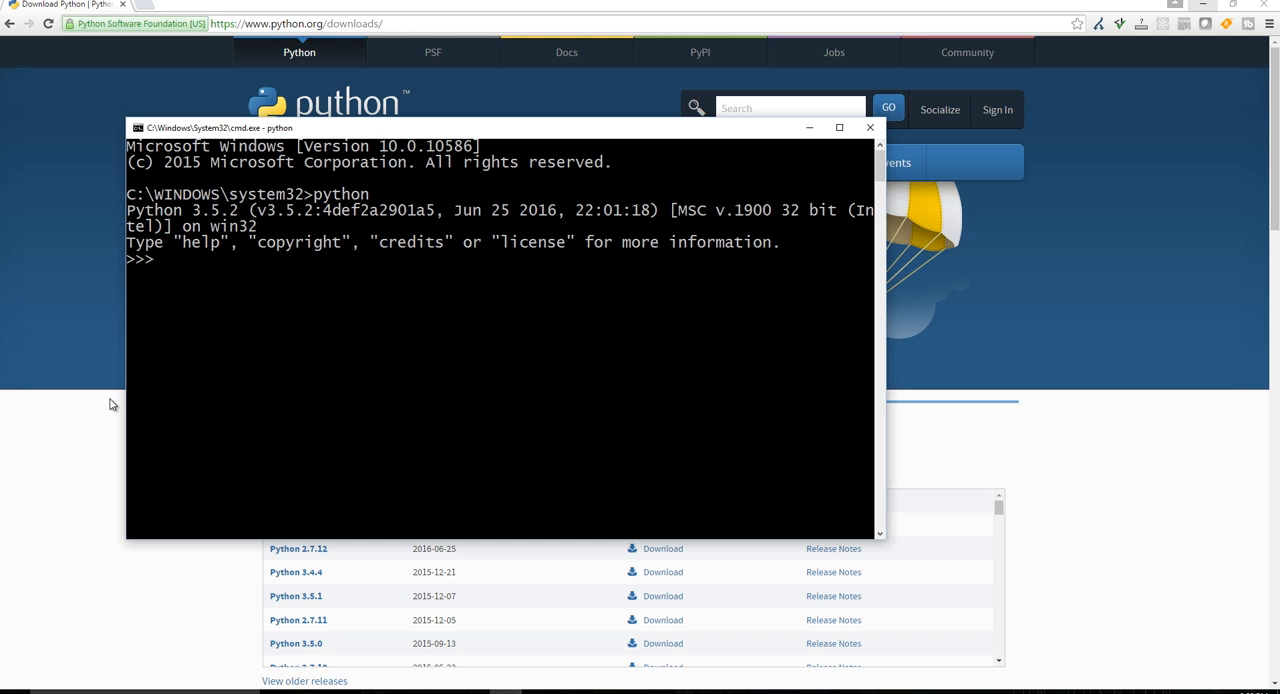
pyautogui.write('akdfj')
pyautogui.press('Return')
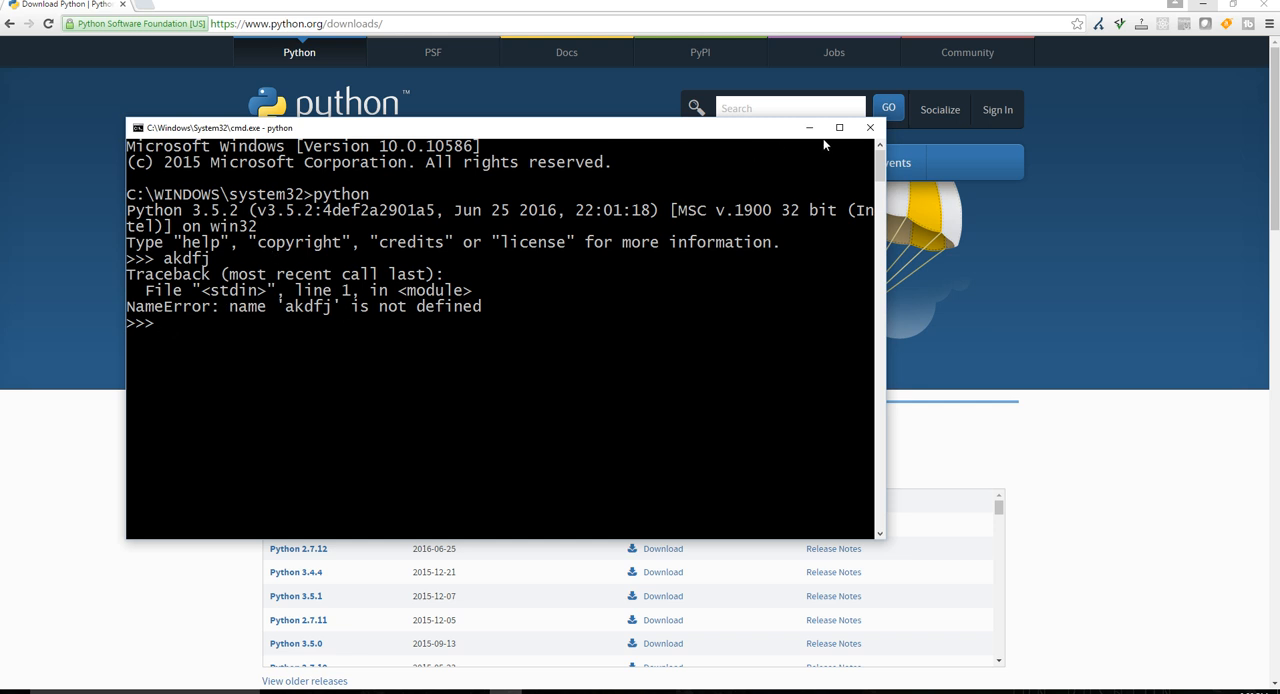
# Close cmd and reach Control Panel > System and Security > System > Advanced system settings.
pyautogui.click(870, 127)
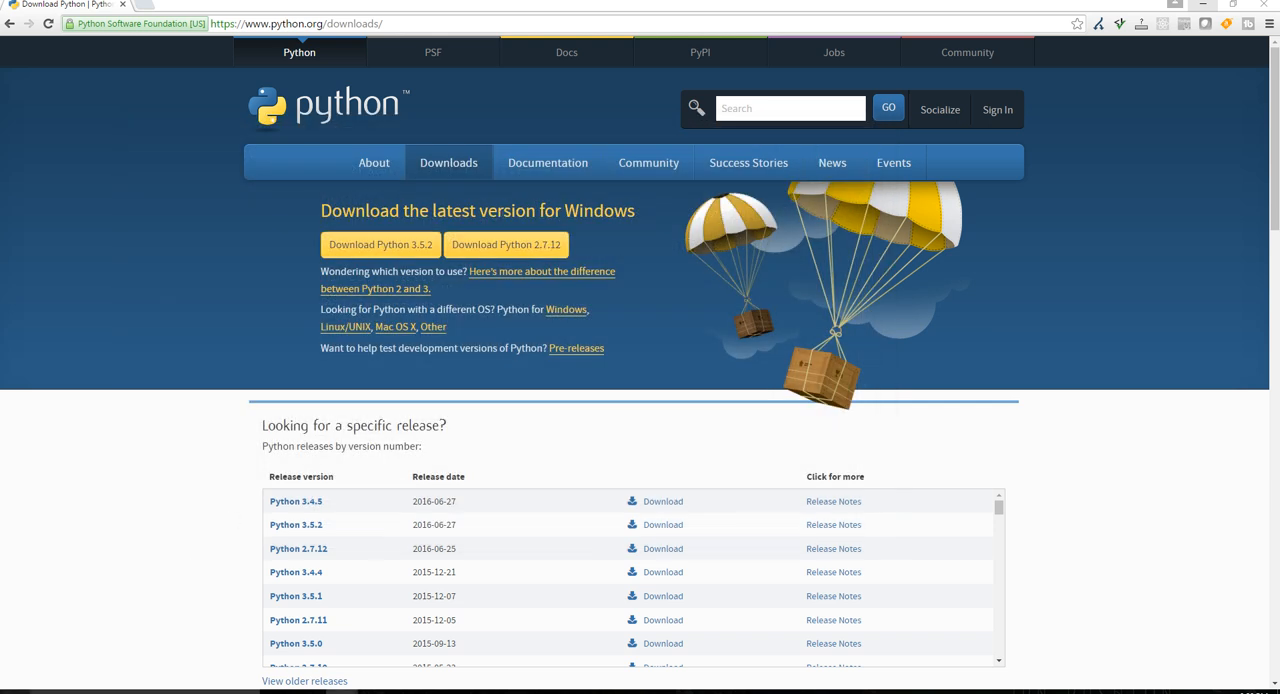
pyautogui.press('super+x')
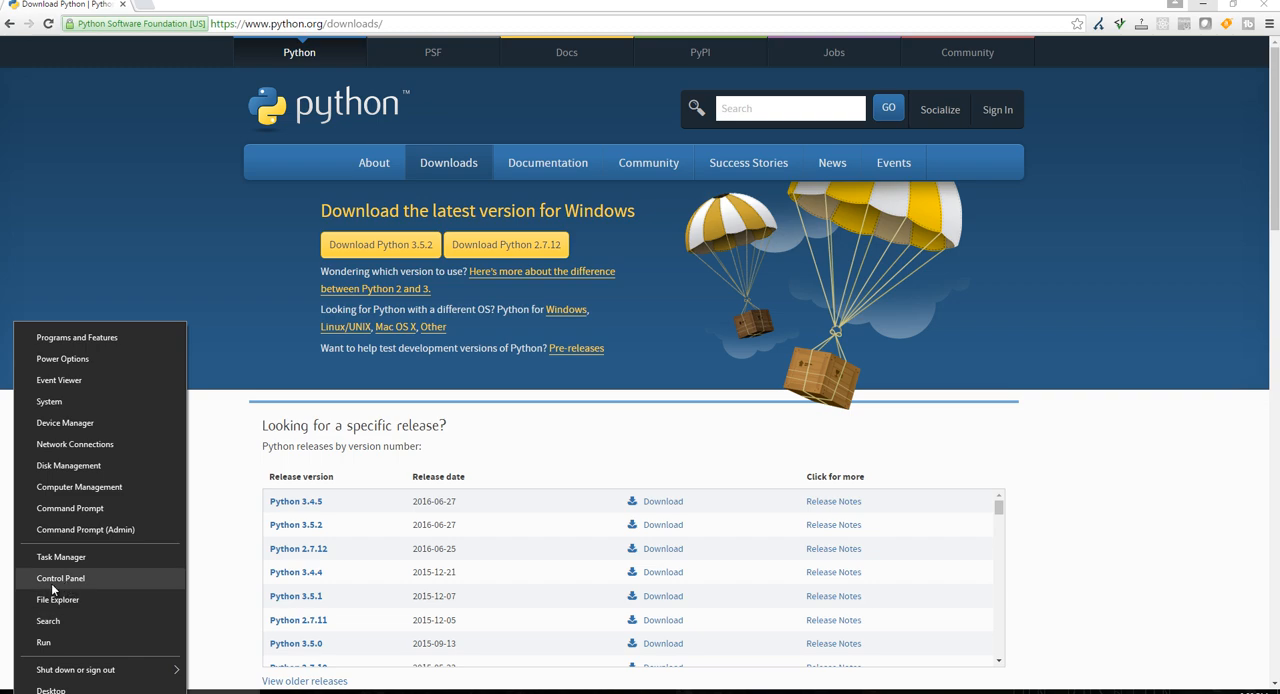
pyautogui.click(46, 578)
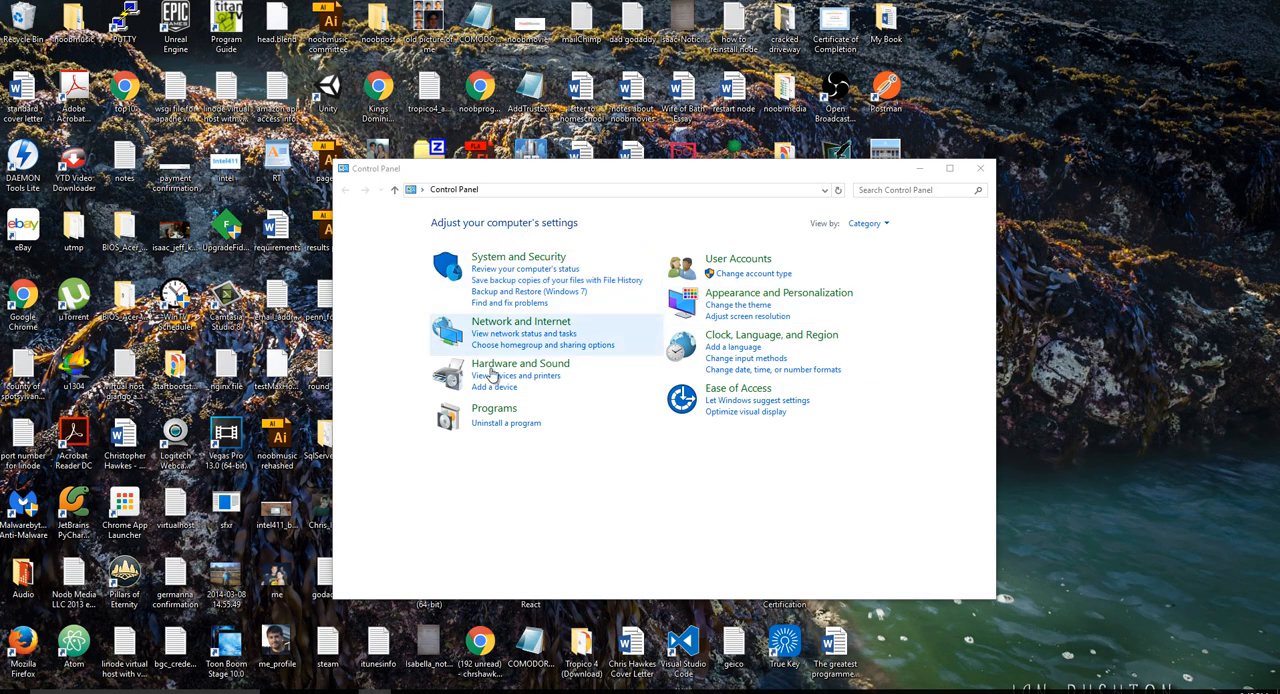
pyautogui.click(512, 257)
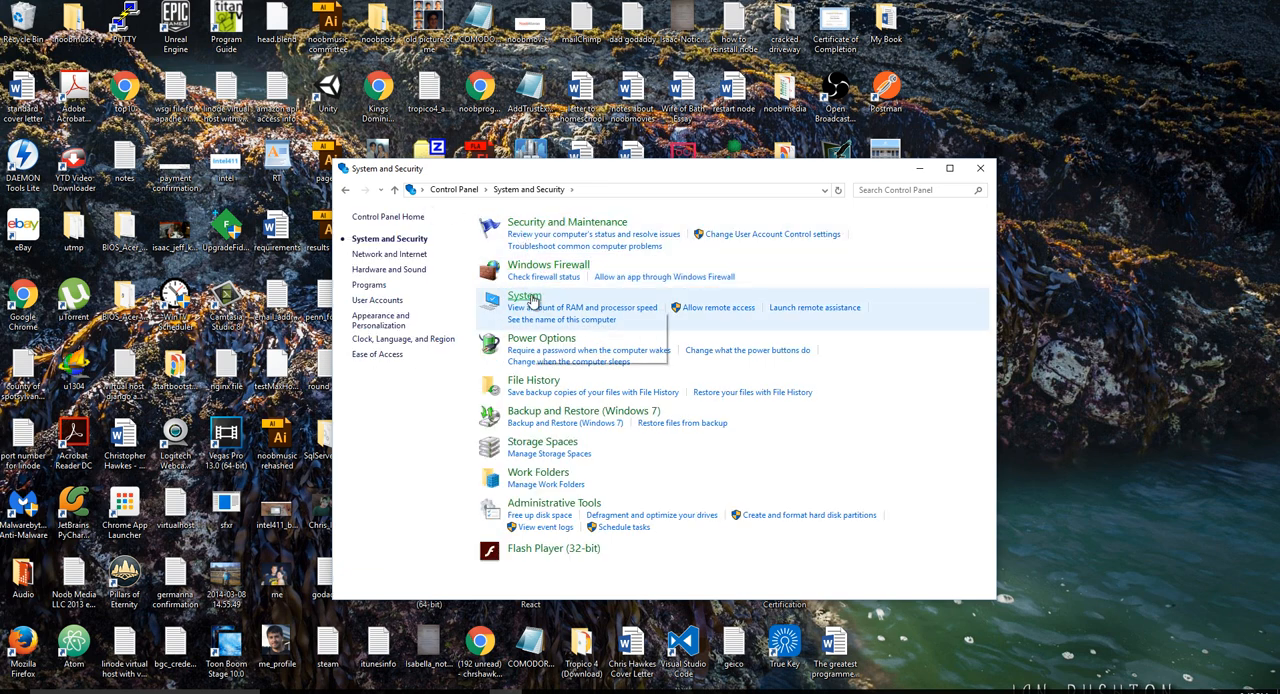
pyautogui.click(530, 302)
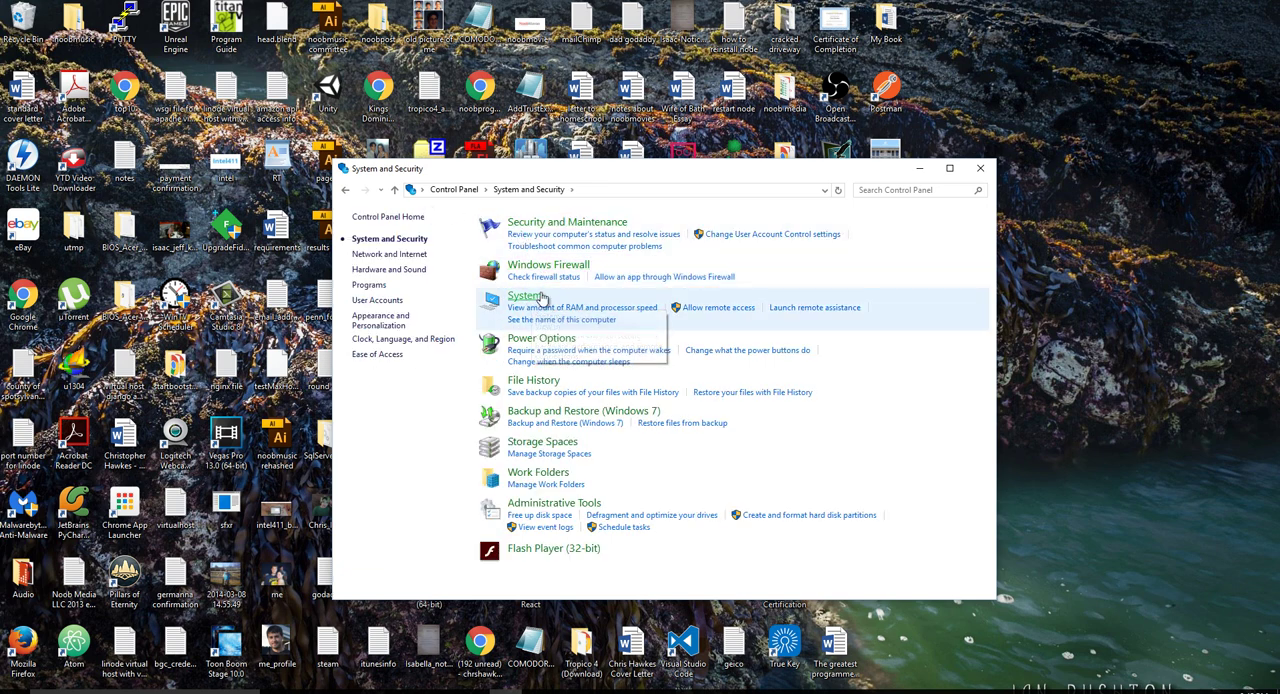
pyautogui.click(949, 168)
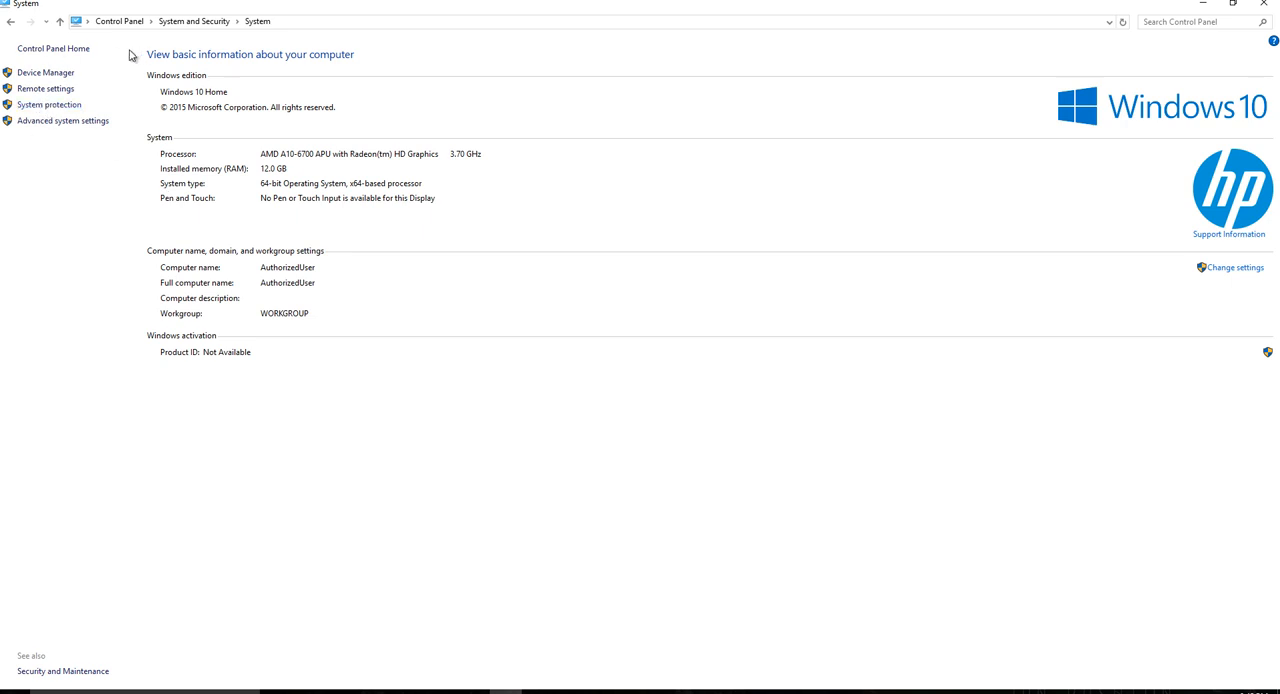
pyautogui.click(49, 122)
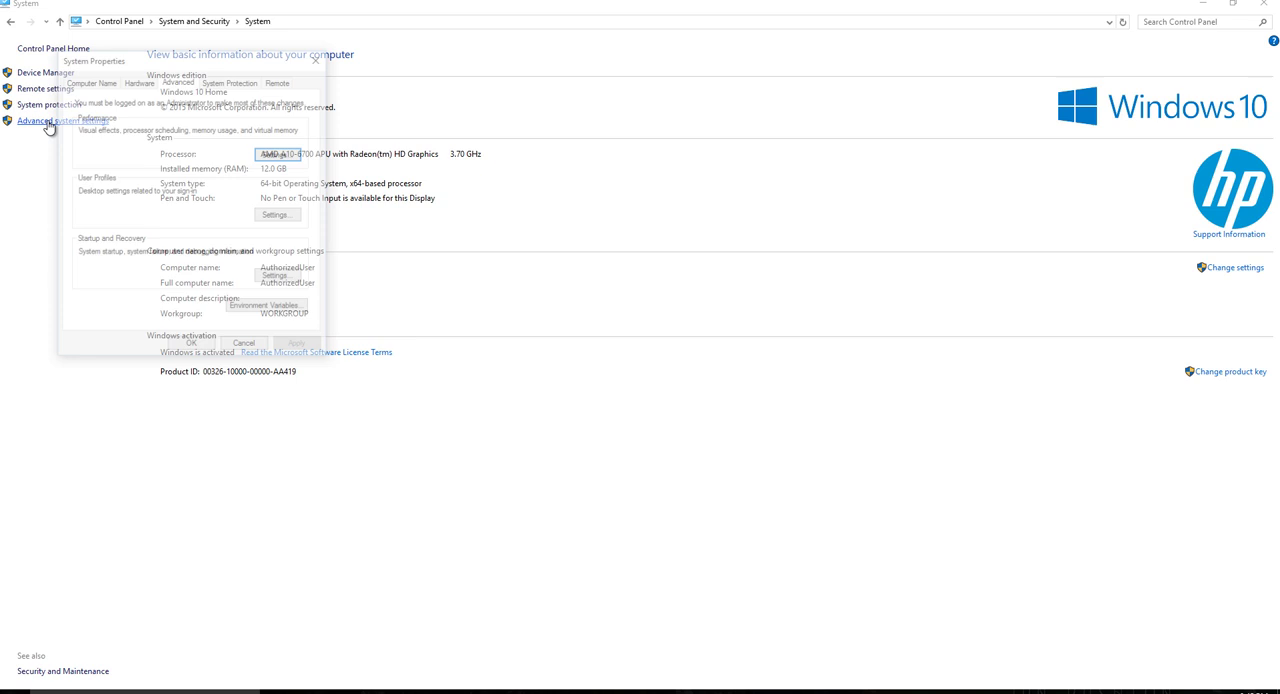
# In Environment Variables, review the system Path variable's entries and close the editor.
pyautogui.click(260, 312)
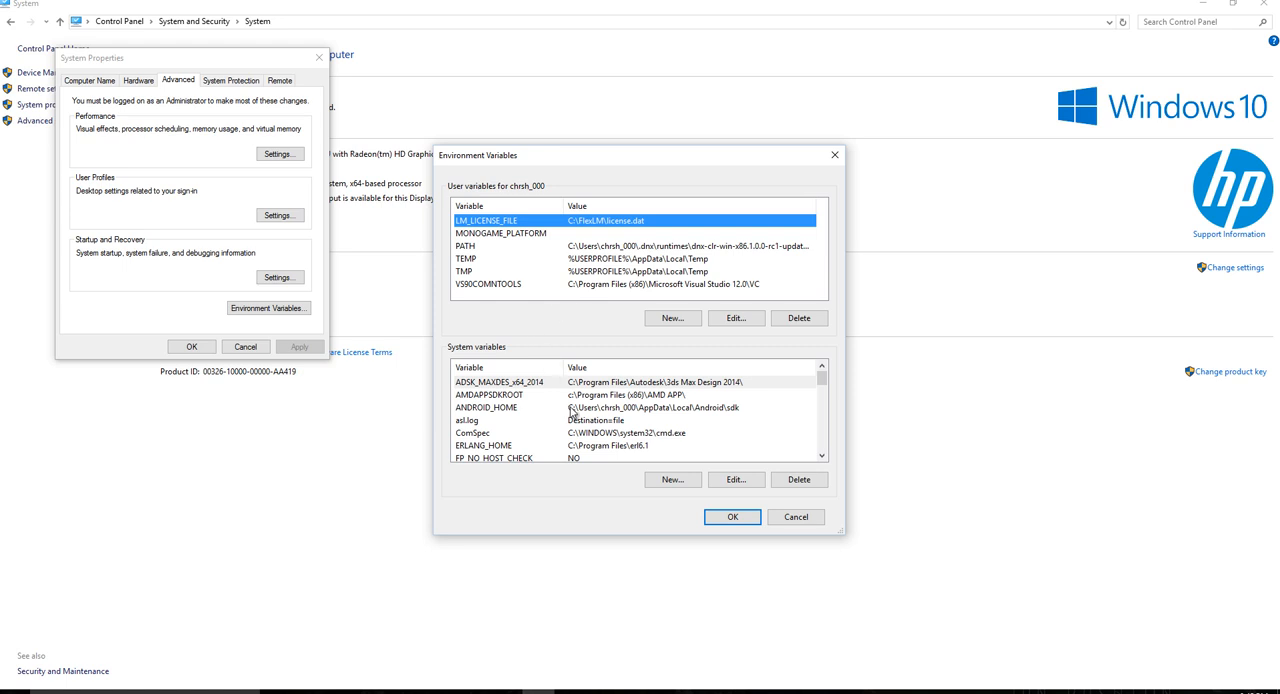
pyautogui.scroll(-5, 575, 414)
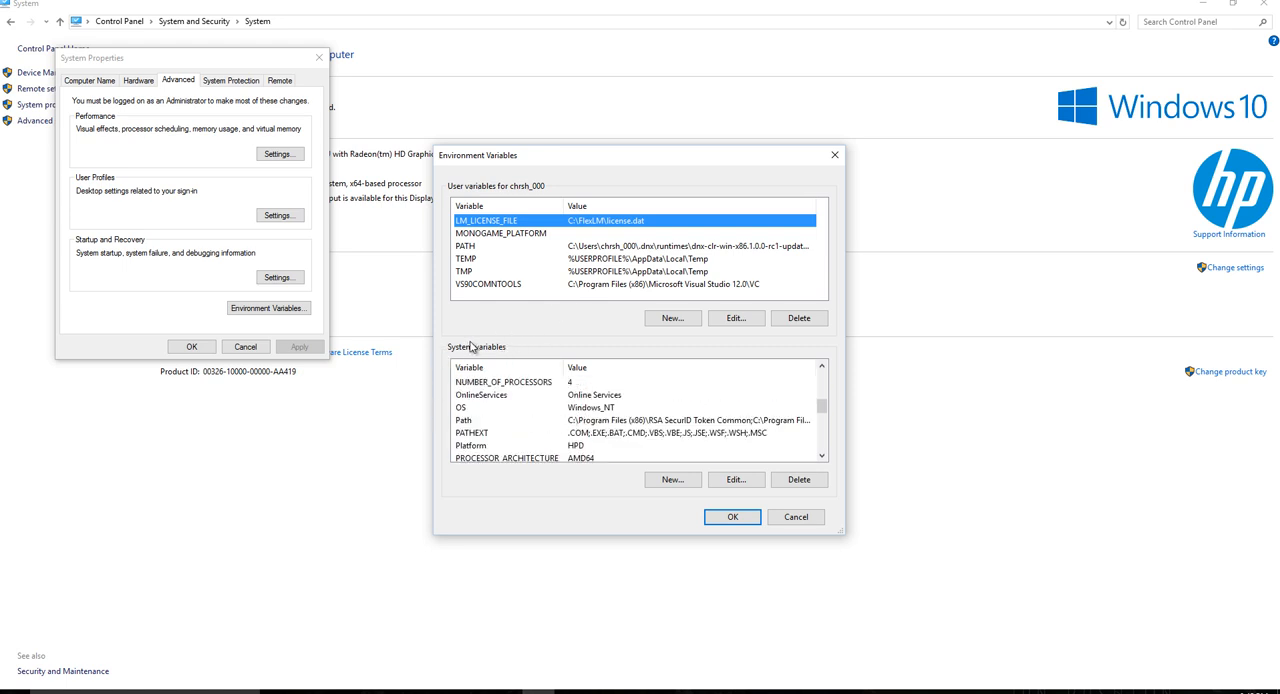
pyautogui.click(474, 427)
pyautogui.click(716, 480)
pyautogui.scroll(-2, 548, 240)
pyautogui.scroll(-2, 548, 240)
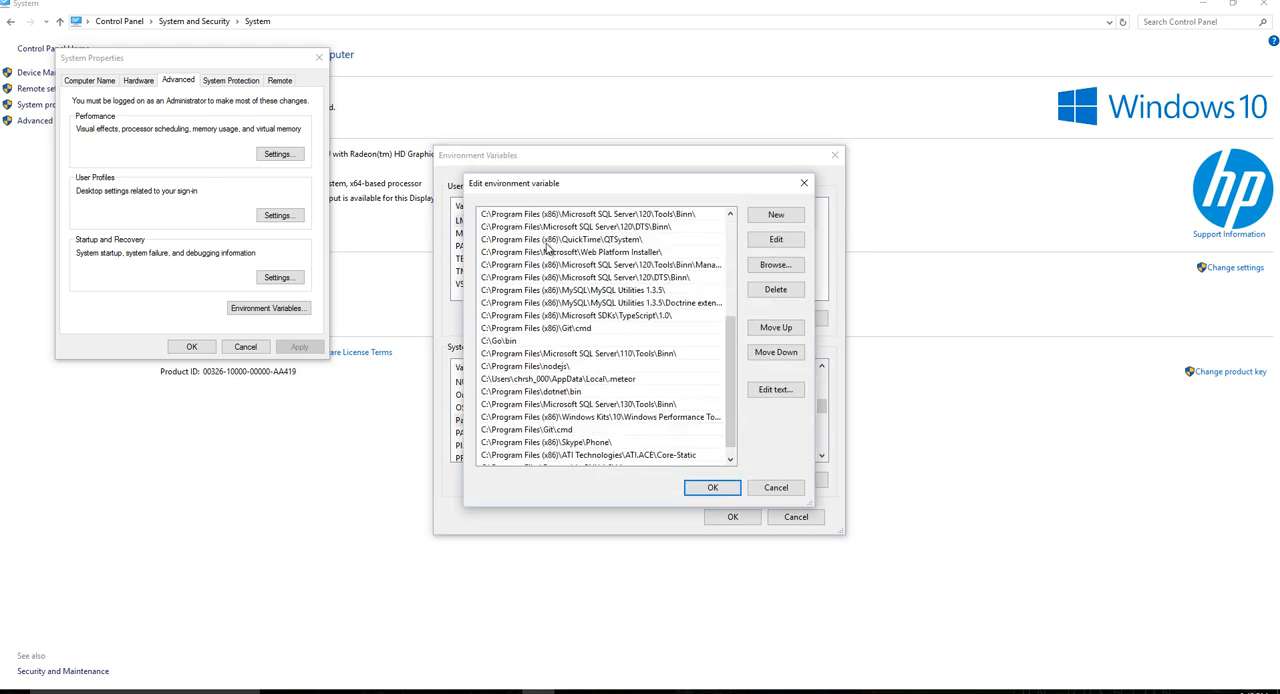
pyautogui.scroll(-2, 551, 262)
pyautogui.scroll(3, 535, 405)
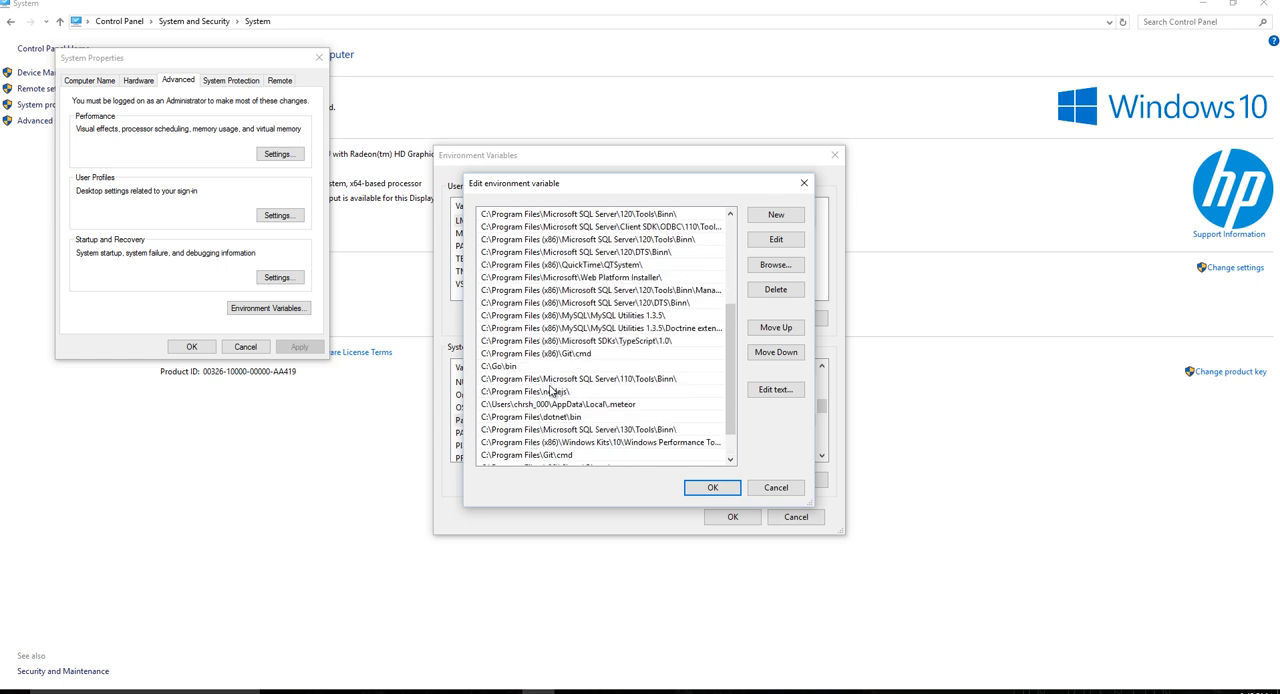
pyautogui.scroll(4, 560, 370)
pyautogui.scroll(-2, 558, 302)
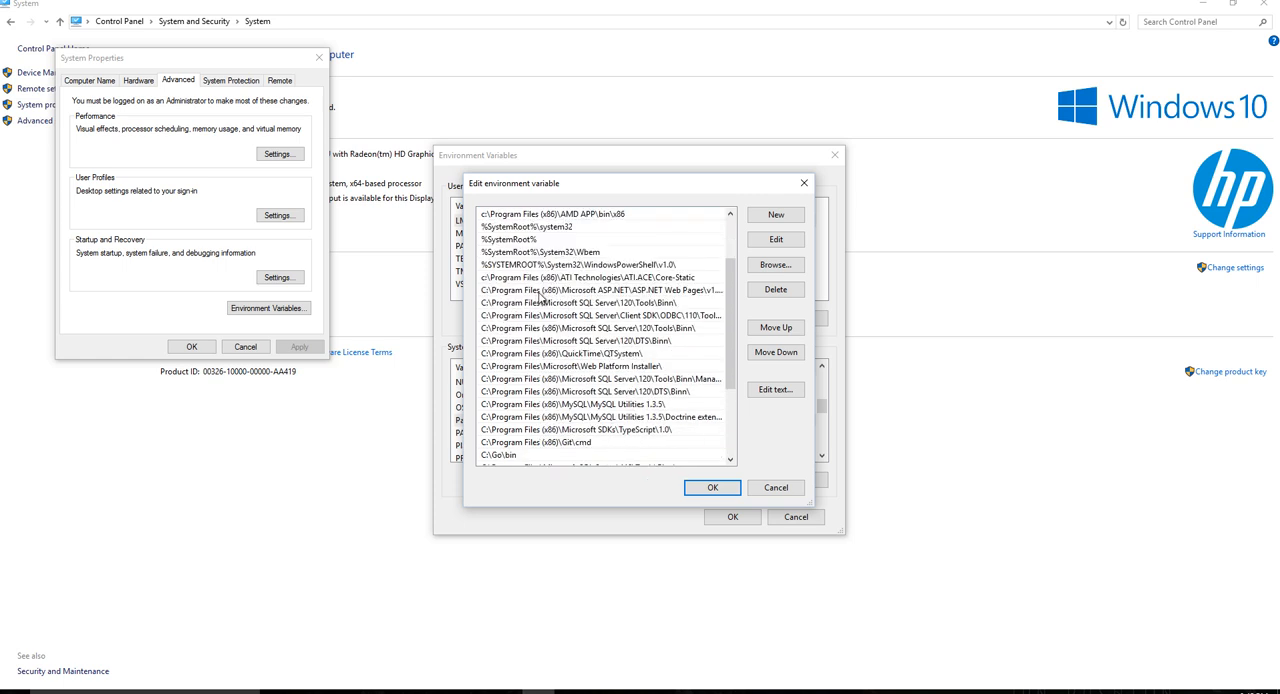
pyautogui.scroll(-1, 543, 297)
pyautogui.scroll(-1, 543, 298)
pyautogui.scroll(-1, 542, 300)
pyautogui.scroll(-1, 541, 305)
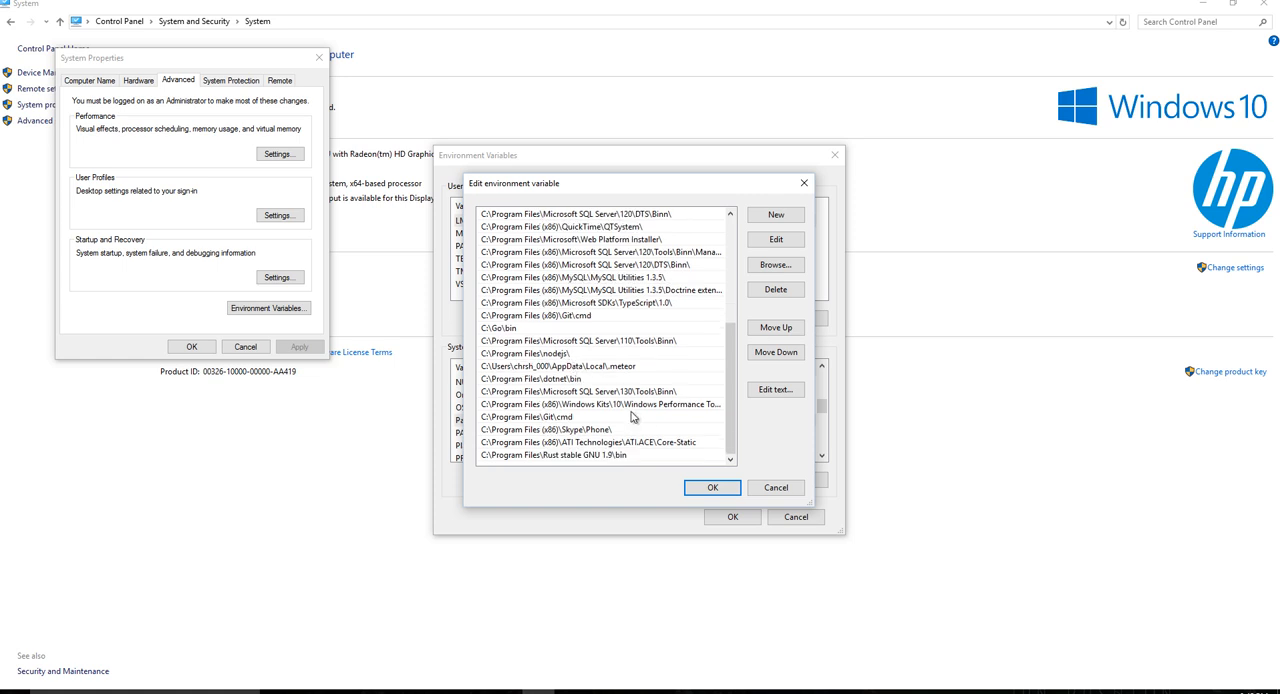
pyautogui.scroll(1, 572, 388)
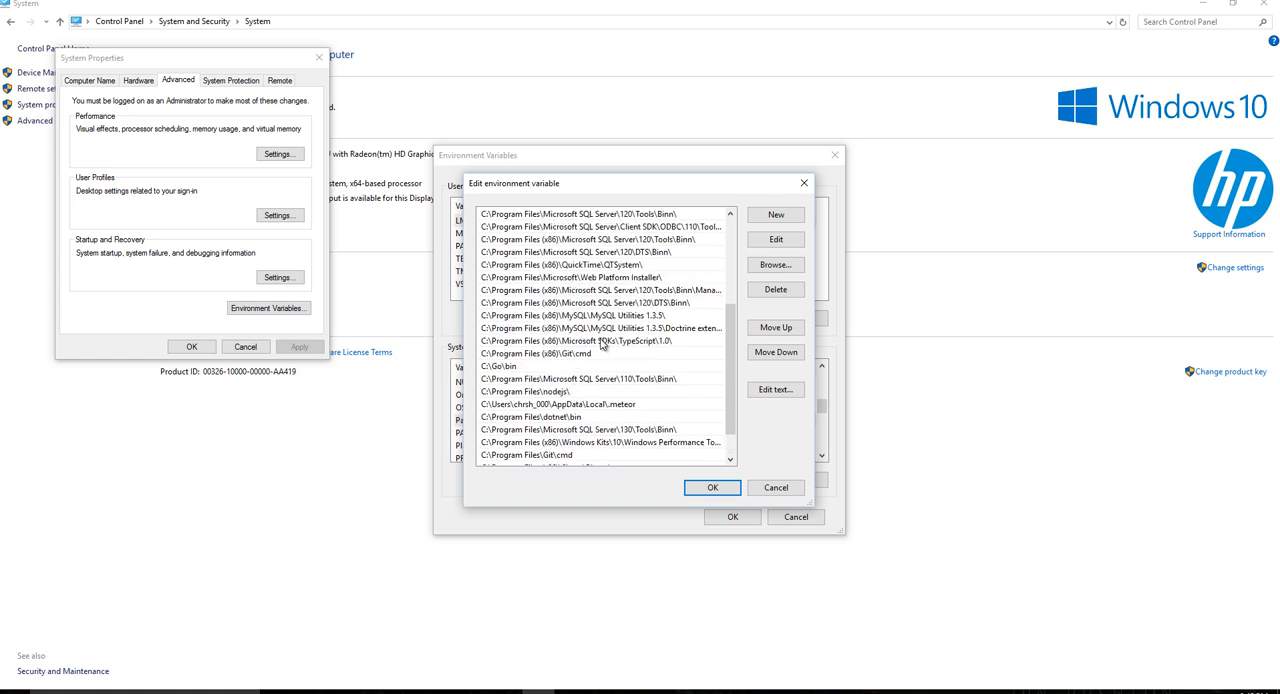
pyautogui.scroll(1, 607, 342)
pyautogui.scroll(2, 550, 292)
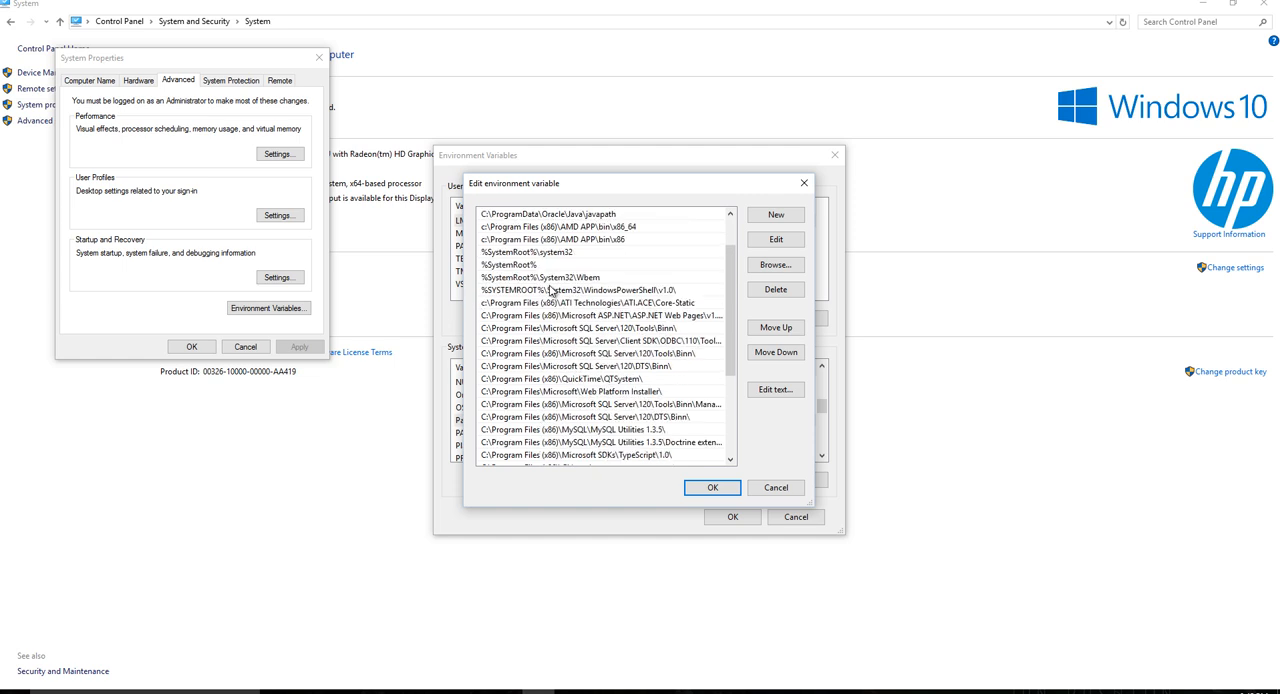
pyautogui.scroll(1, 620, 297)
pyautogui.scroll(1, 615, 292)
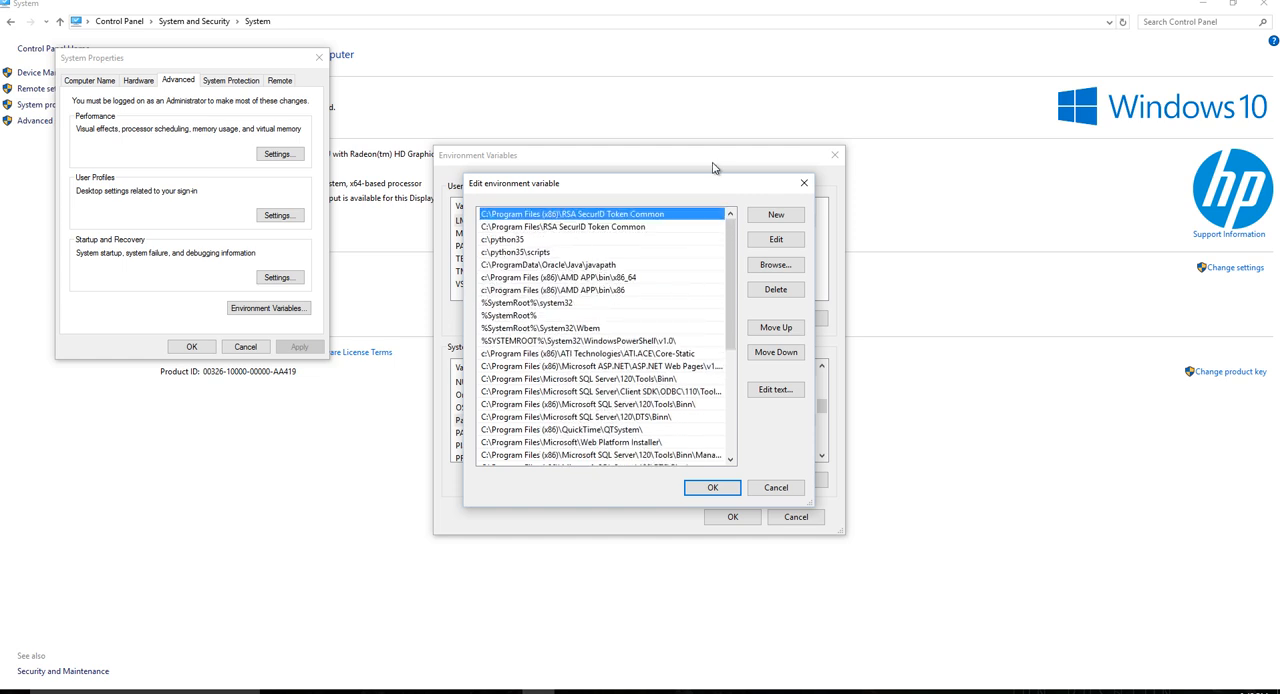
pyautogui.click(776, 487)
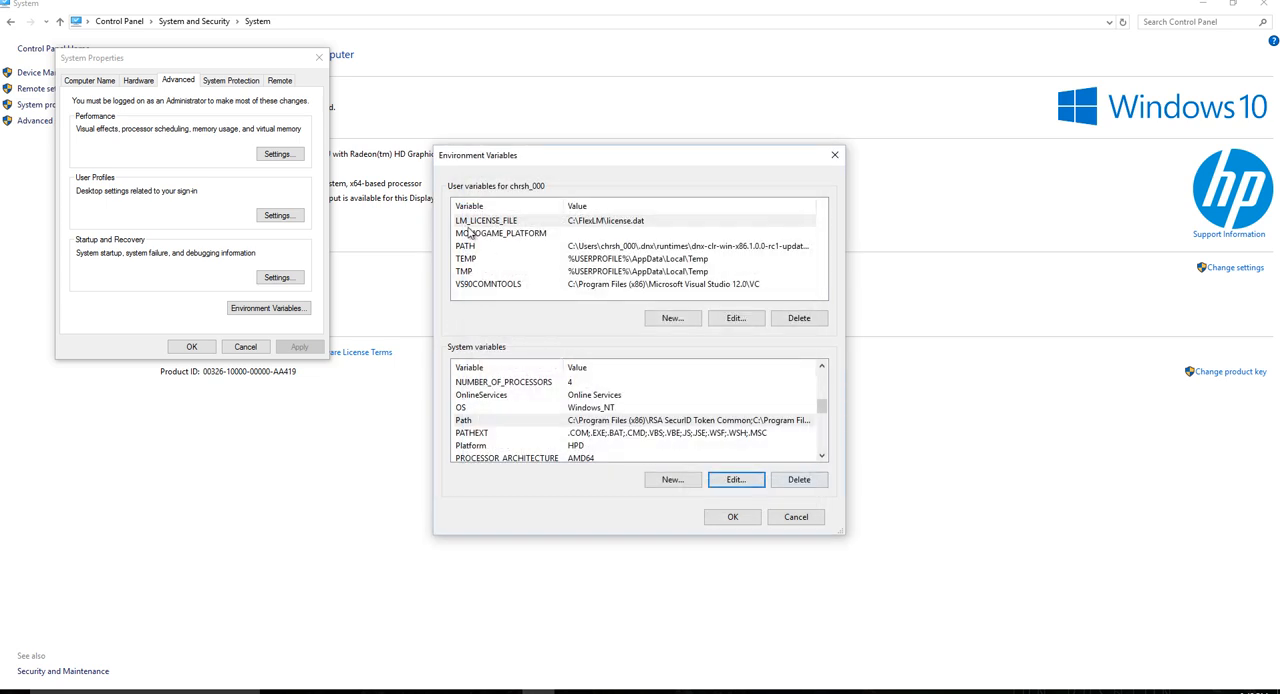
# Confirm the user PATH holds the Python35-32 and Scripts folders, then close the dialogs.
pyautogui.click(482, 247)
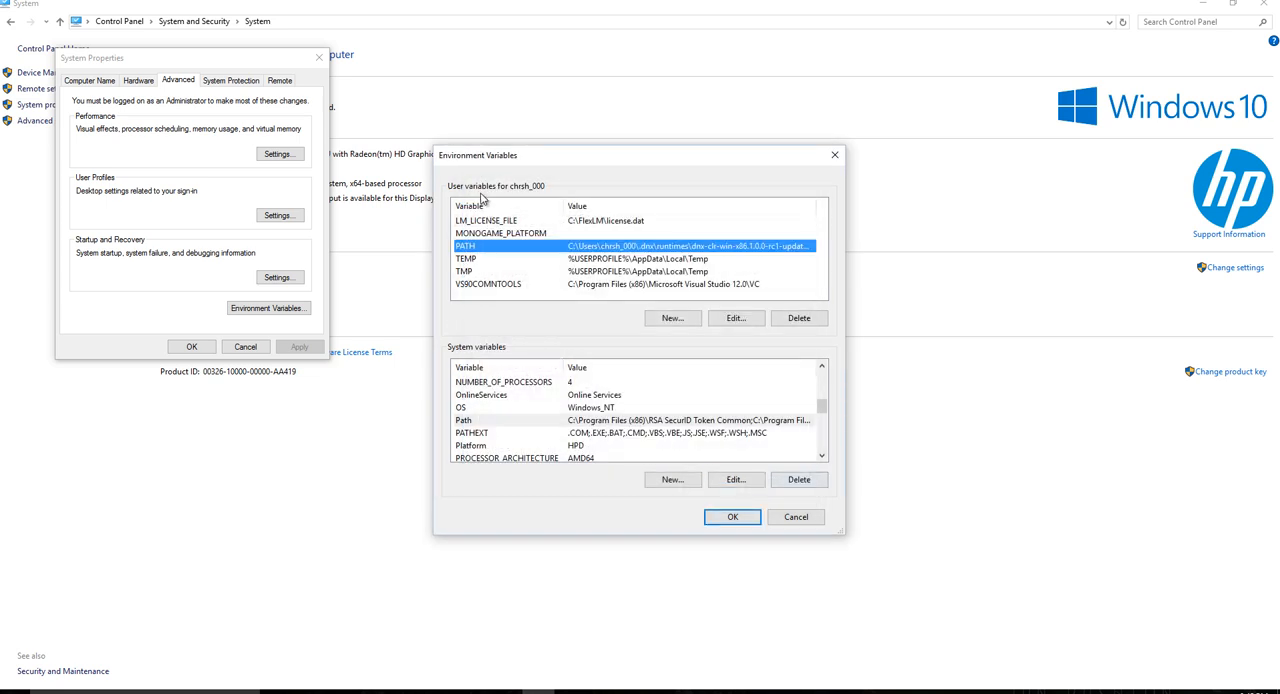
pyautogui.click(730, 320)
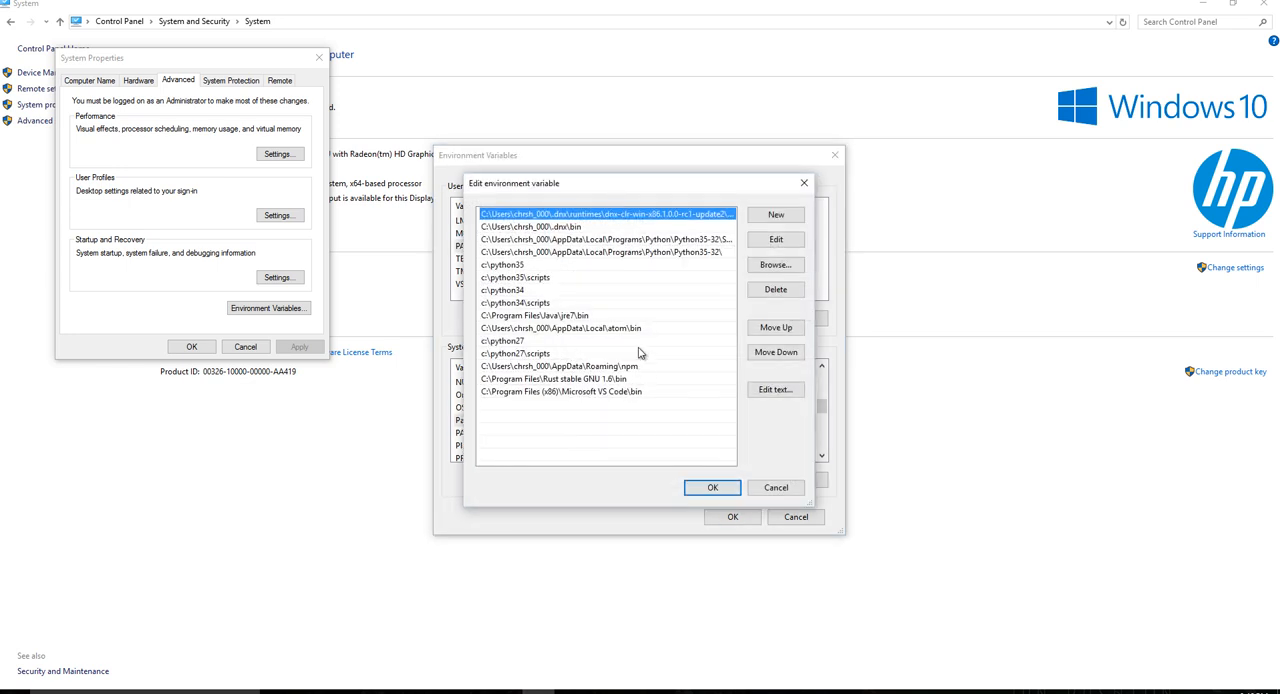
pyautogui.click(727, 252)
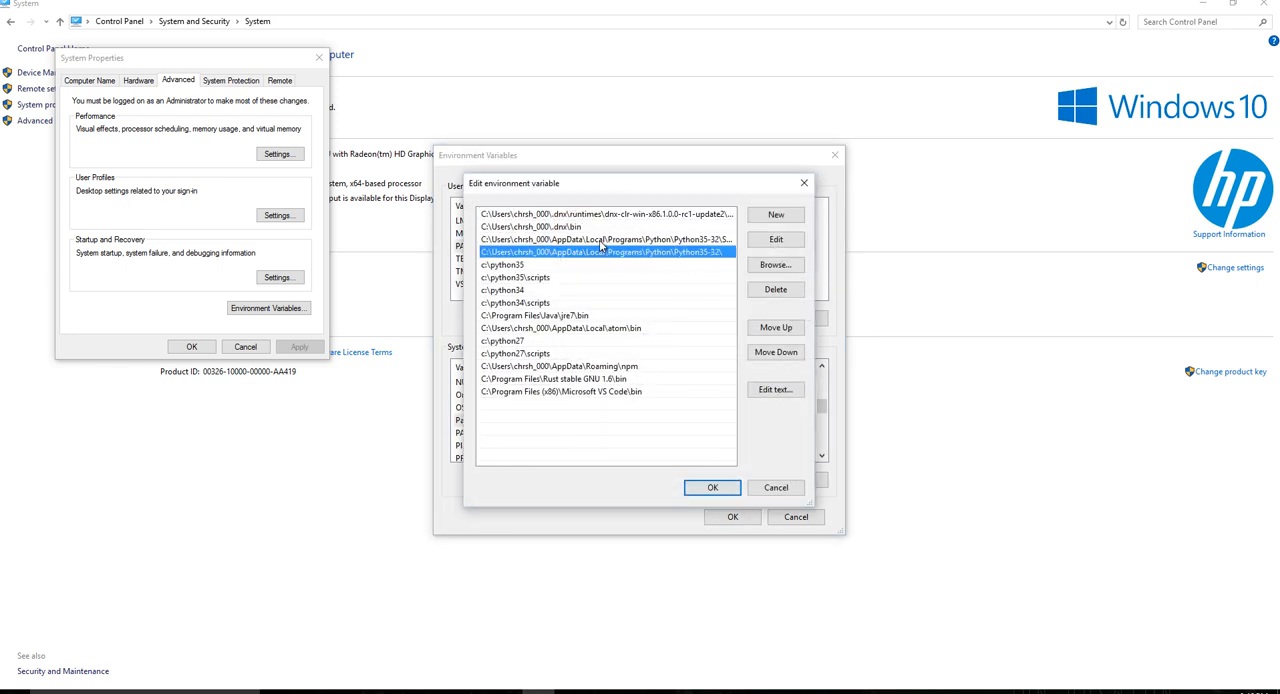
pyautogui.click(602, 241)
pyautogui.click(690, 254)
pyautogui.click(803, 183)
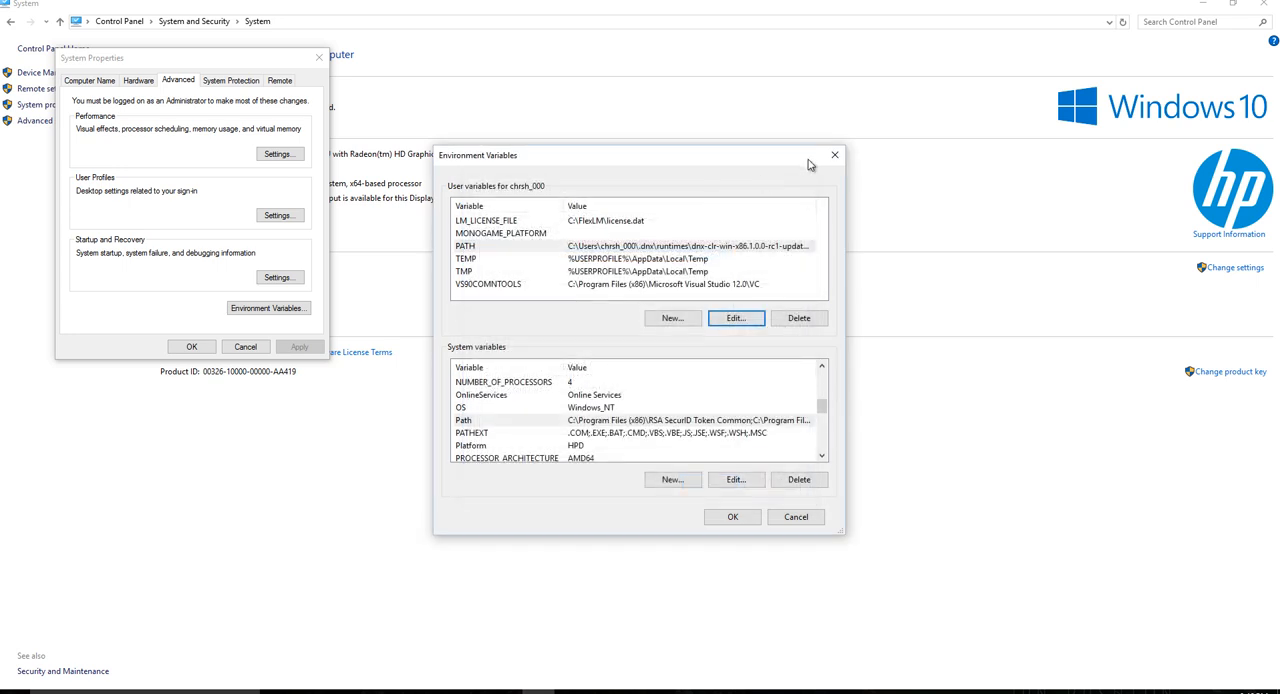
pyautogui.click(835, 157)
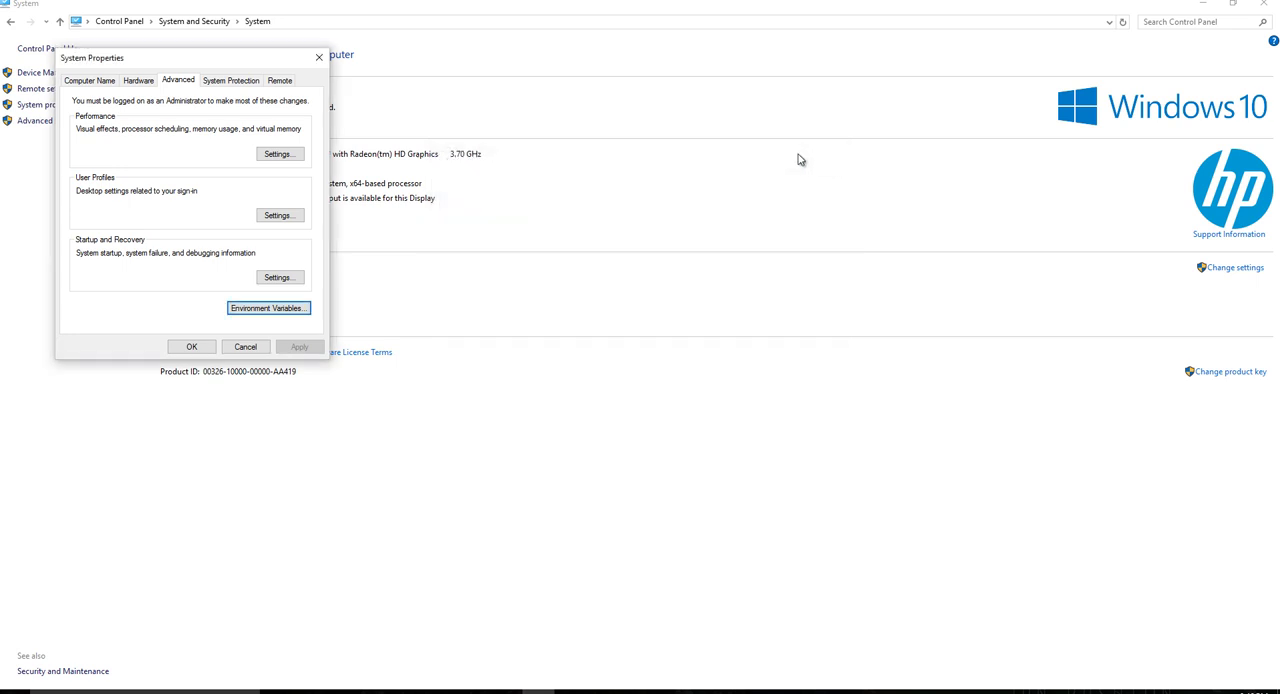
# Close System Properties and bring up Windows search to find cmd.
pyautogui.click(319, 57)
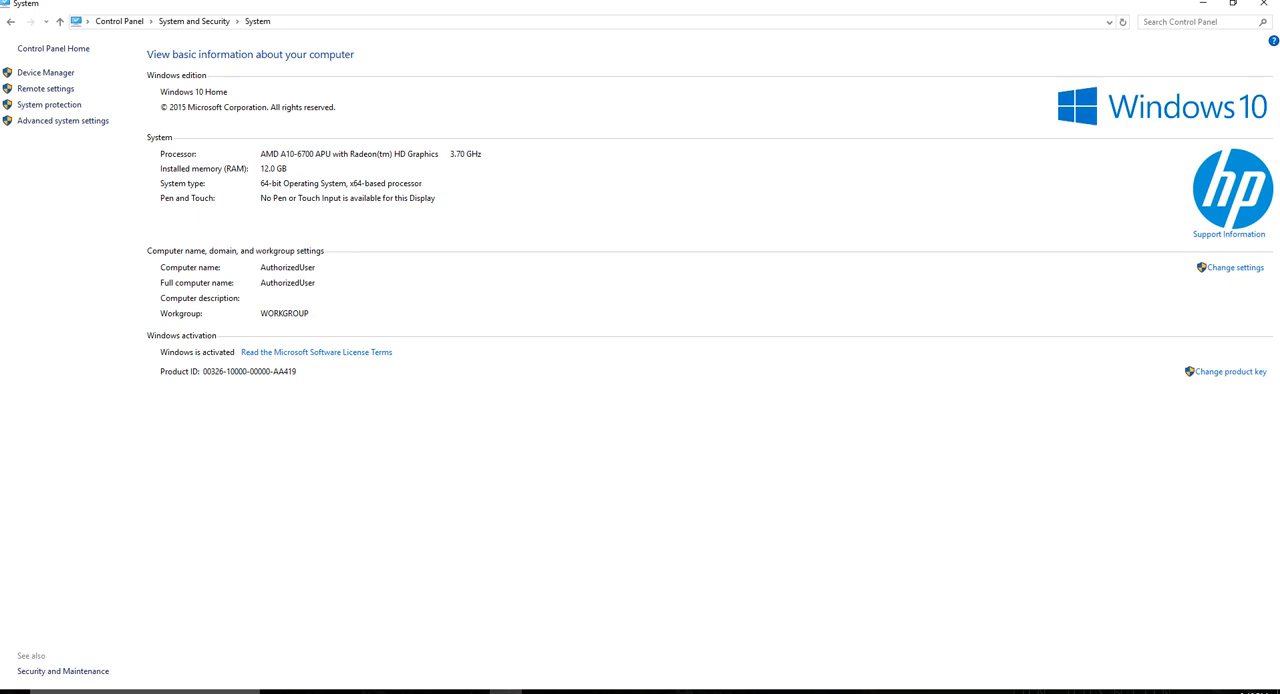
pyautogui.press('super+s')
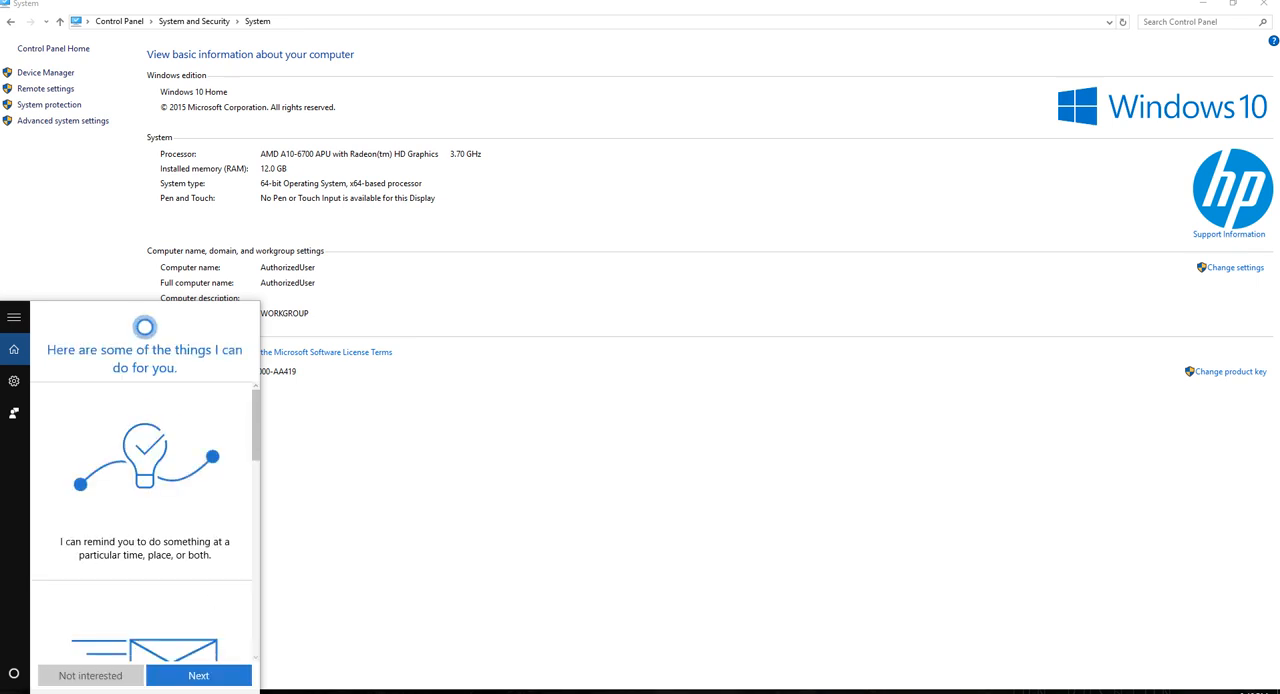
pyautogui.write('cmd')
# Start Command Prompt, launch the python interpreter and maximize the console.
pyautogui.click(167, 385)
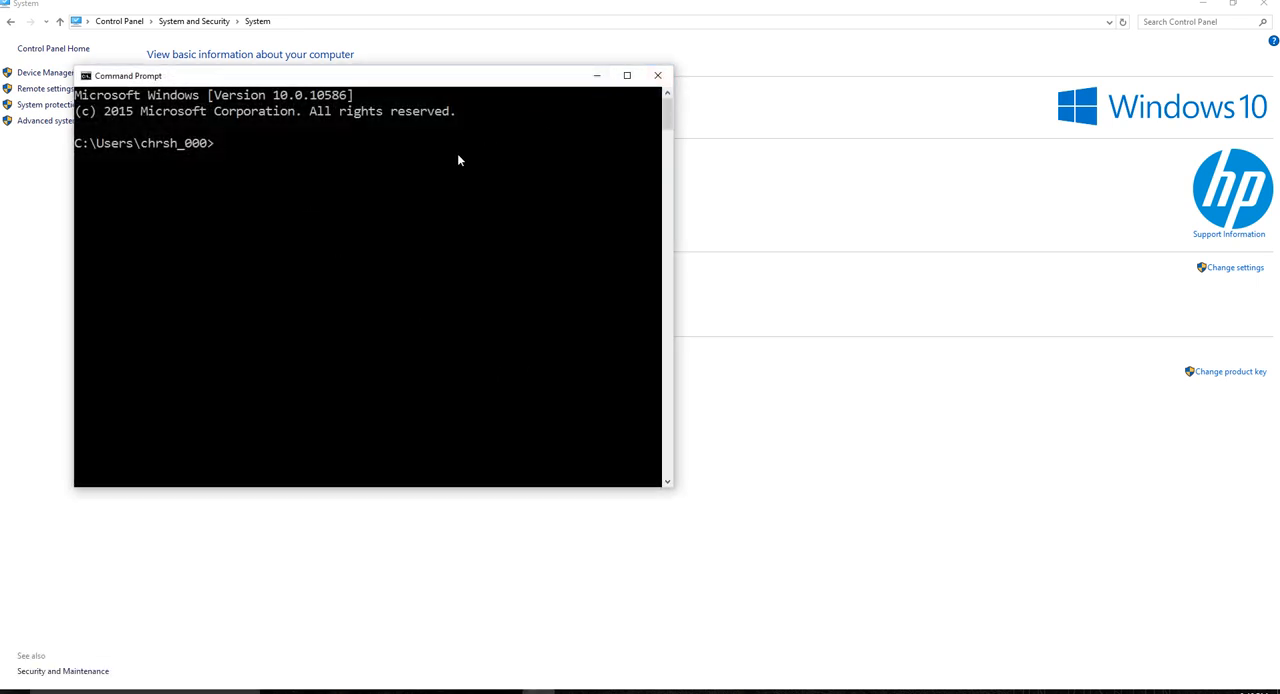
pyautogui.write('python')
pyautogui.press('Return')
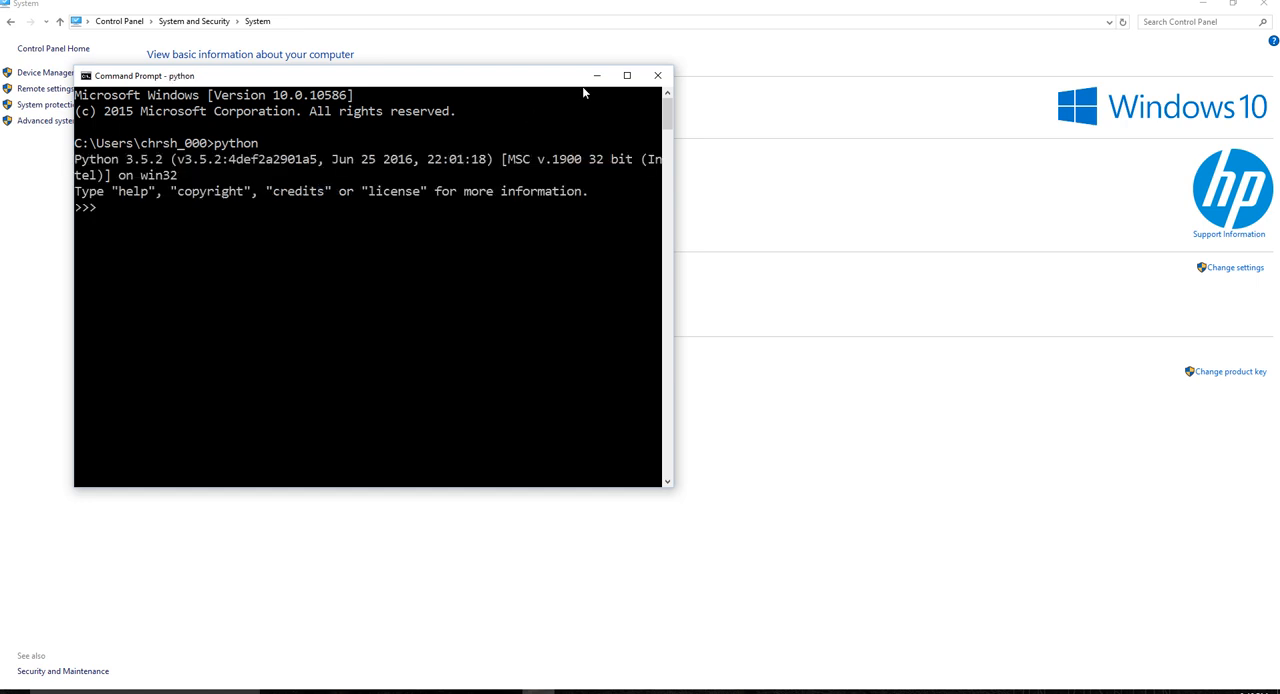
pyautogui.click(628, 74)
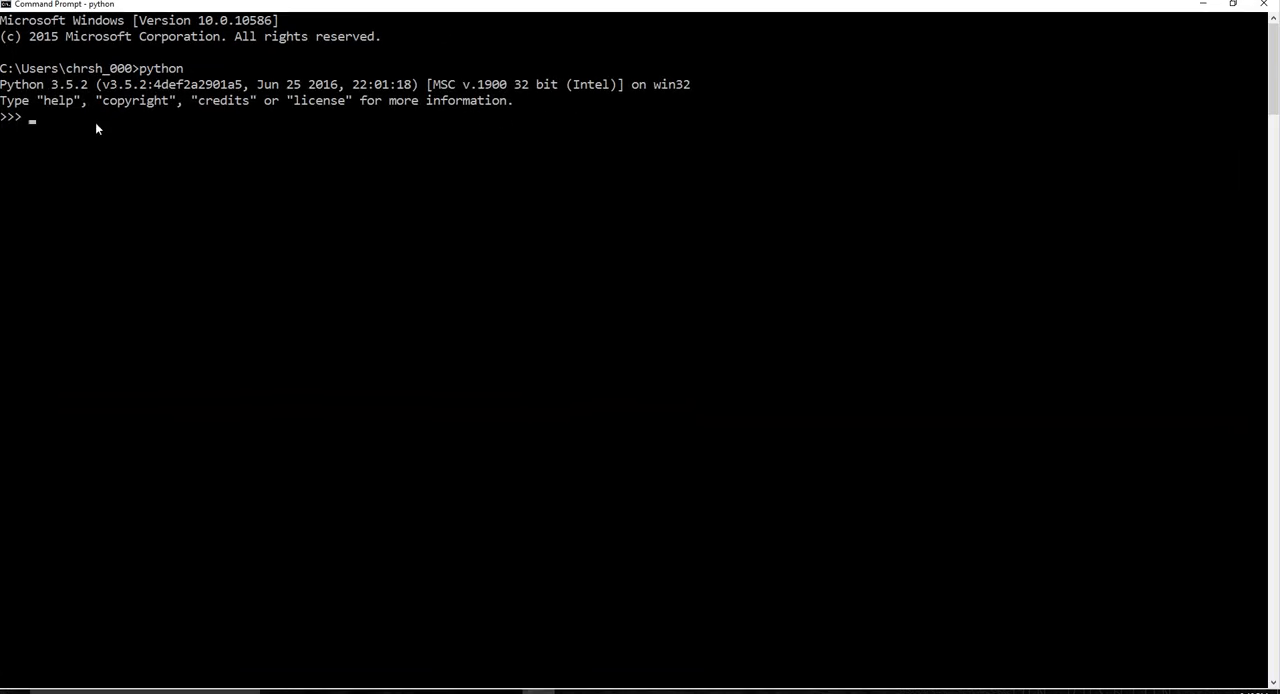
# Set the console font size to 36 through the window's Properties > Font settings.
pyautogui.click(8, 6)
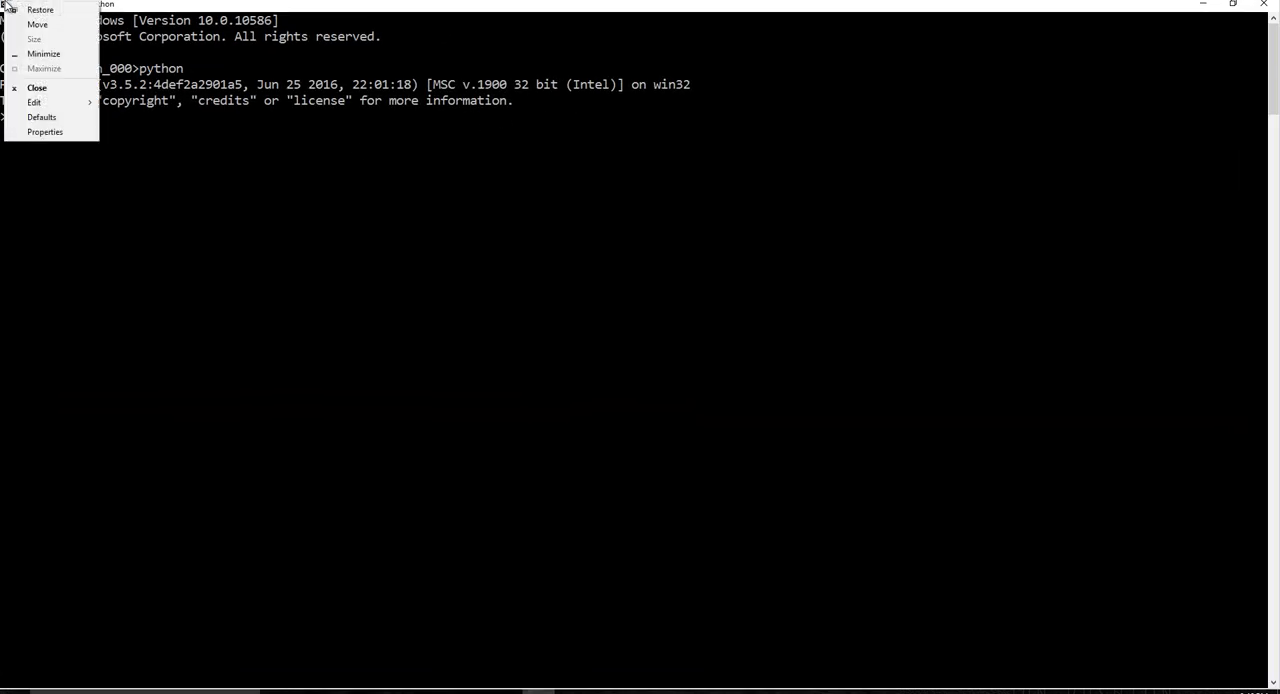
pyautogui.click(45, 131)
pyautogui.press('Down')
pyautogui.press('Down')
pyautogui.press('Down')
pyautogui.press('Down')
pyautogui.press('Up')
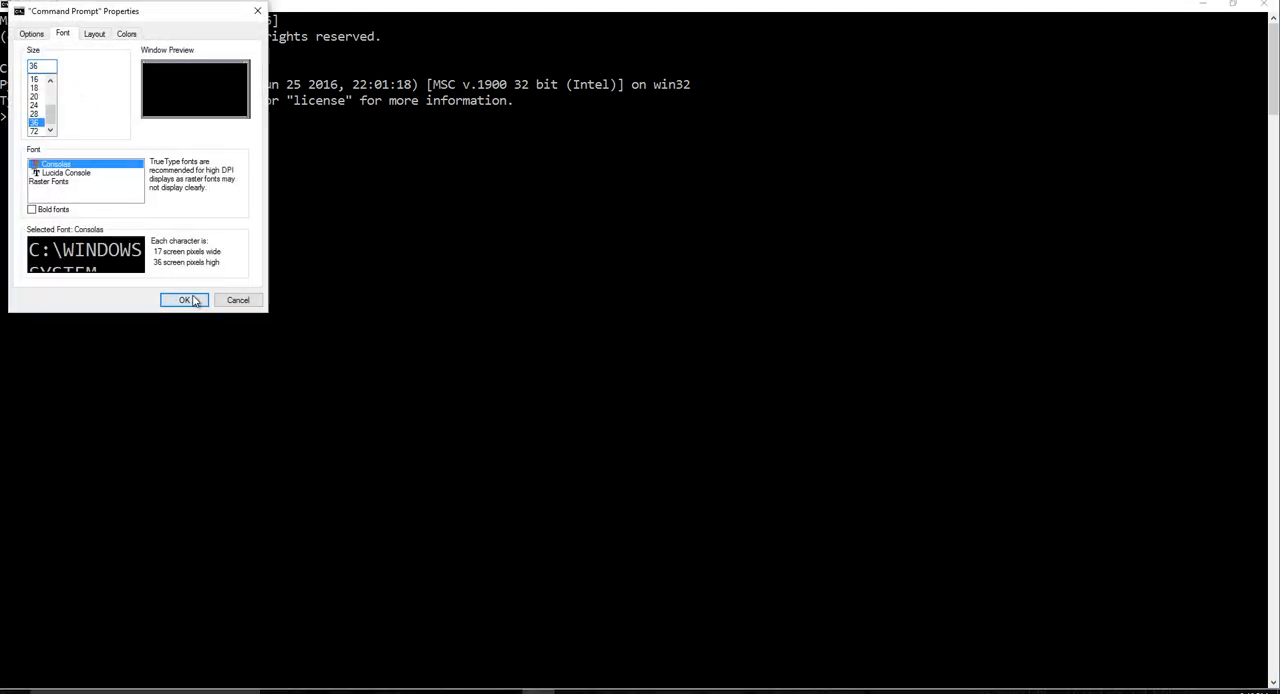
pyautogui.click(185, 300)
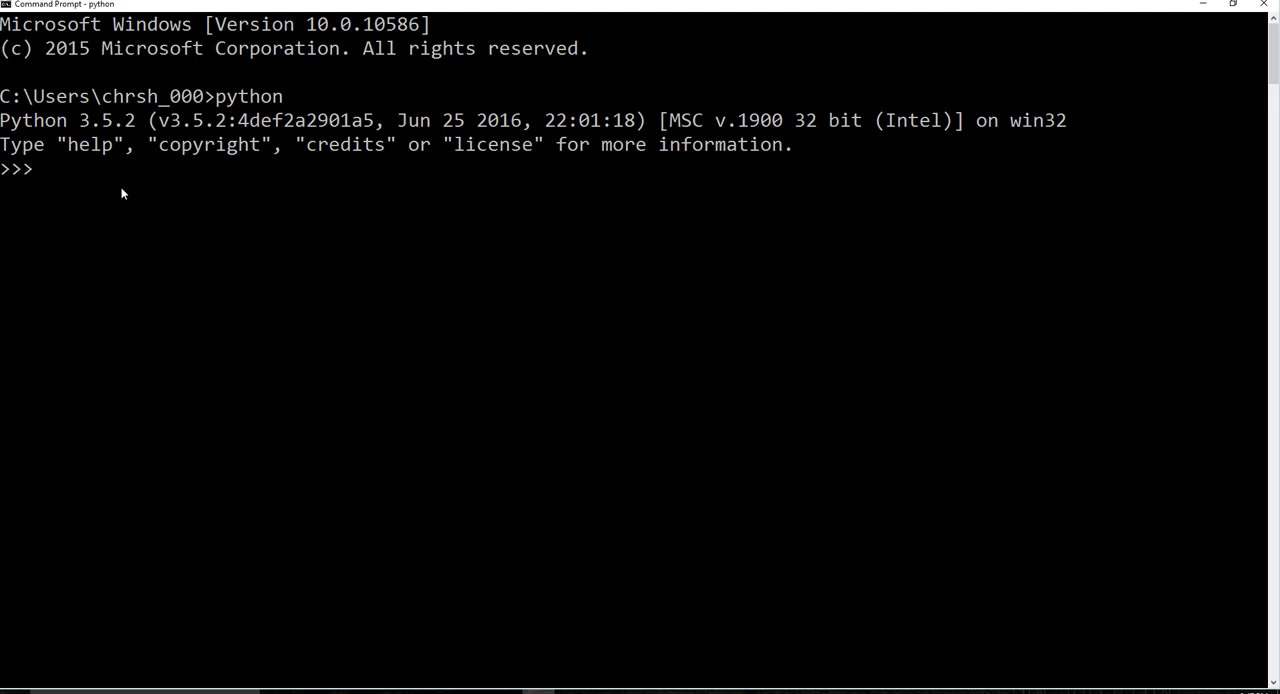
pyautogui.write('print(')
pyautogui.write('"hellow')
# Run print("hello world") at the >>> prompt, outputting hello world.
pyautogui.press('BackSpace')
pyautogui.press('BackSpace')
pyautogui.write('world"')
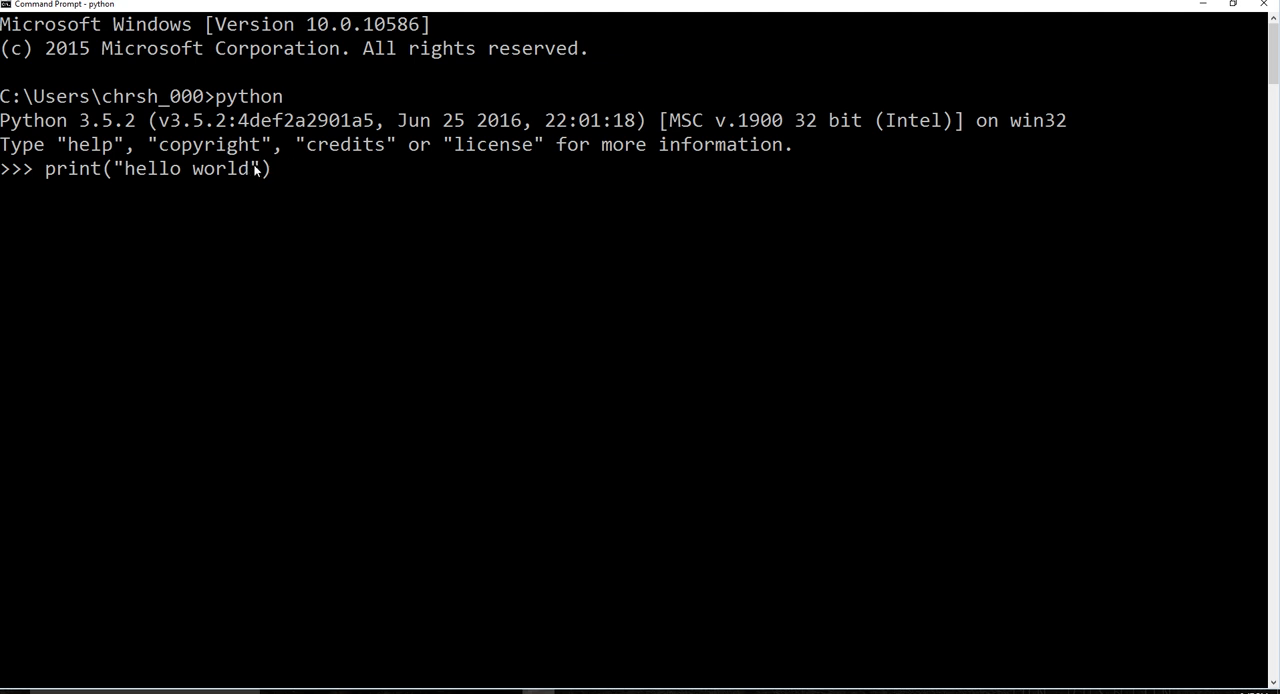
pyautogui.press('Return')
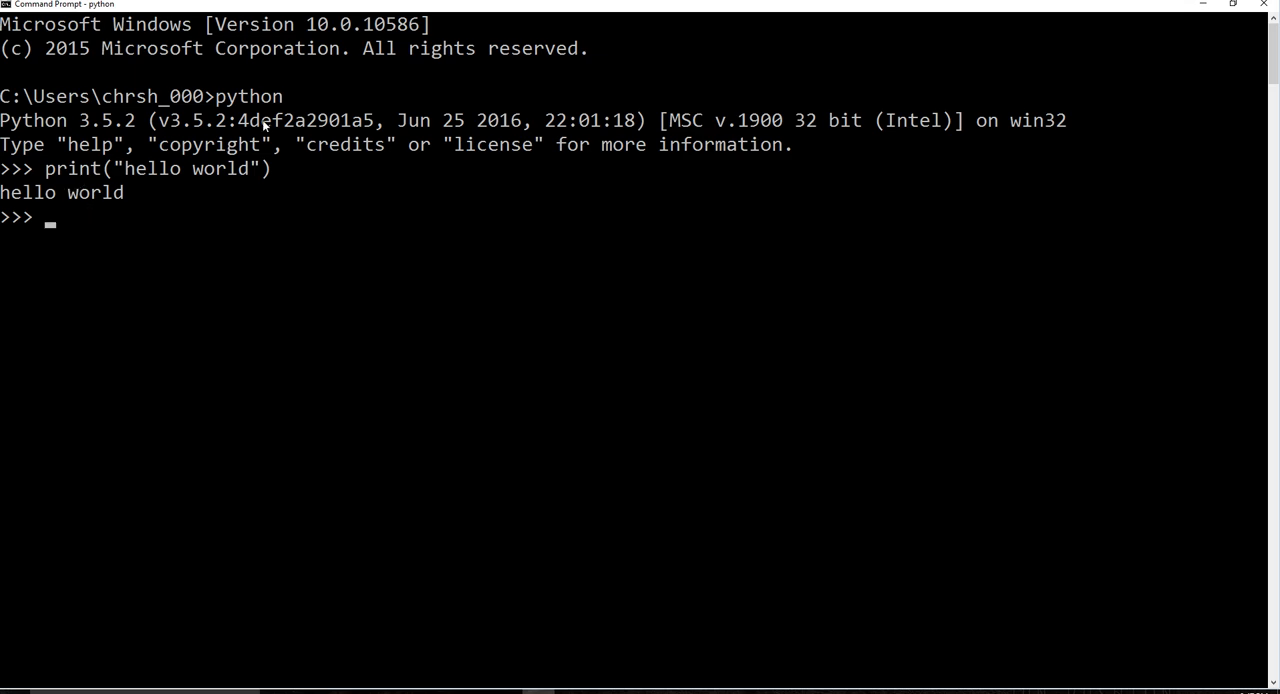
# Close the Python console and launch Notepad from Windows search.
pyautogui.click(1263, 5)
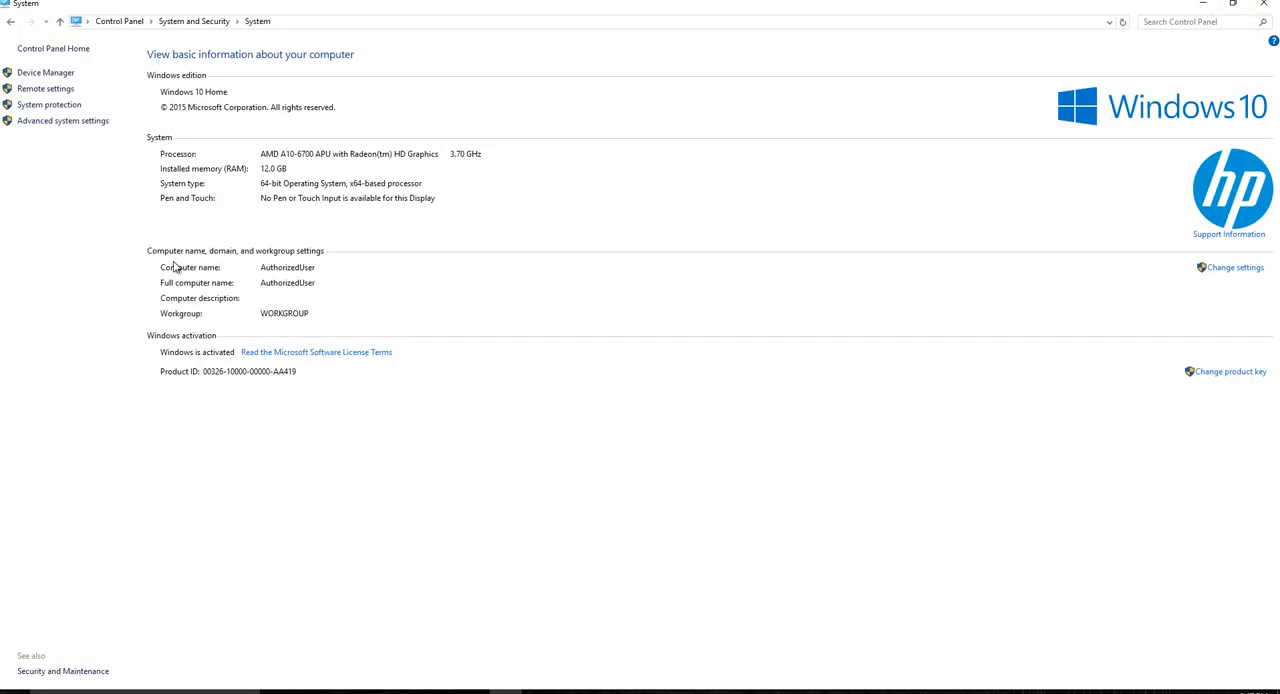
pyautogui.press('super+s')
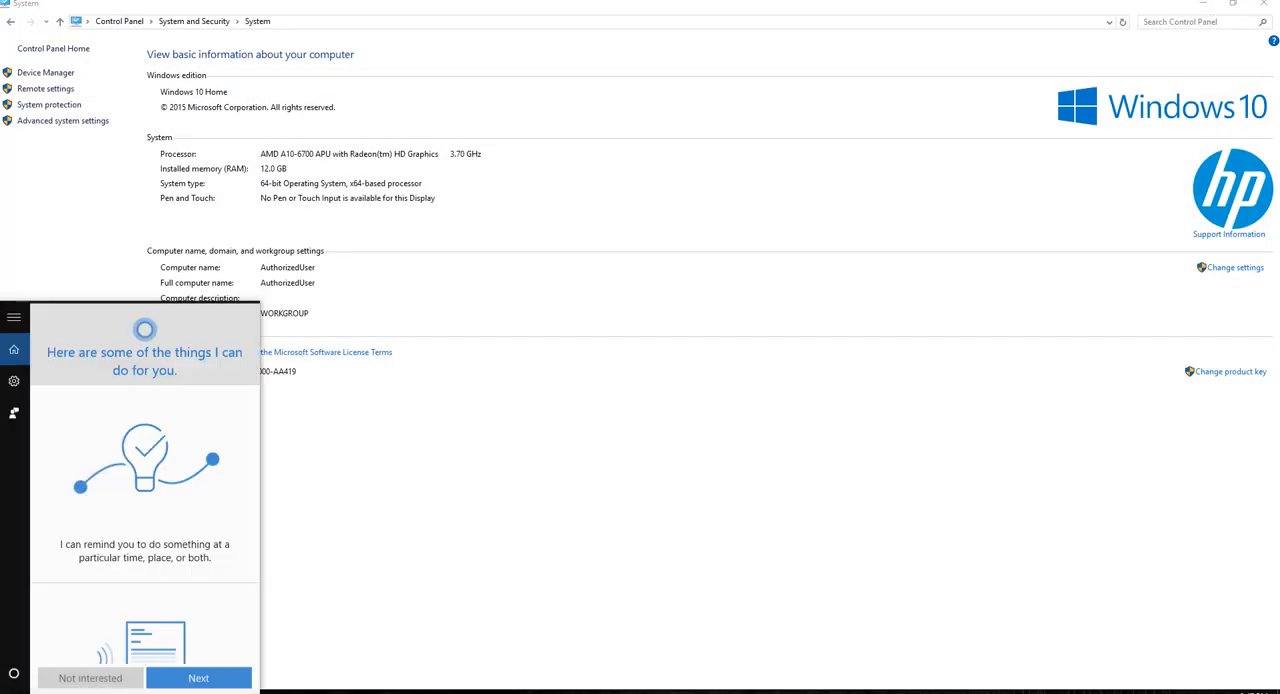
pyautogui.write('notepad')
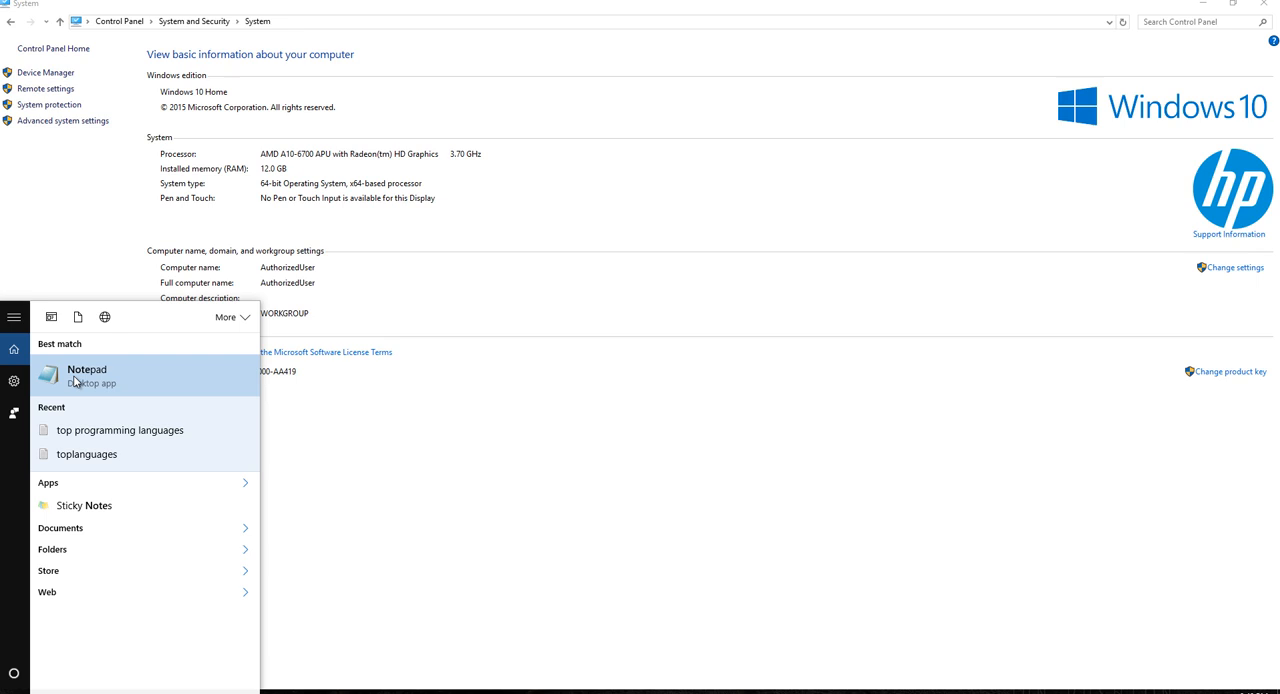
pyautogui.click(51, 381)
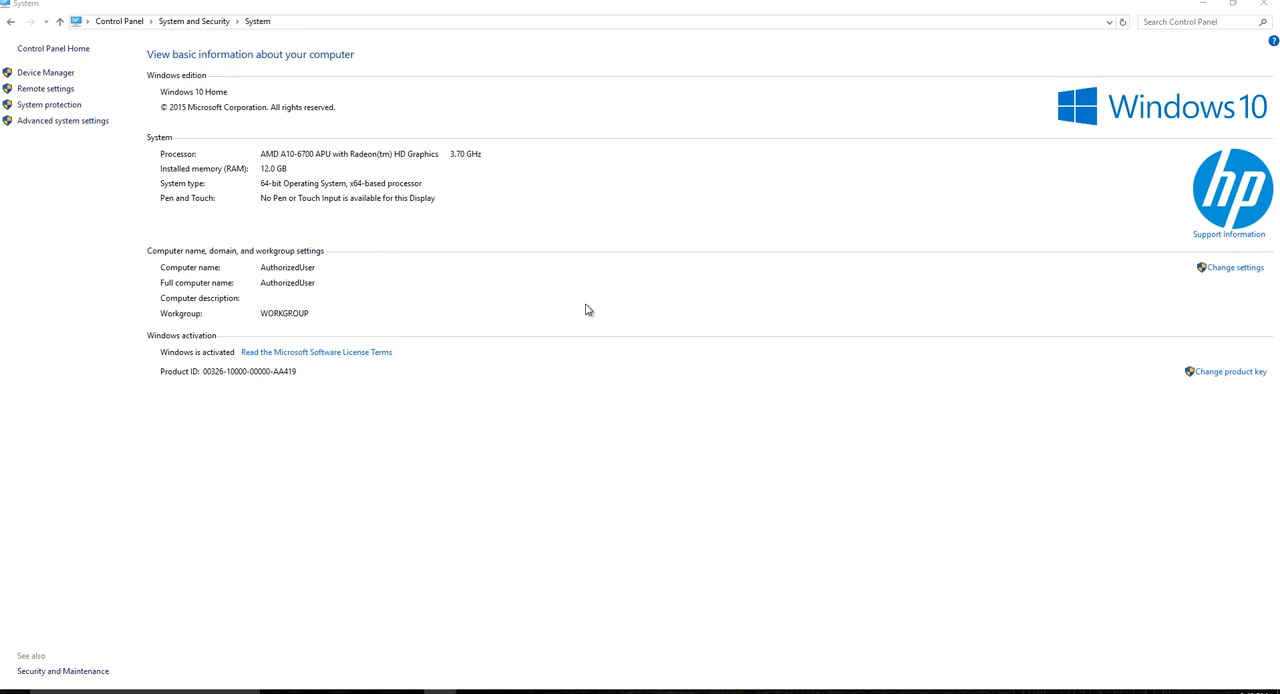
# Write print("hello world") in Notepad, select the text and bring up the File menu.
pyautogui.moveTo(697, 151); pyautogui.dragTo(280, 83)
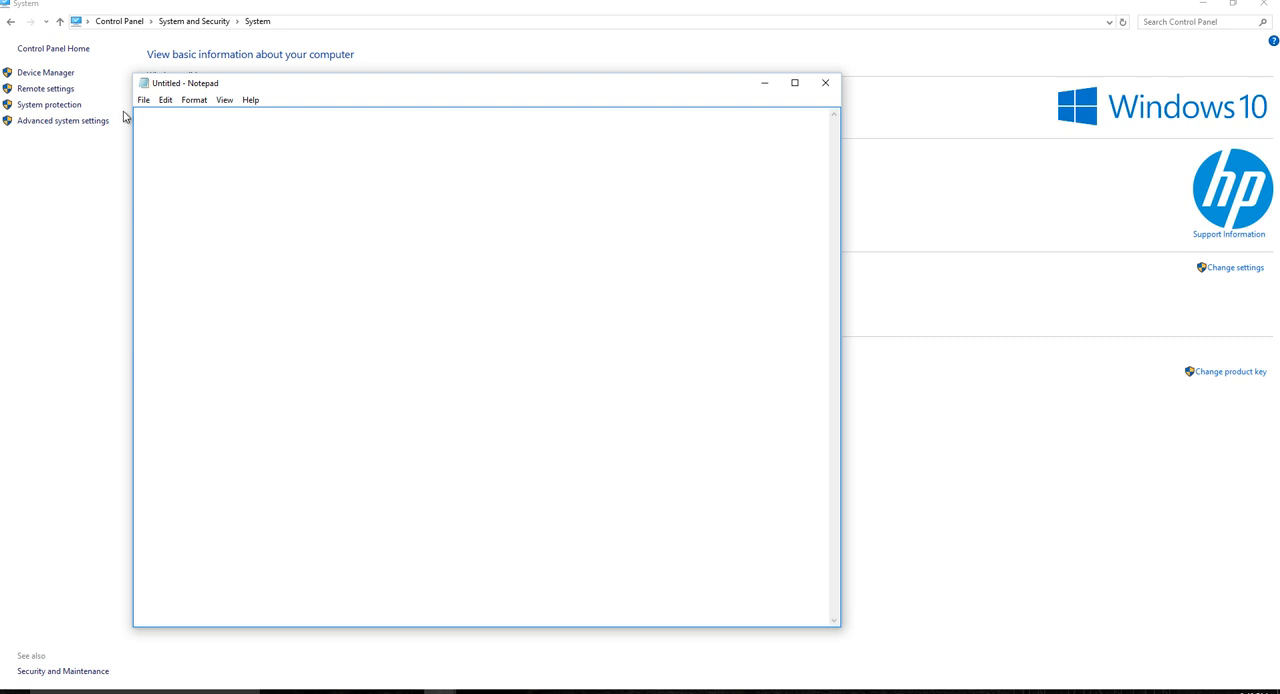
pyautogui.write('print("hello world")')
pyautogui.hotkey('ctrl', 'a')
pyautogui.click(144, 100)
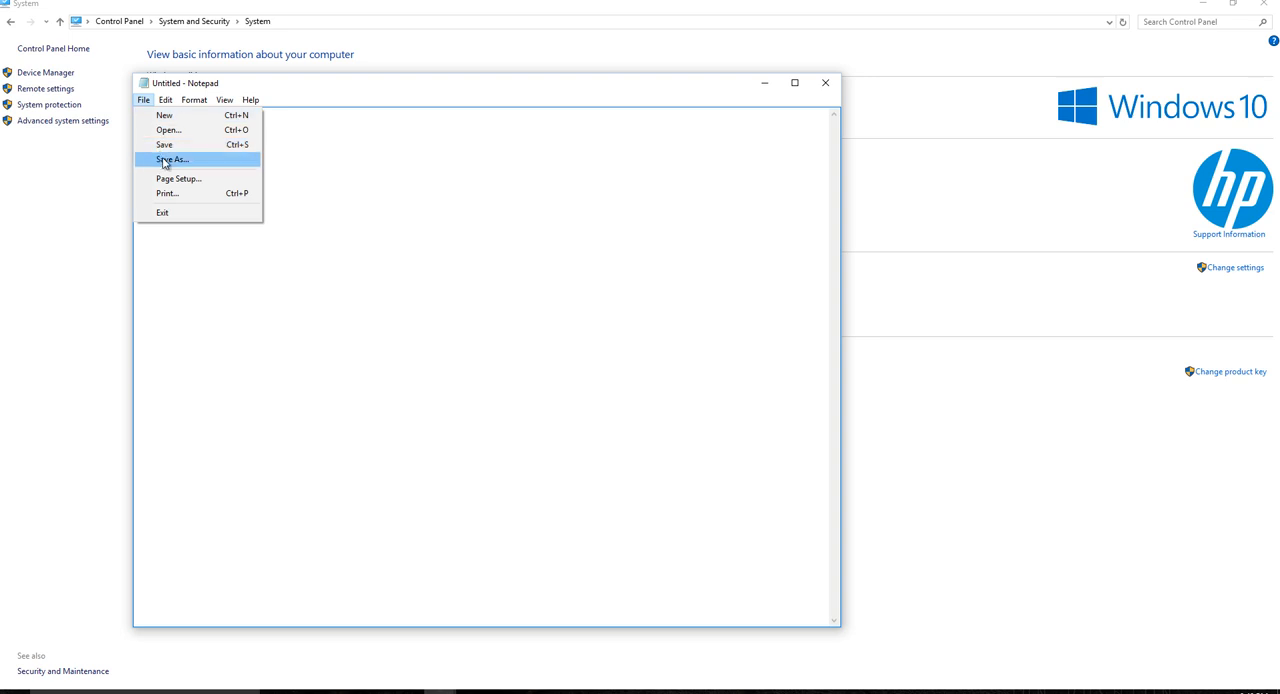
pyautogui.click(356, 187)
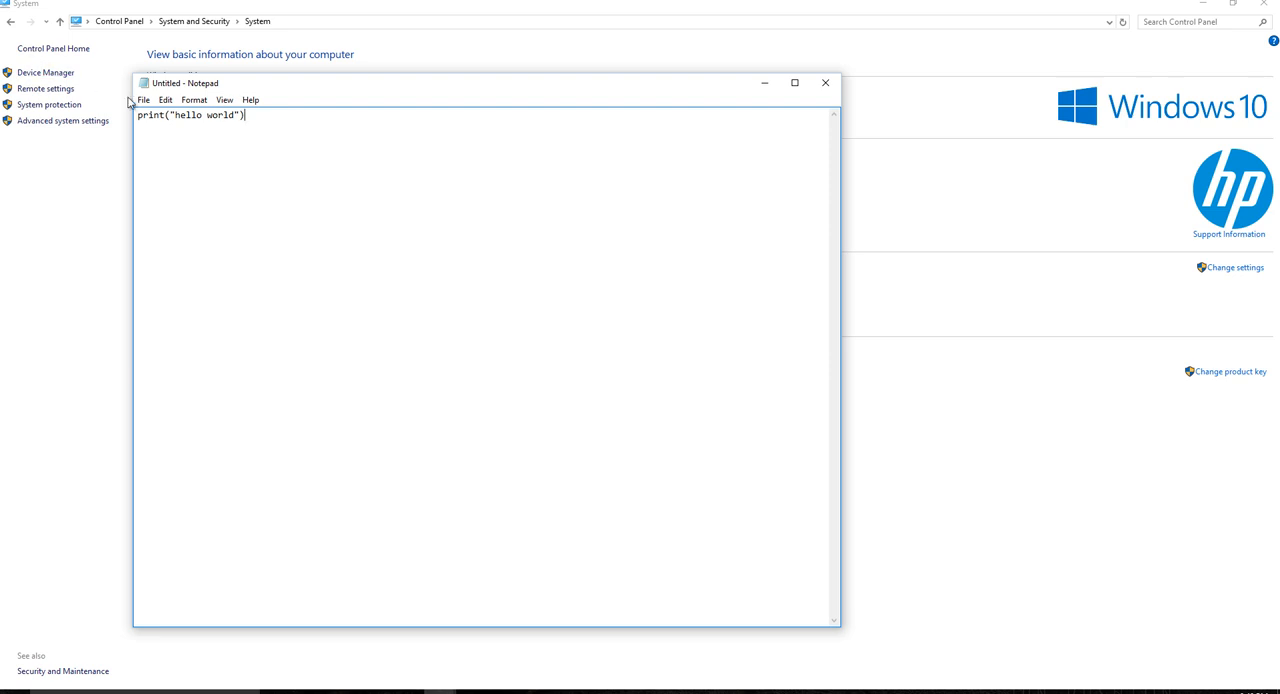
pyautogui.moveTo(241, 116); pyautogui.dragTo(176, 116)
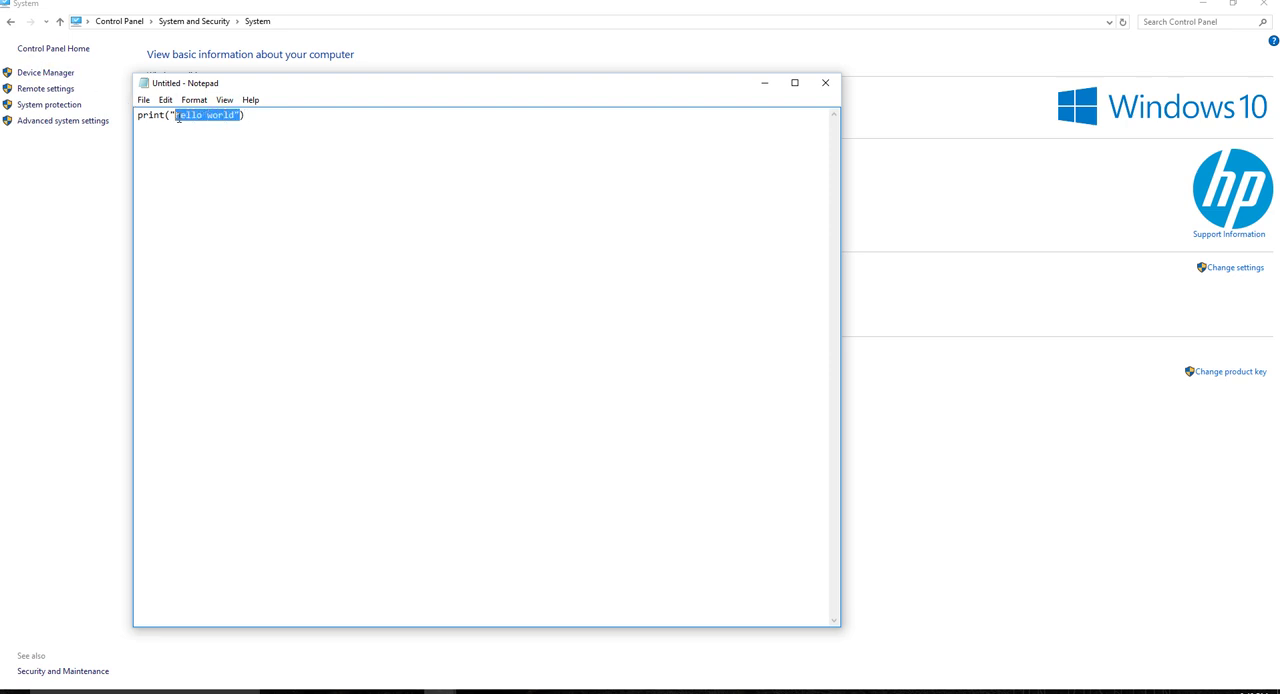
pyautogui.click(277, 128)
pyautogui.click(145, 100)
# In Save As, browse to C:\Projects and set the file type to All Files.
pyautogui.click(172, 159)
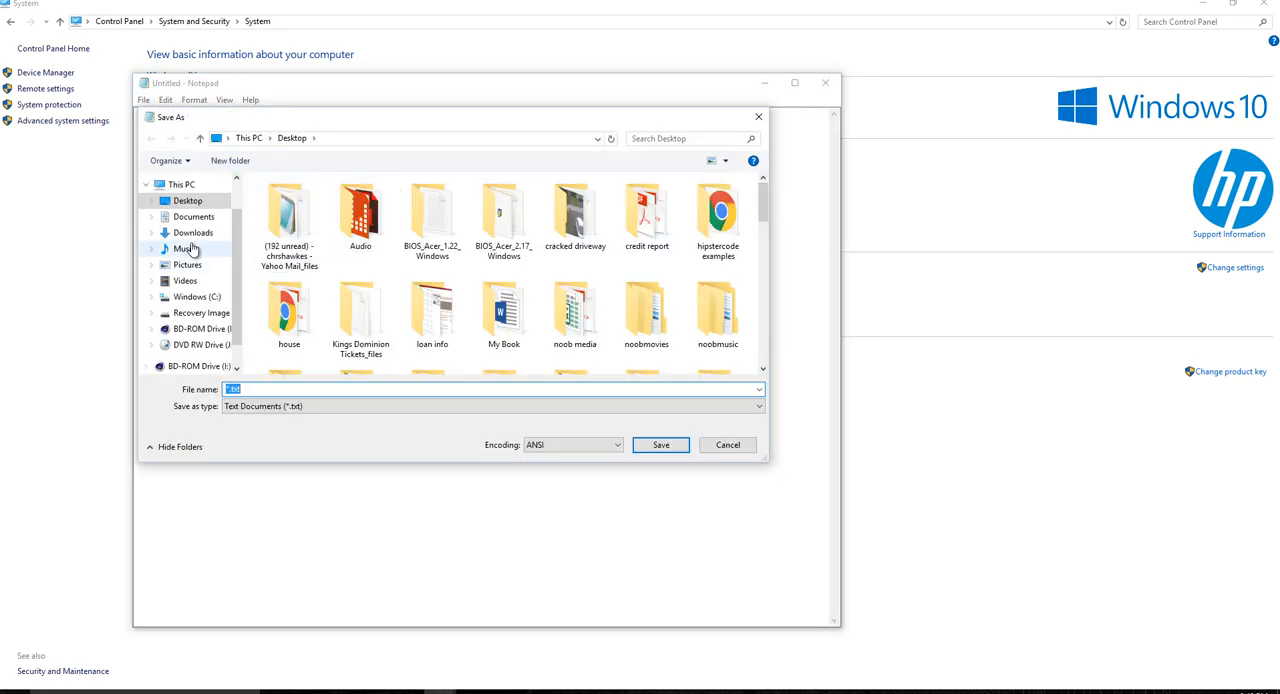
pyautogui.click(190, 297)
pyautogui.scroll(-2, 300, 280)
pyautogui.scroll(-2, 318, 274)
pyautogui.scroll(-2, 318, 274)
pyautogui.doubleClick(285, 366)
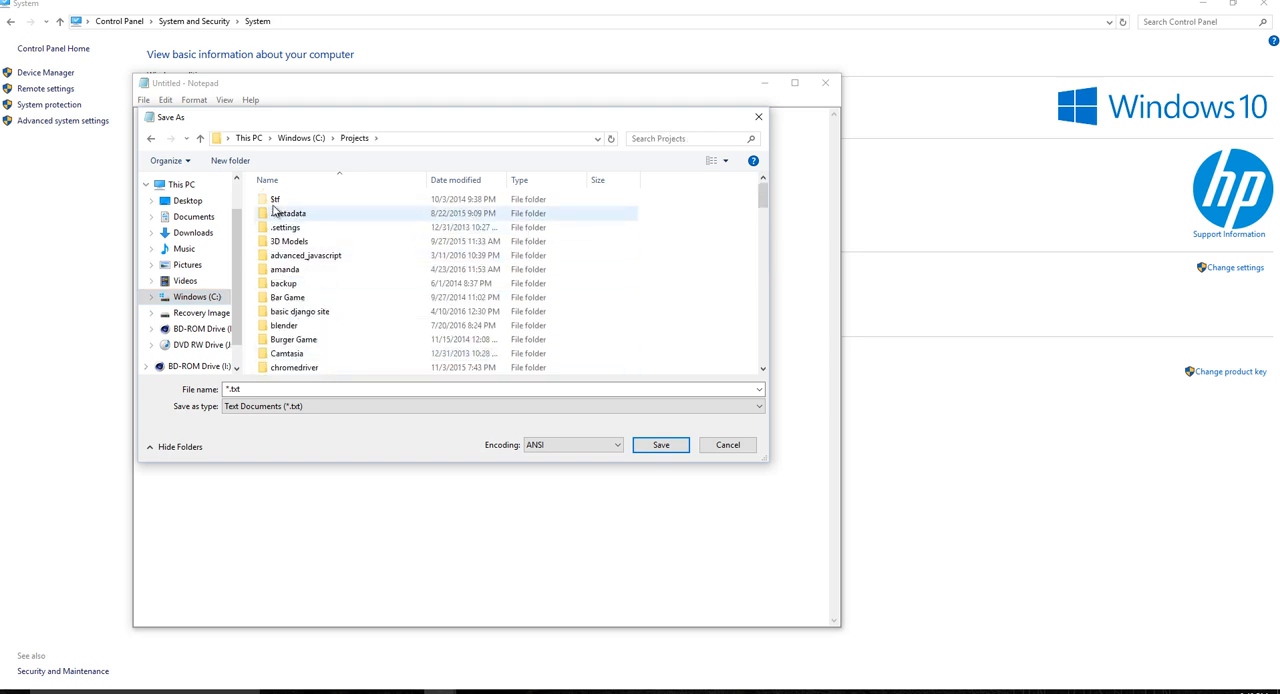
pyautogui.click(269, 391)
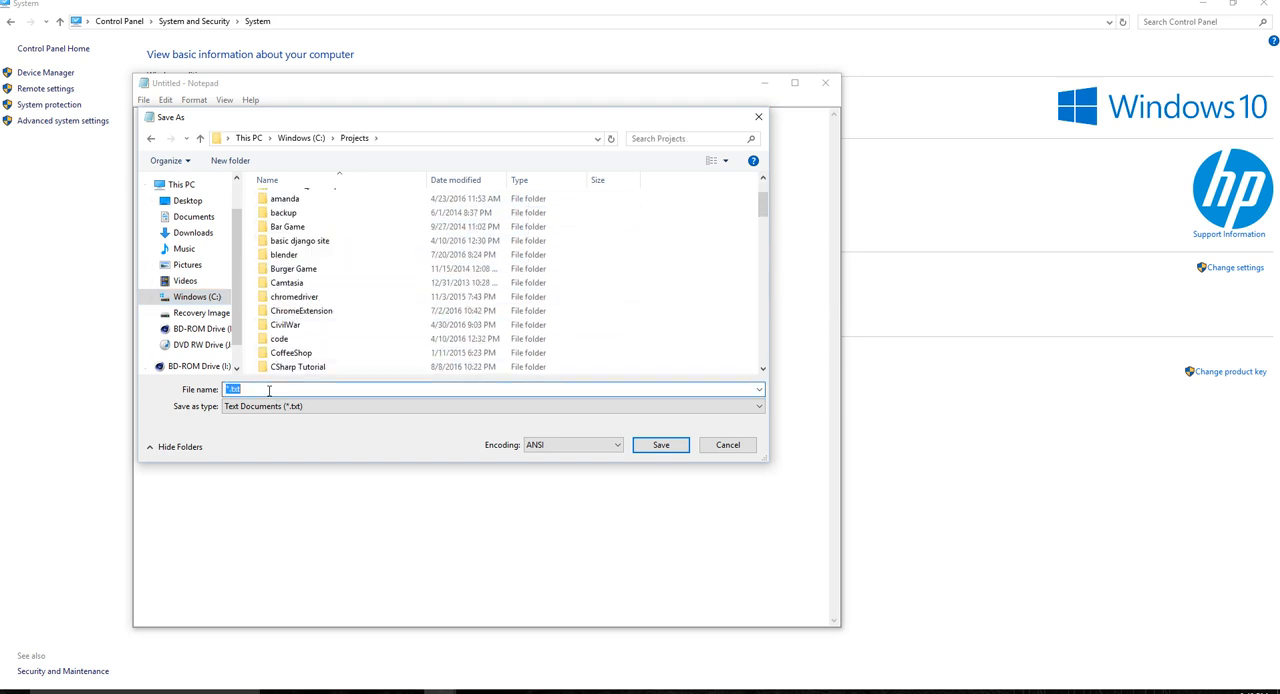
pyautogui.write('test')
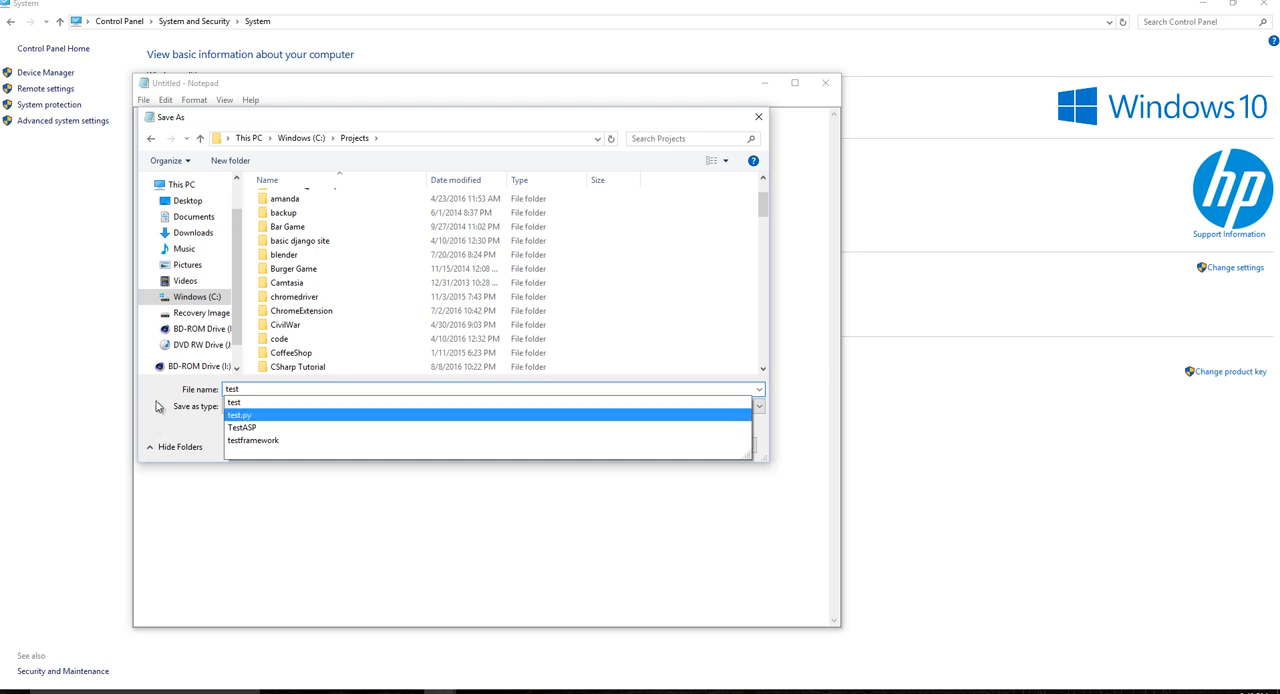
pyautogui.click(181, 405)
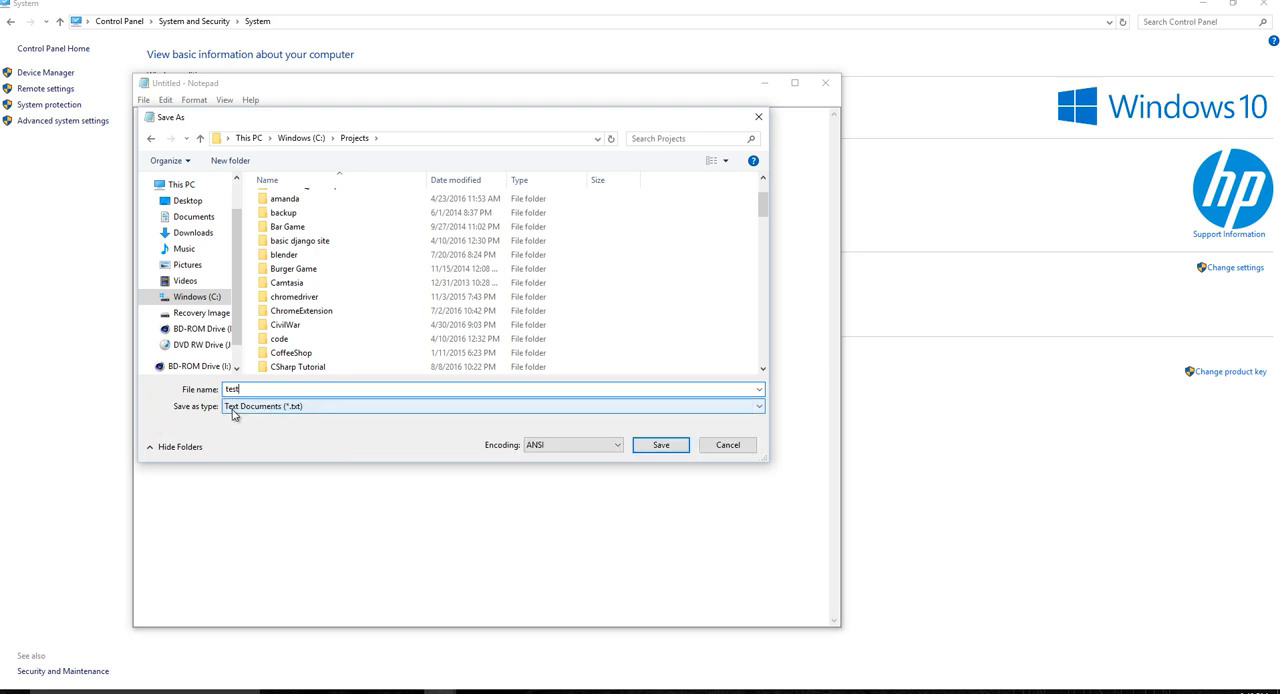
pyautogui.click(240, 406)
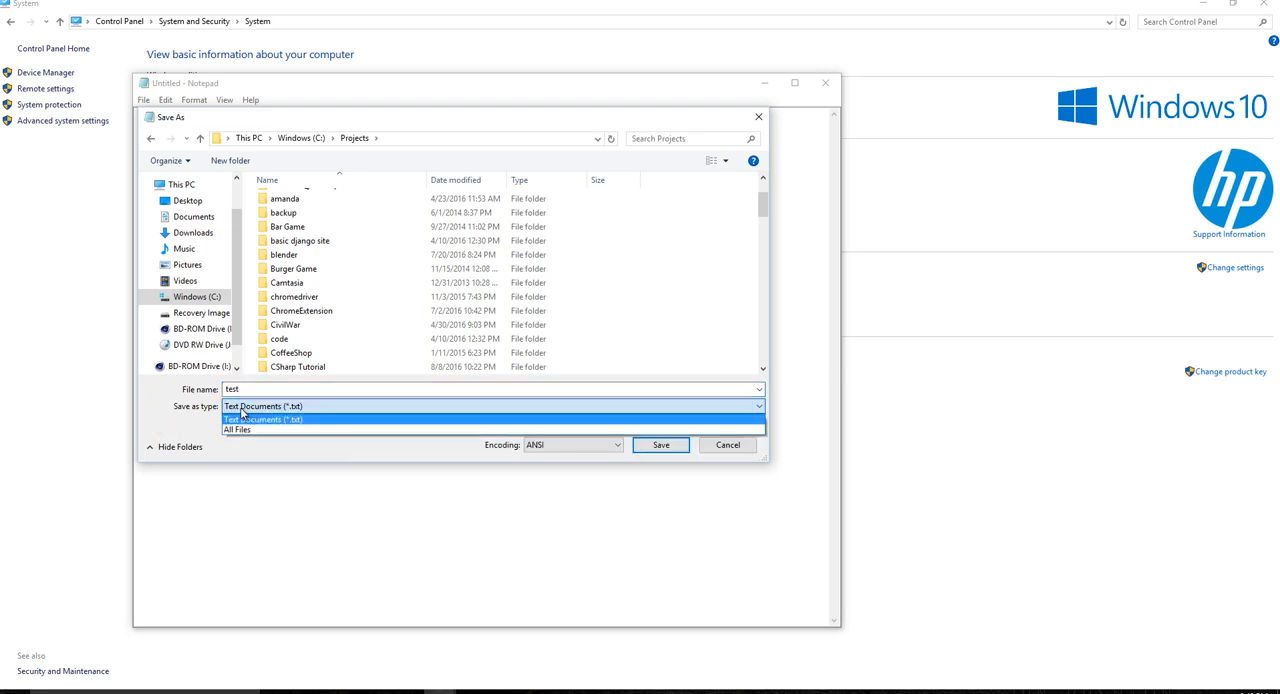
pyautogui.click(246, 429)
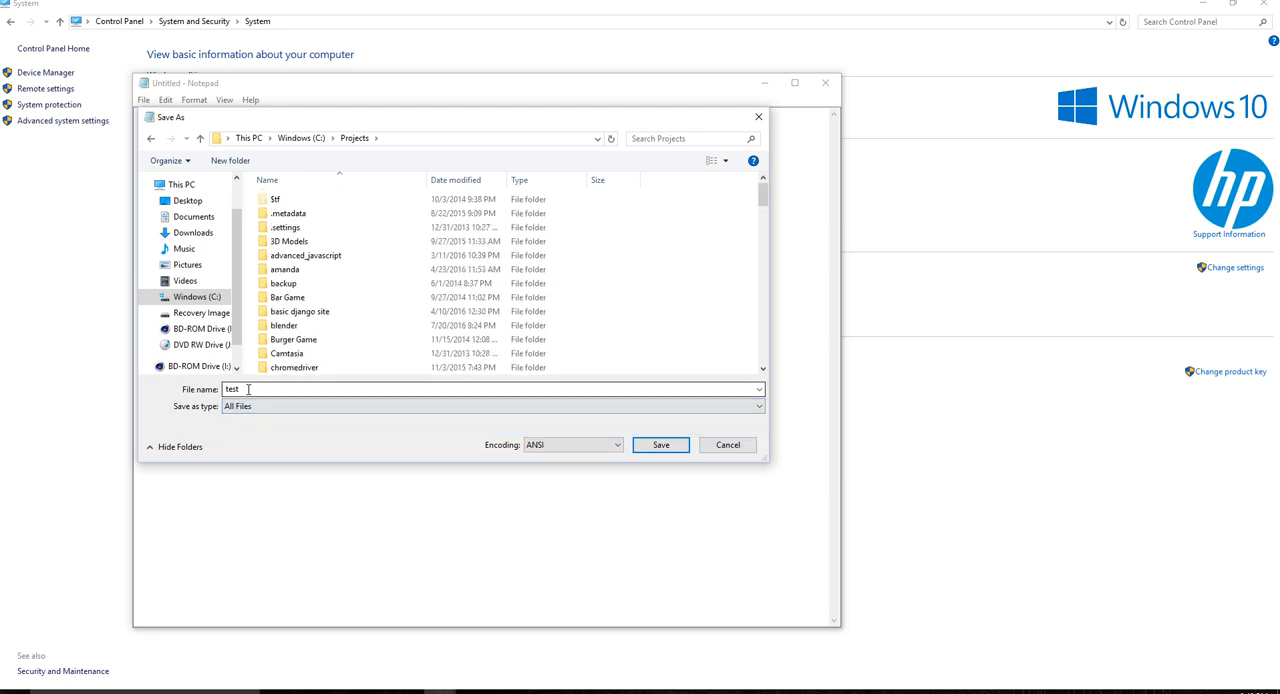
# Name the file test.py and save it, confirming replacement of the existing file.
pyautogui.click(249, 389)
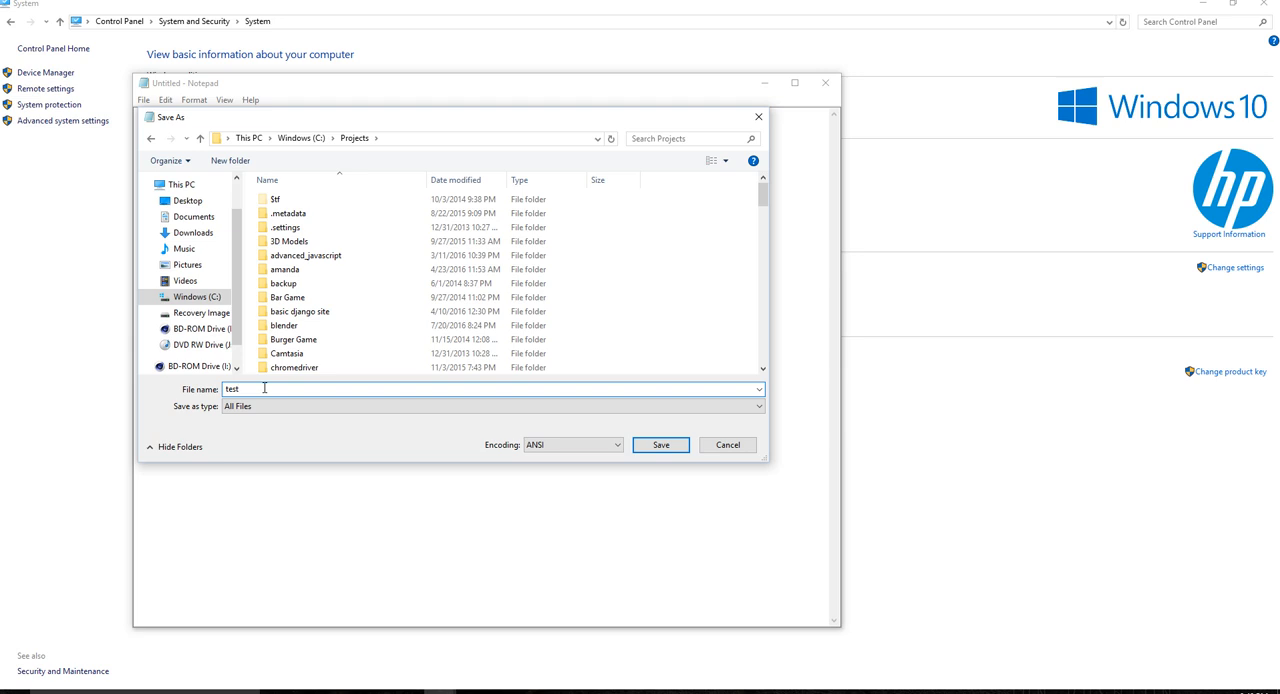
pyautogui.write('.py')
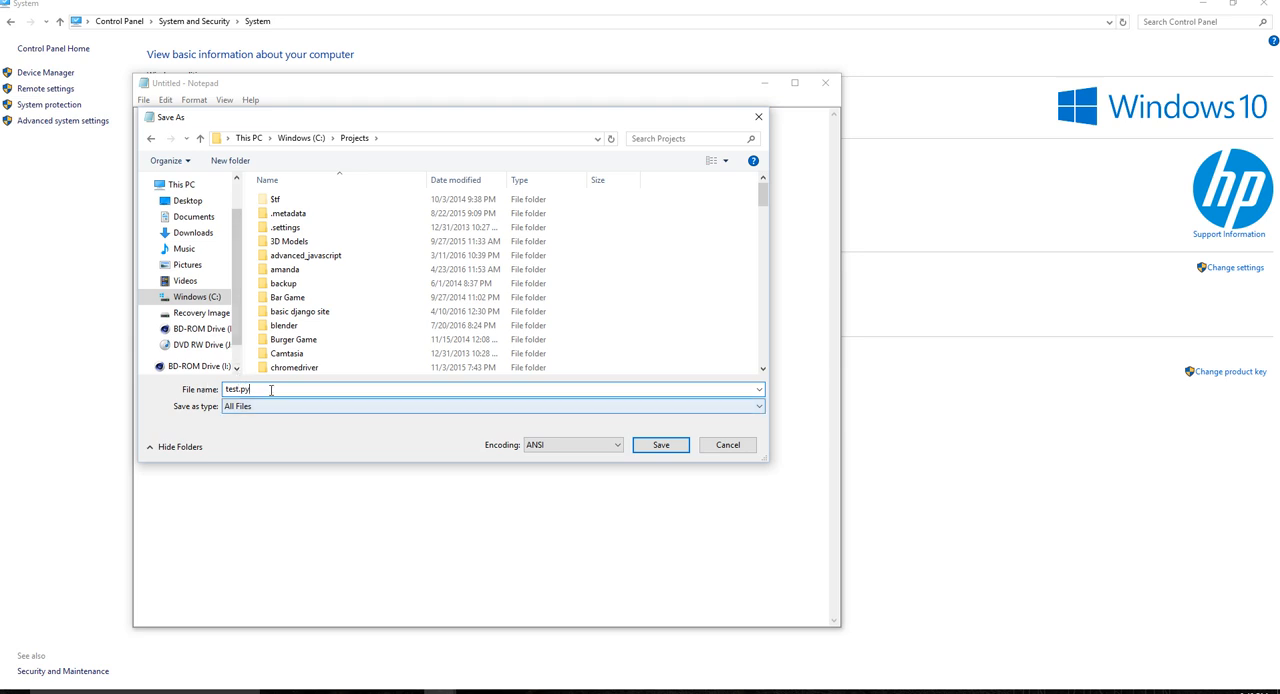
pyautogui.moveTo(234, 389); pyautogui.dragTo(159, 392)
pyautogui.doubleClick(224, 392)
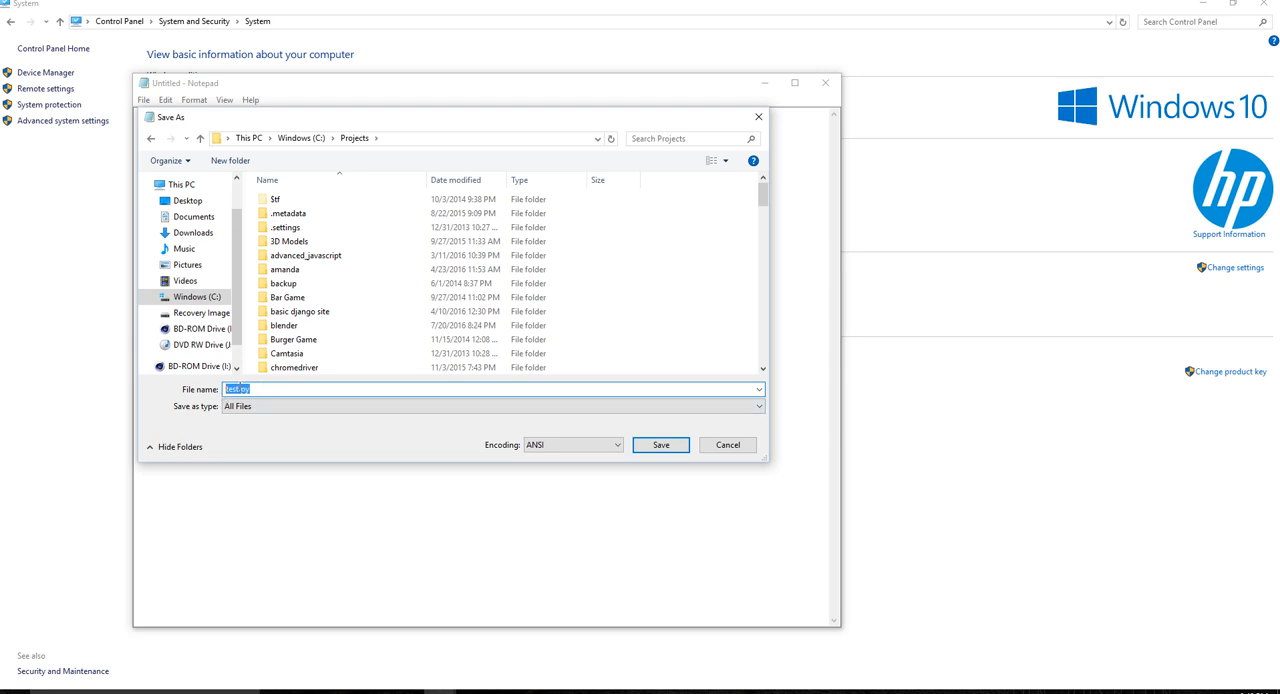
pyautogui.click(256, 389)
pyautogui.click(661, 447)
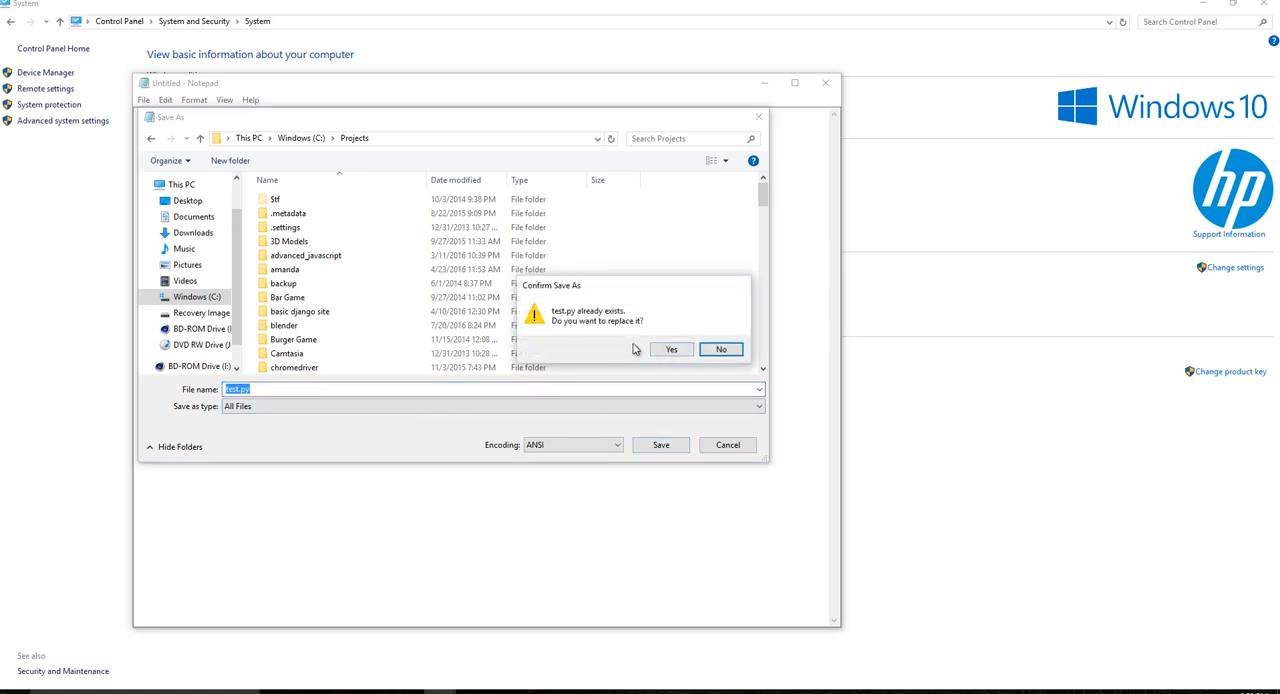
pyautogui.click(670, 350)
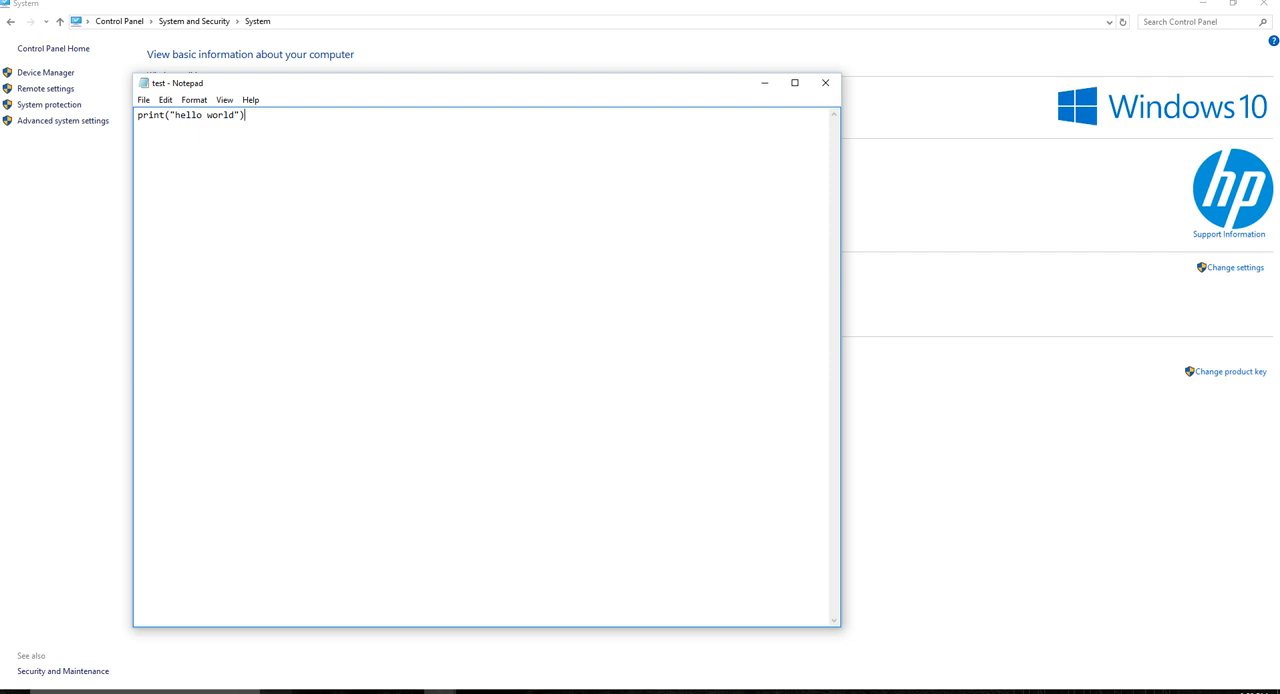
# Launch Command Prompt, move into the Projects folder and list its contents.
pyautogui.click(145, 691)
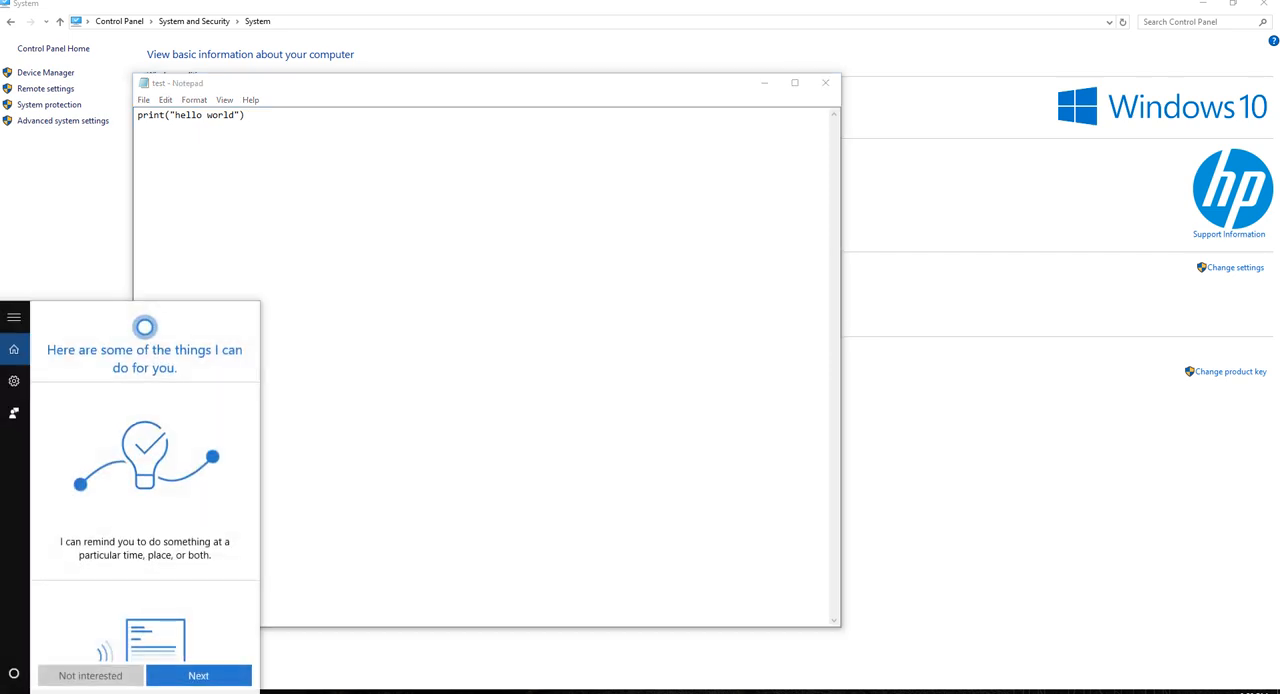
pyautogui.write('cmd')
pyautogui.press('Return')
pyautogui.write('c')
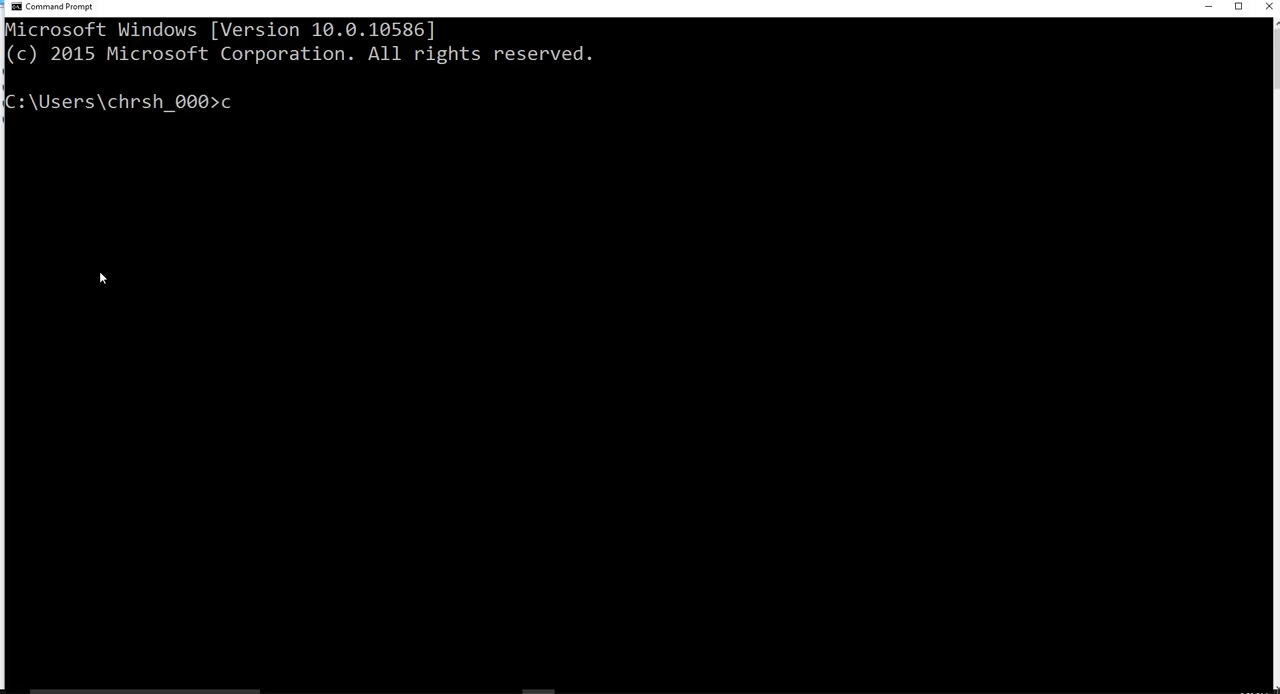
pyautogui.write('d/projects')
pyautogui.press('Return')
pyautogui.write('dir')
pyautogui.press('Return')
pyautogui.write('cd')
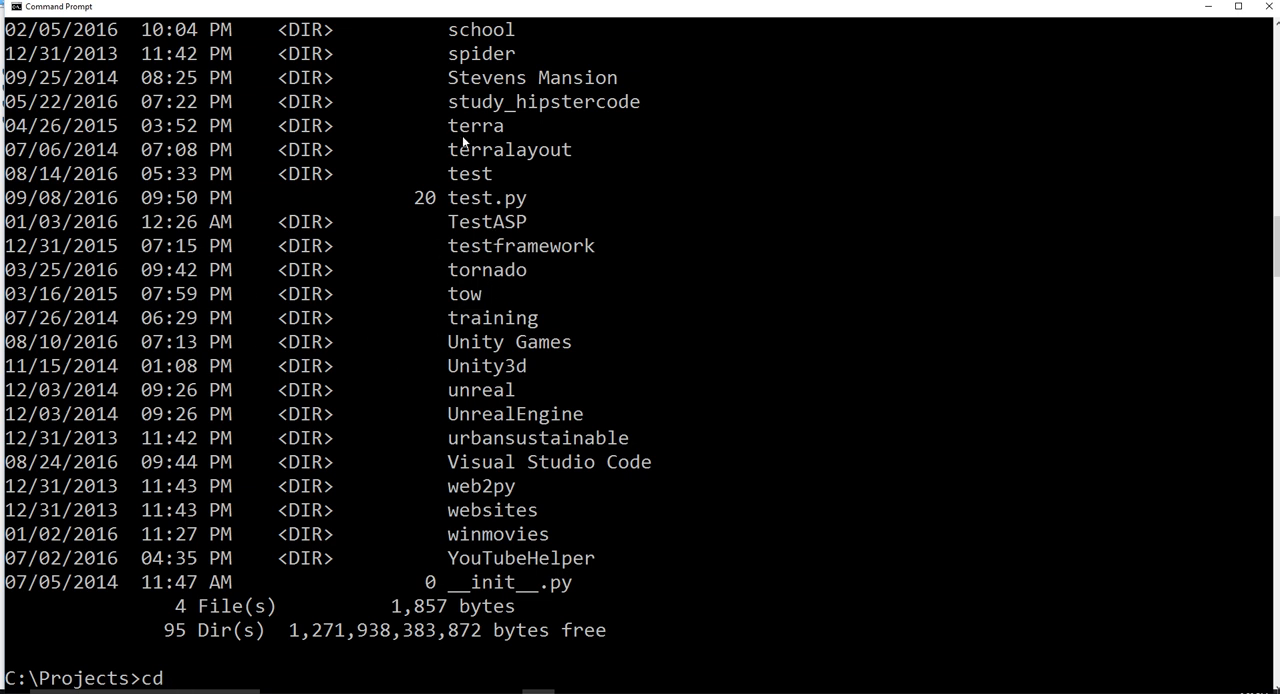
# Run test.py with Python so it prints hello world, dismissing the choose-an-app prompt.
pyautogui.press('BackSpace')
pyautogui.press('BackSpace')
pyautogui.press('BackSpace')
pyautogui.write('test.py')
pyautogui.press('Return')
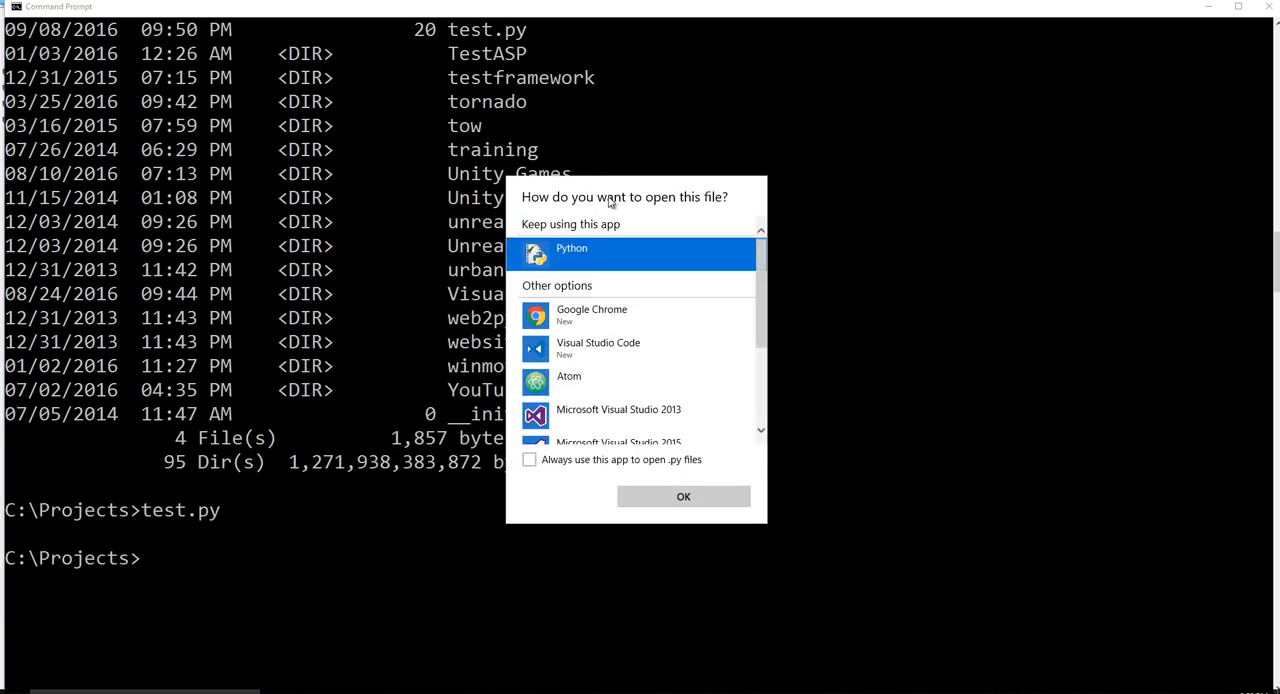
pyautogui.scroll(-1, 583, 336)
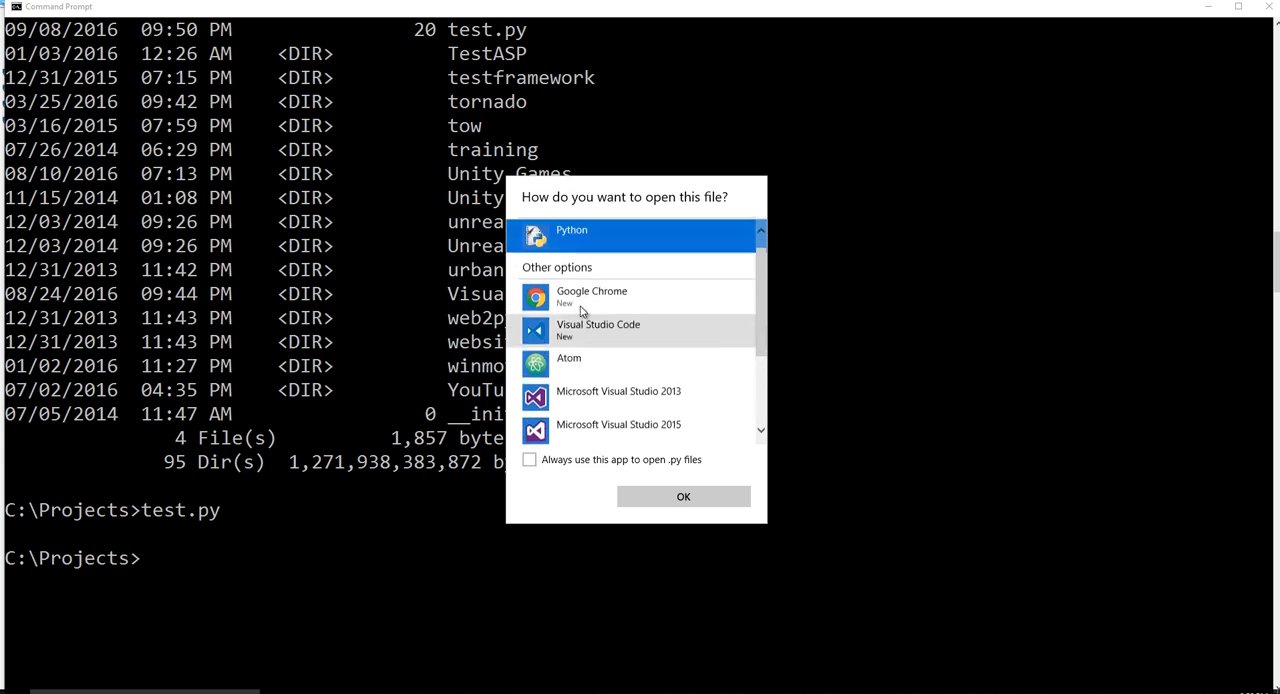
pyautogui.scroll(1, 583, 310)
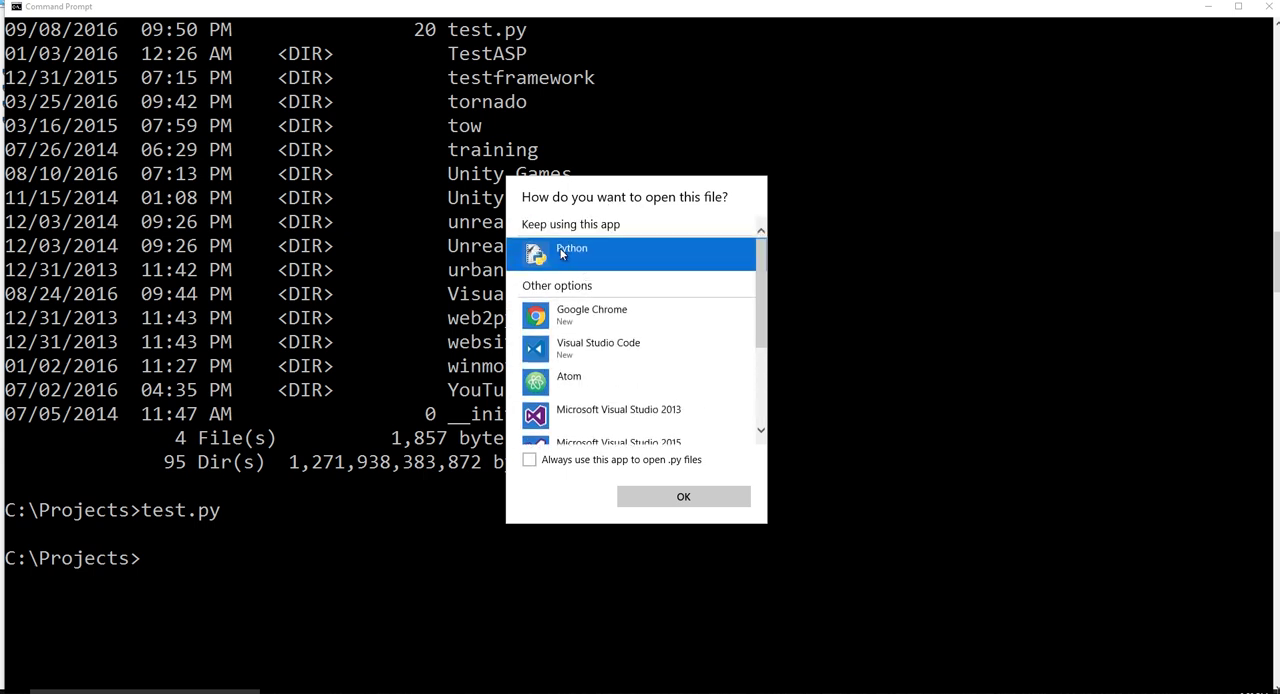
pyautogui.click(888, 318)
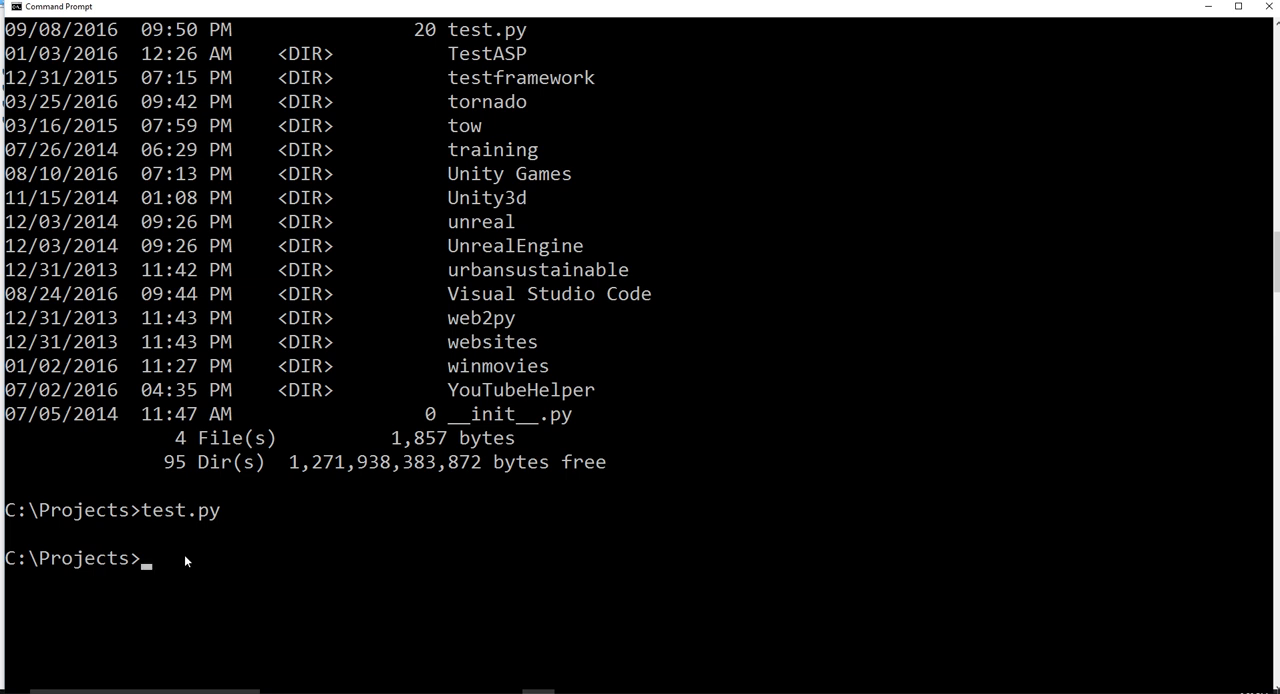
pyautogui.write('python test.py')
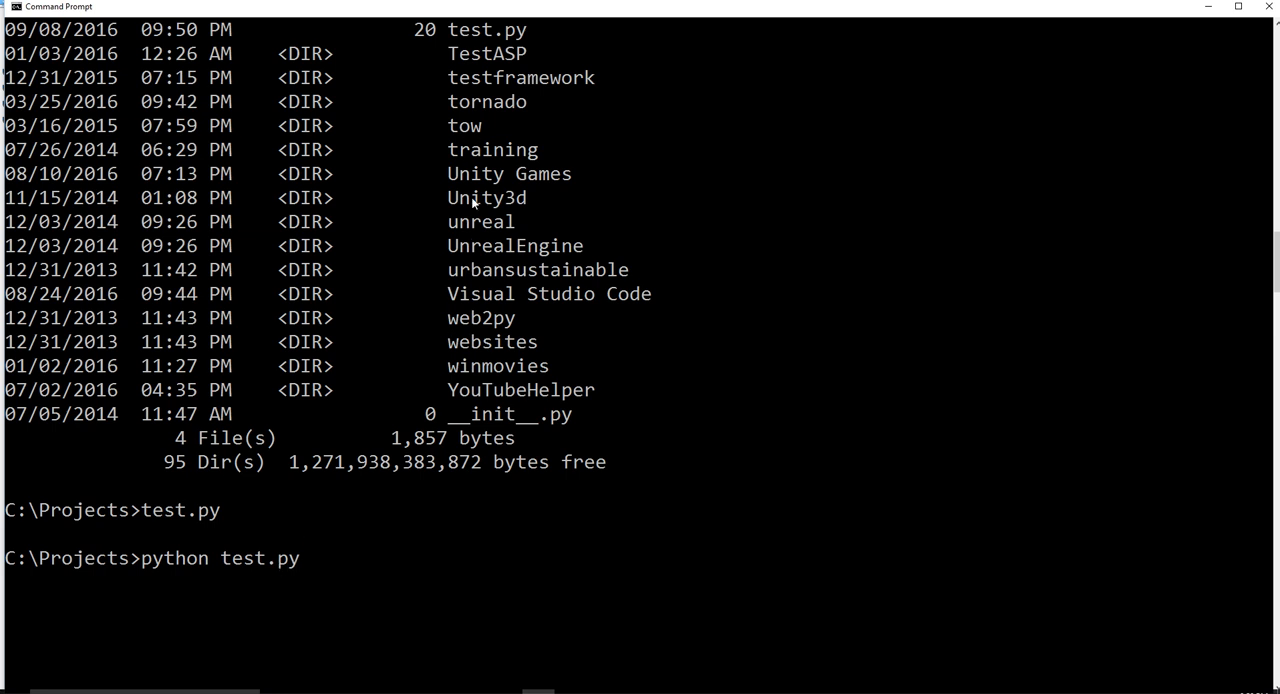
pyautogui.press('Return')
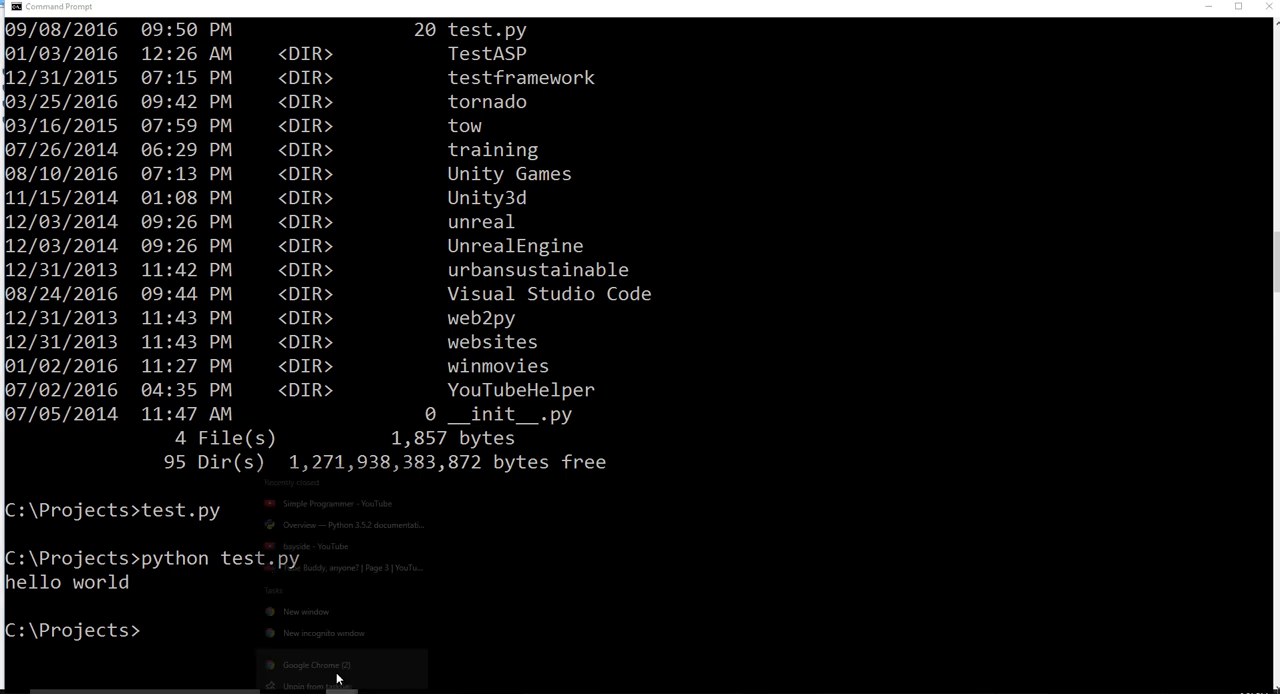
# Search Google for 'visual code' in a new Chrome window.
pyautogui.rightClick(342, 690)
pyautogui.click(305, 632)
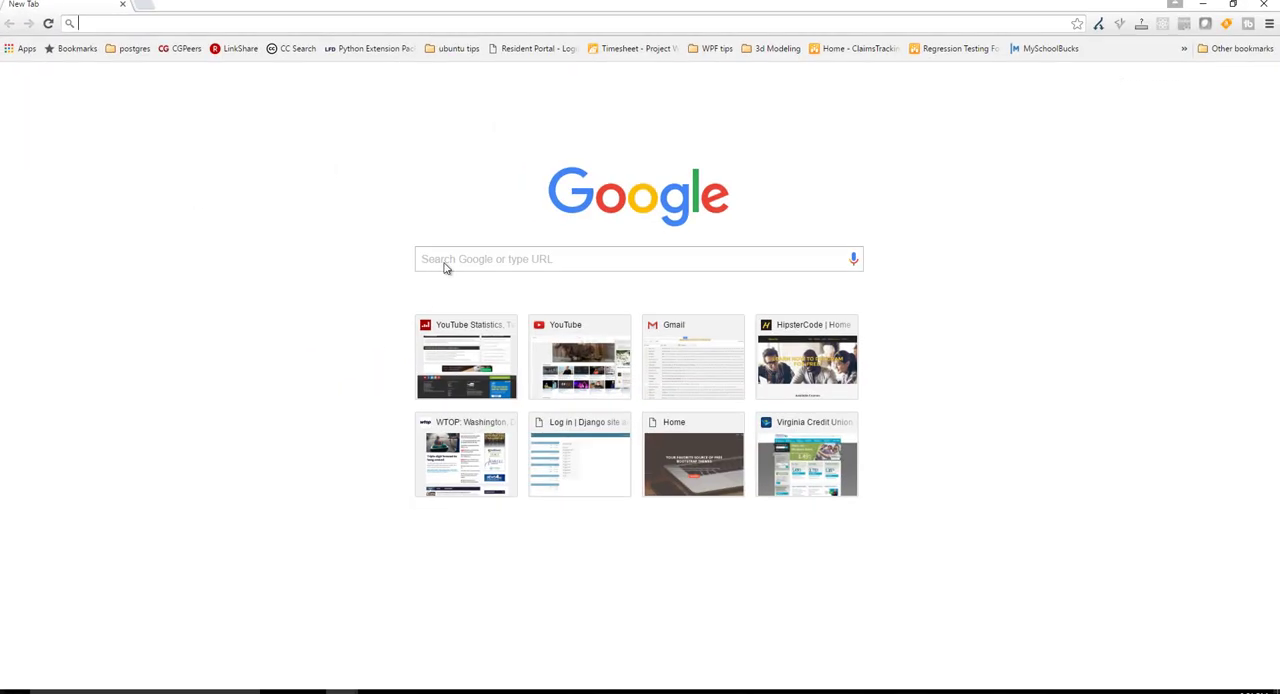
pyautogui.click(446, 263)
pyautogui.write('visual')
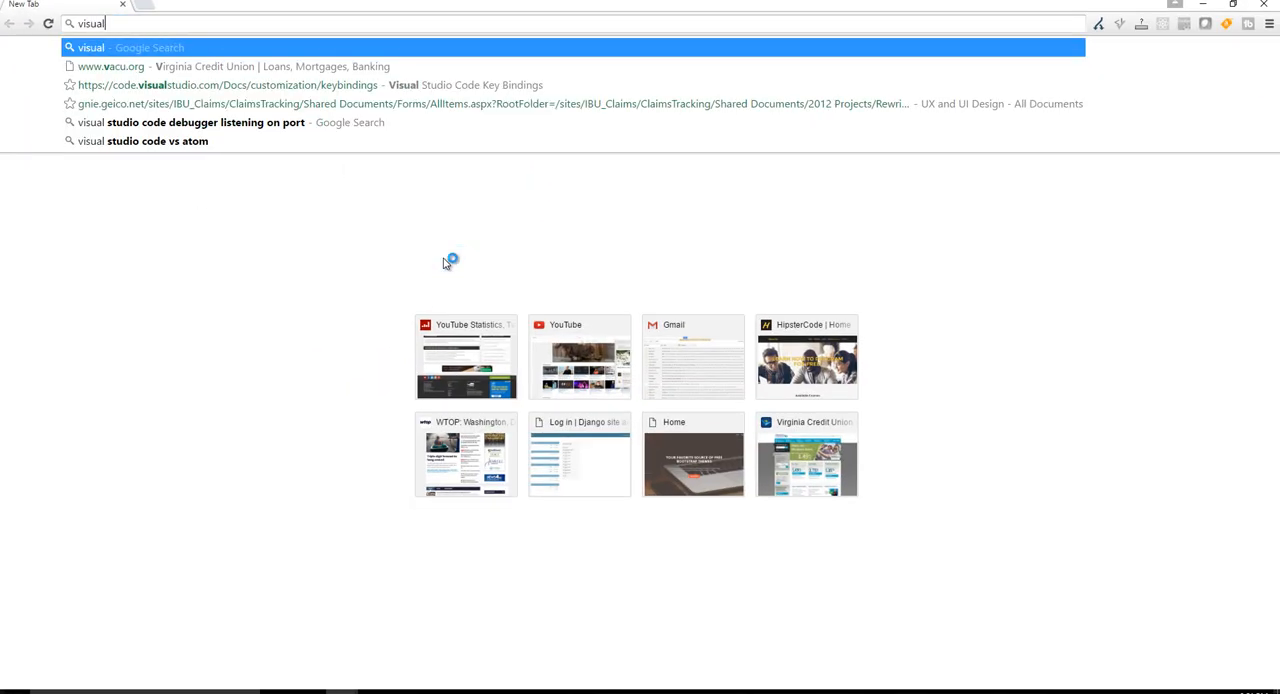
pyautogui.write(' code')
pyautogui.press('Return')
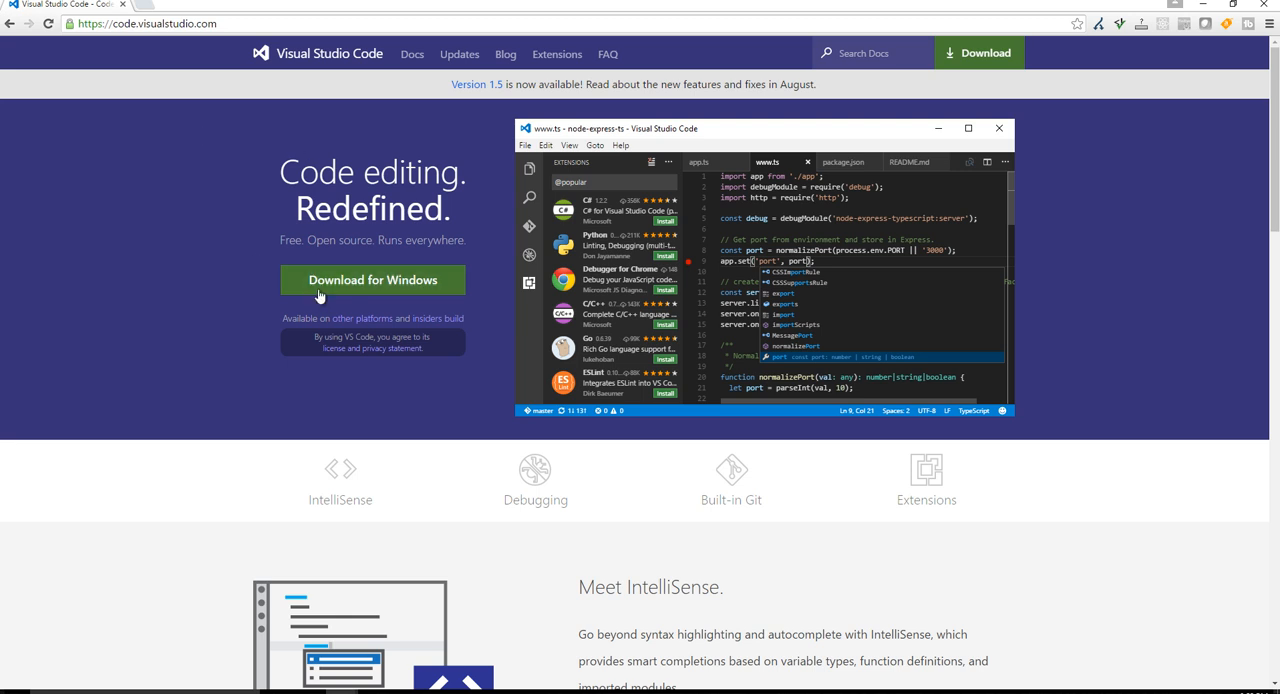
# On code.visualstudio.com choose Download for Windows, then search Windows for the installed app.
pyautogui.click(371, 290)
pyautogui.press('super+s')
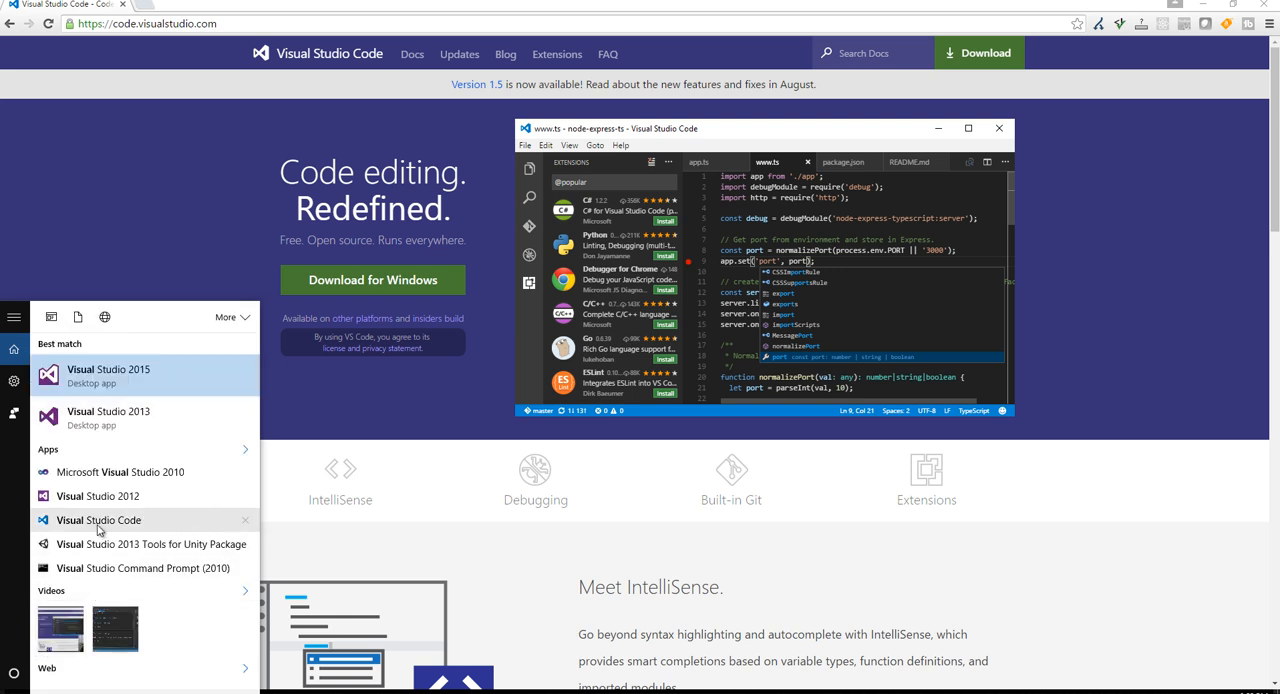
# Launch Visual Studio Code and browse to the Projects folder in the Open Folder dialog.
pyautogui.press('Escape')
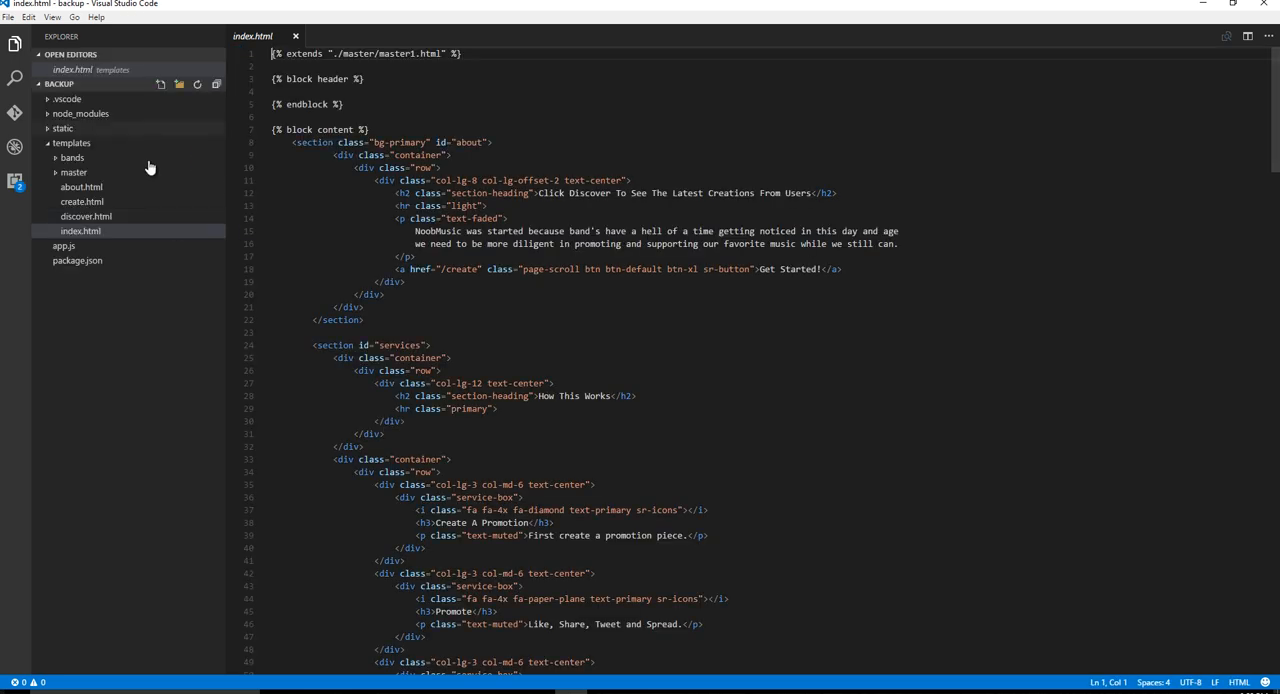
pyautogui.click(12, 18)
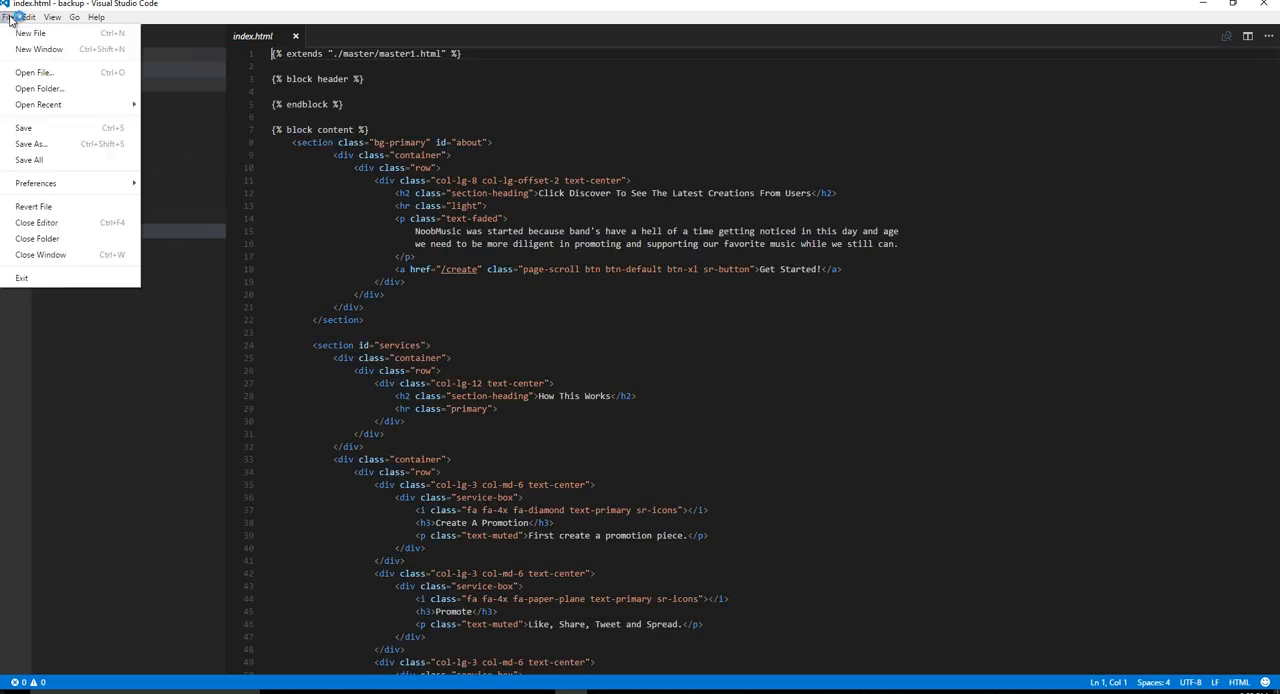
pyautogui.click(29, 92)
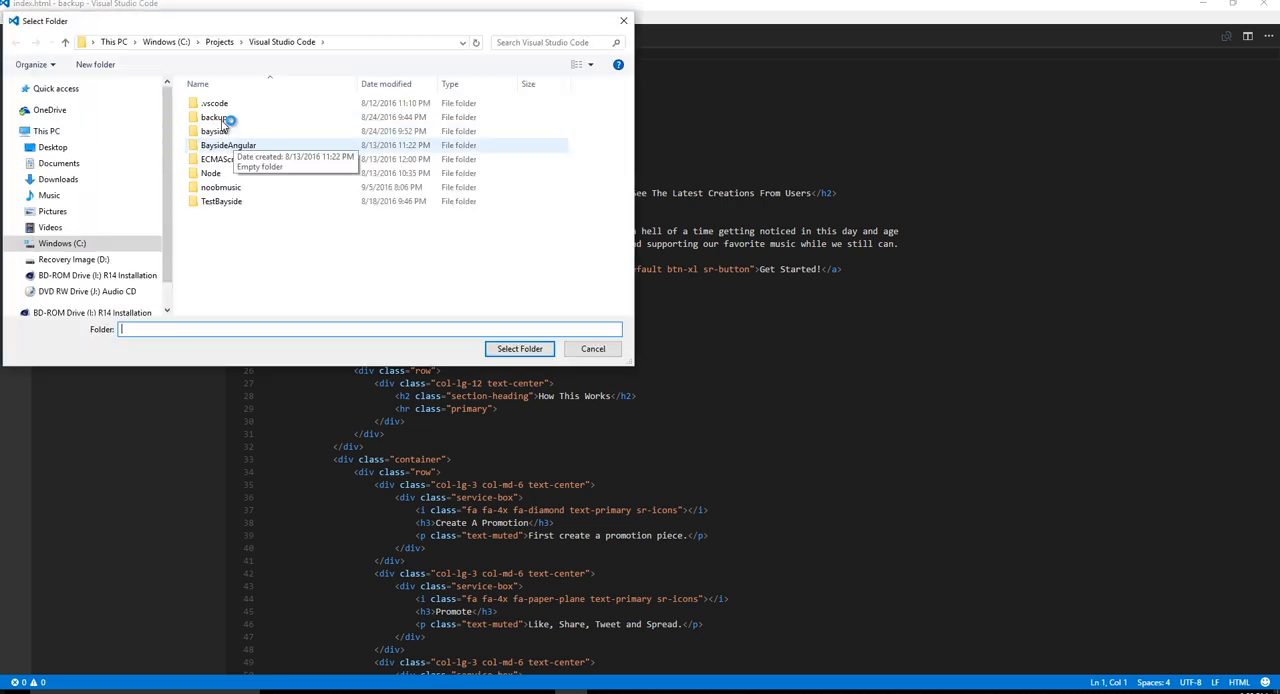
pyautogui.click(219, 42)
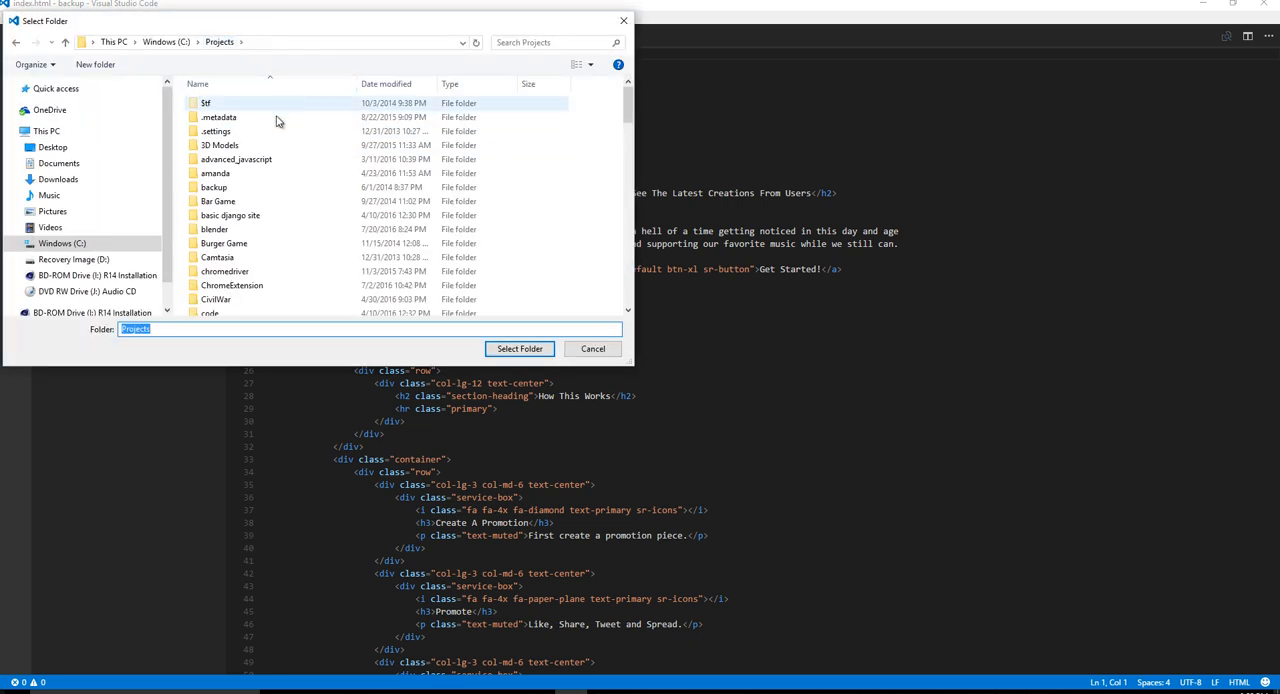
pyautogui.scroll(-3, 237, 218)
pyautogui.scroll(-5, 391, 208)
pyautogui.moveTo(628, 160); pyautogui.dragTo(628, 280)
# Create a new folder named Python For Beginners inside Projects.
pyautogui.rightClick(231, 269)
pyautogui.moveTo(262, 411)
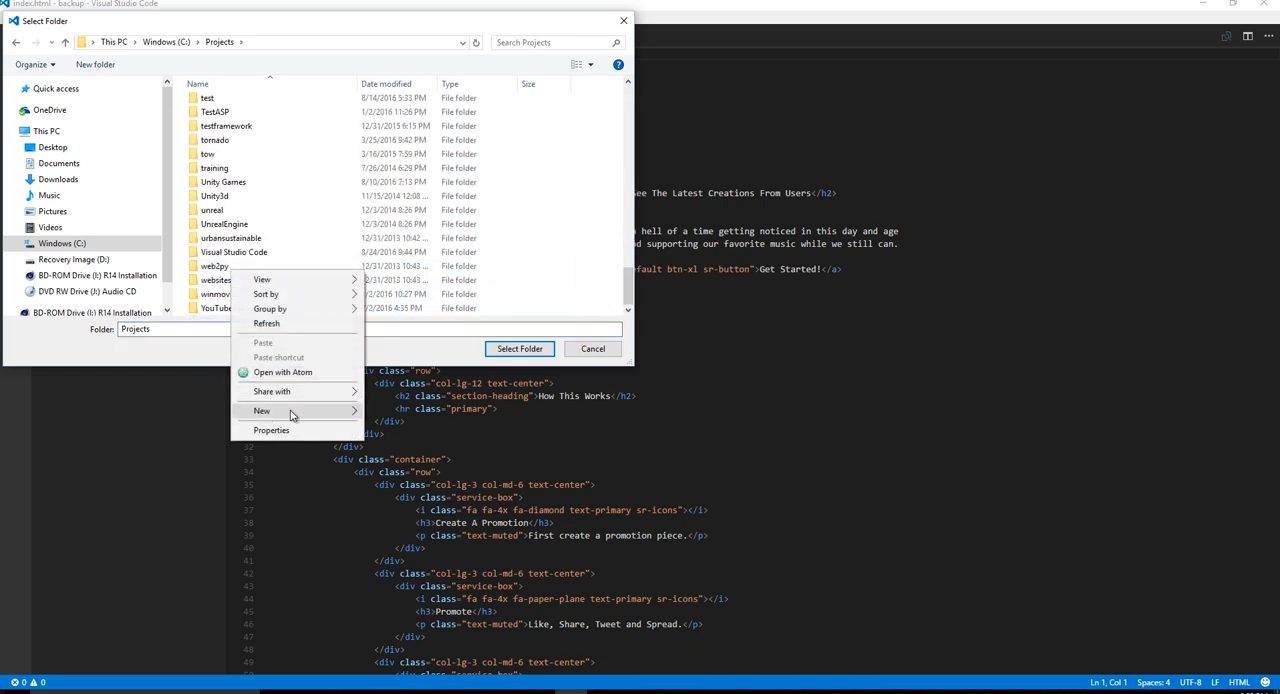
pyautogui.click(398, 412)
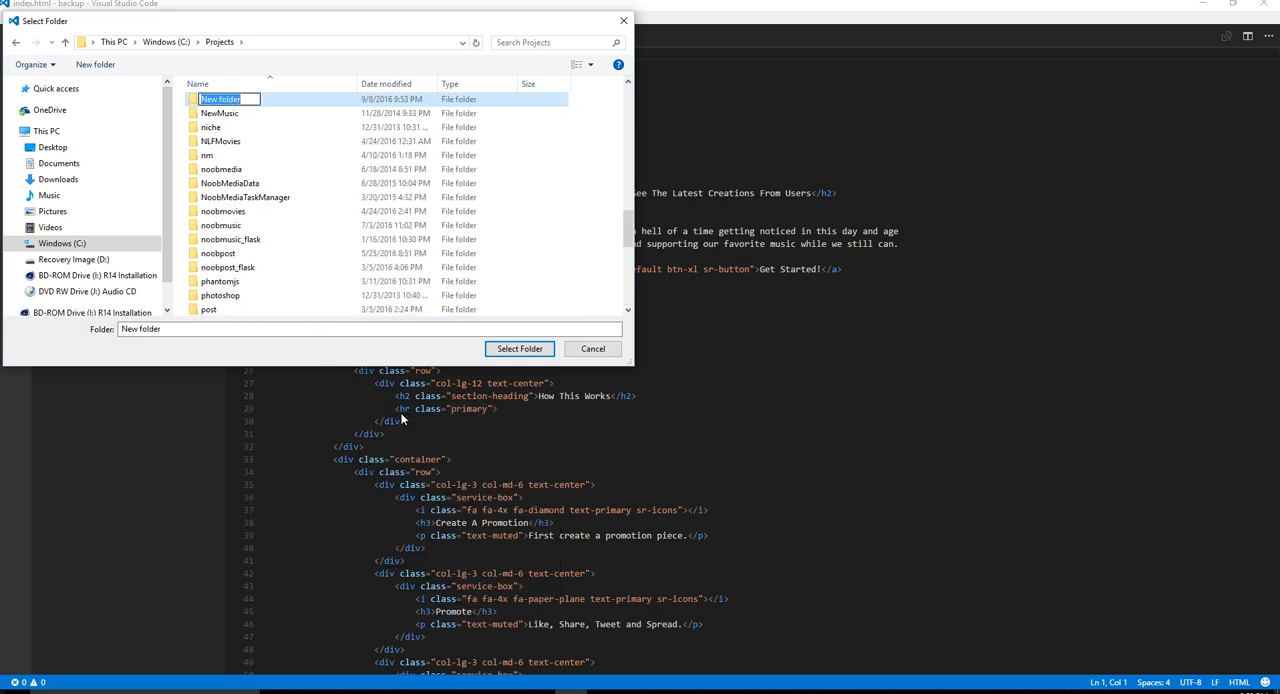
pyautogui.write('PYth')
pyautogui.press('BackSpace')
pyautogui.press('BackSpace')
pyautogui.press('BackSpace')
pyautogui.write('ython For Beginners')
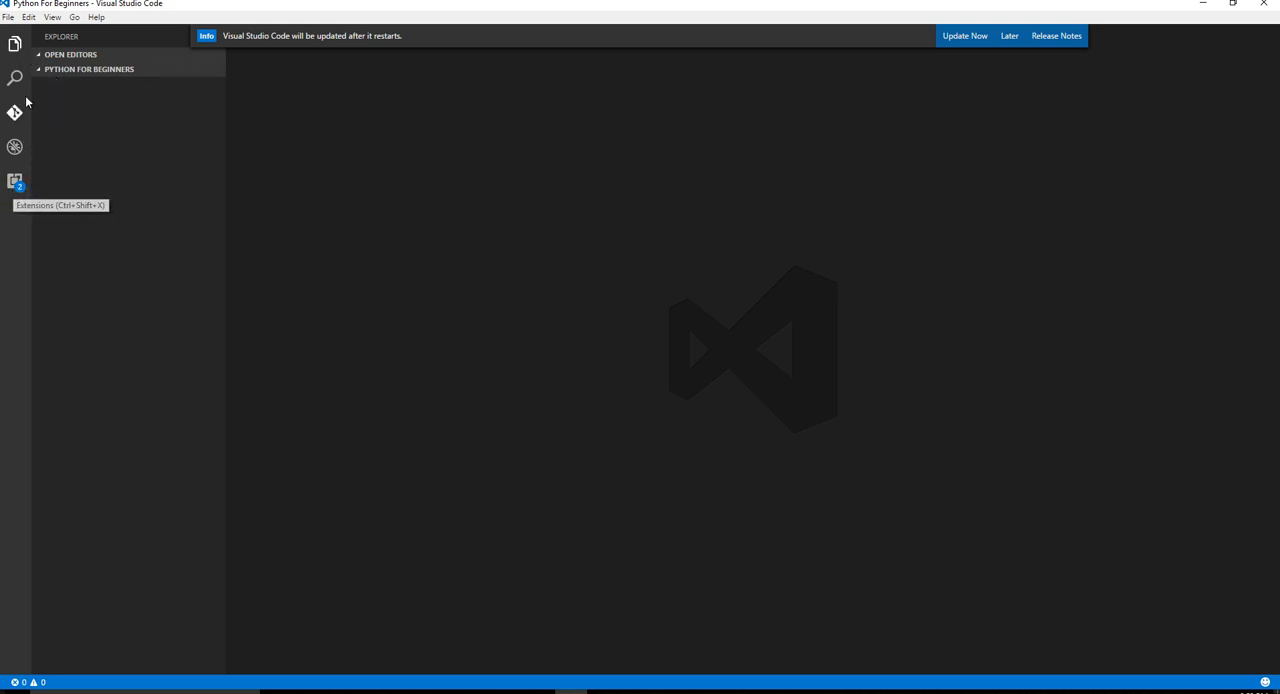
# Update the Python extension from the Extensions view and let VS Code restart.
pyautogui.click(15, 183)
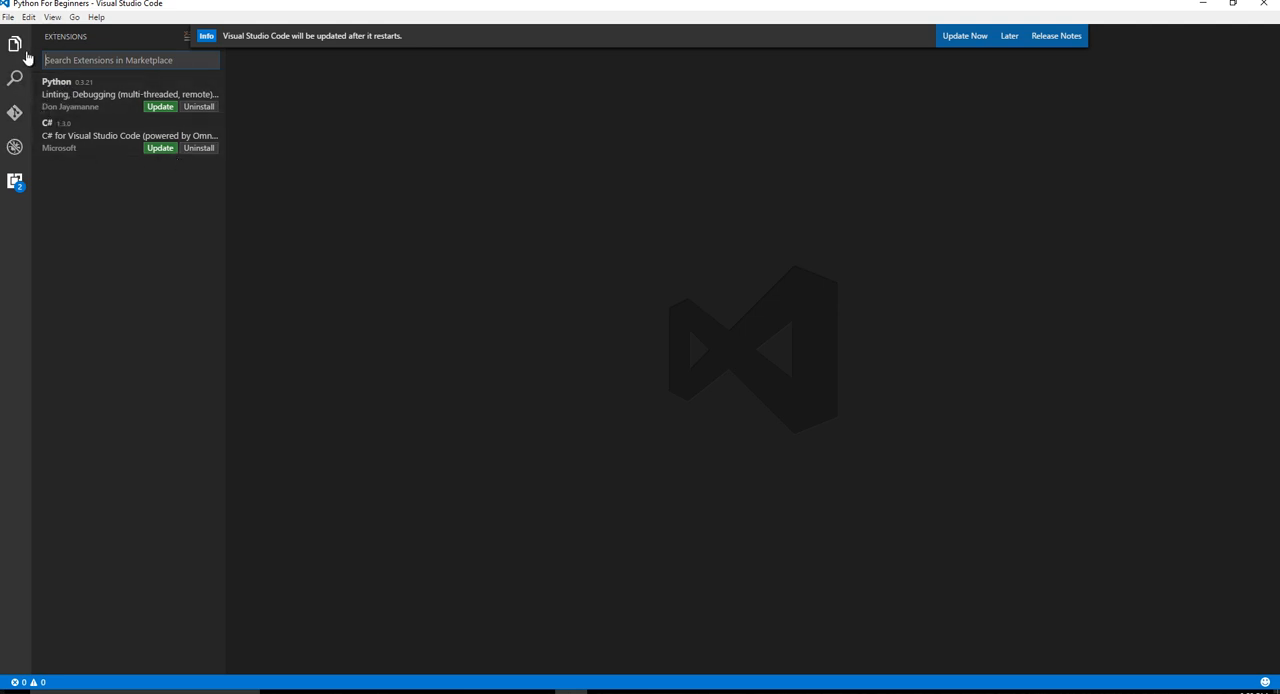
pyautogui.click(15, 180)
pyautogui.click(14, 182)
pyautogui.write('python')
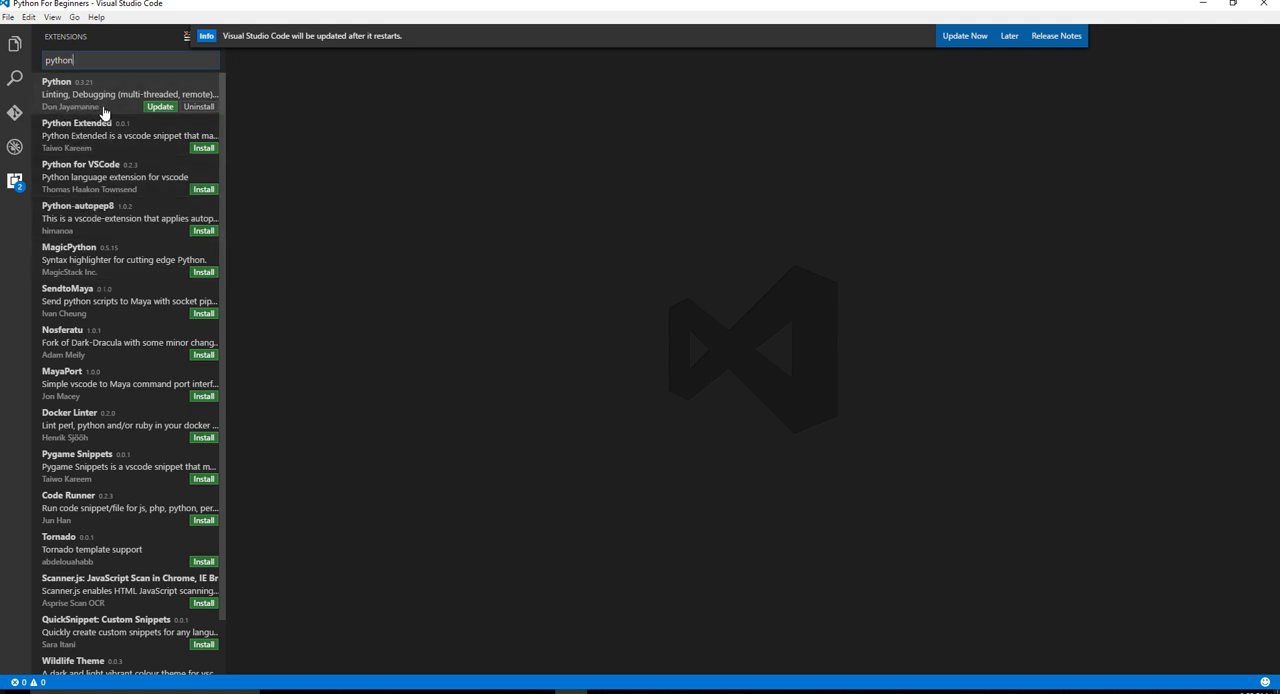
pyautogui.click(154, 107)
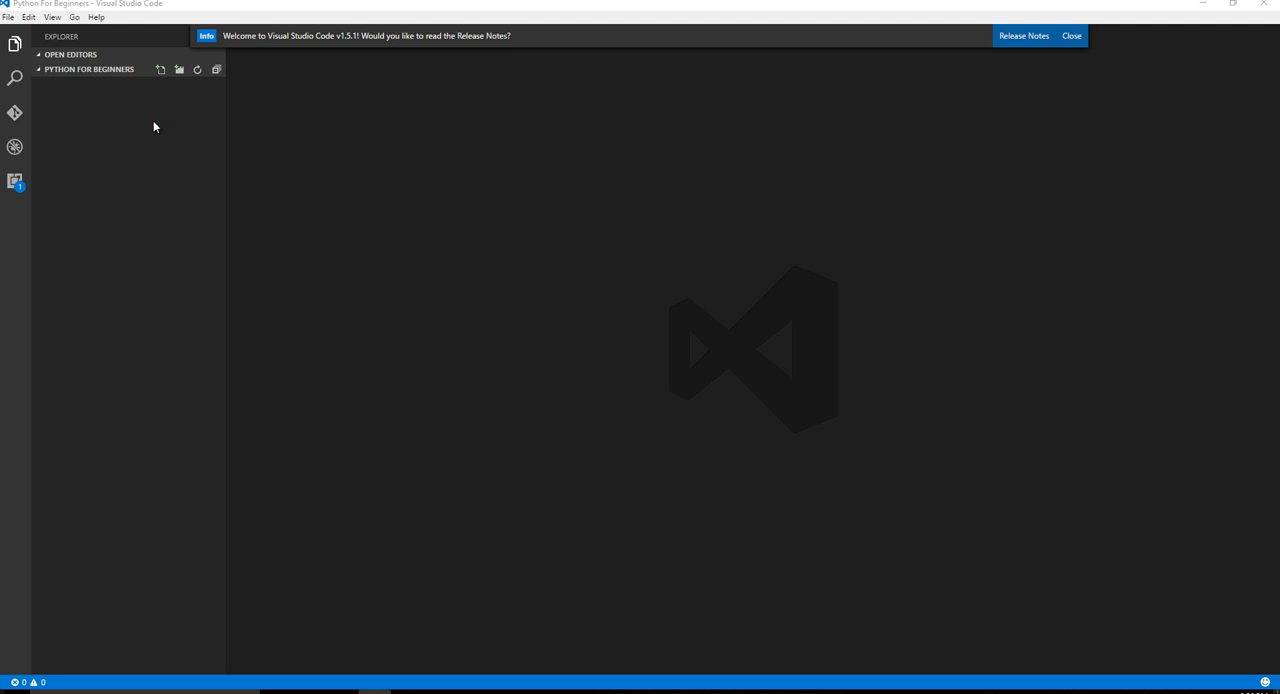
# Create firstFile.py containing print("hello world") and save it.
pyautogui.click(115, 120)
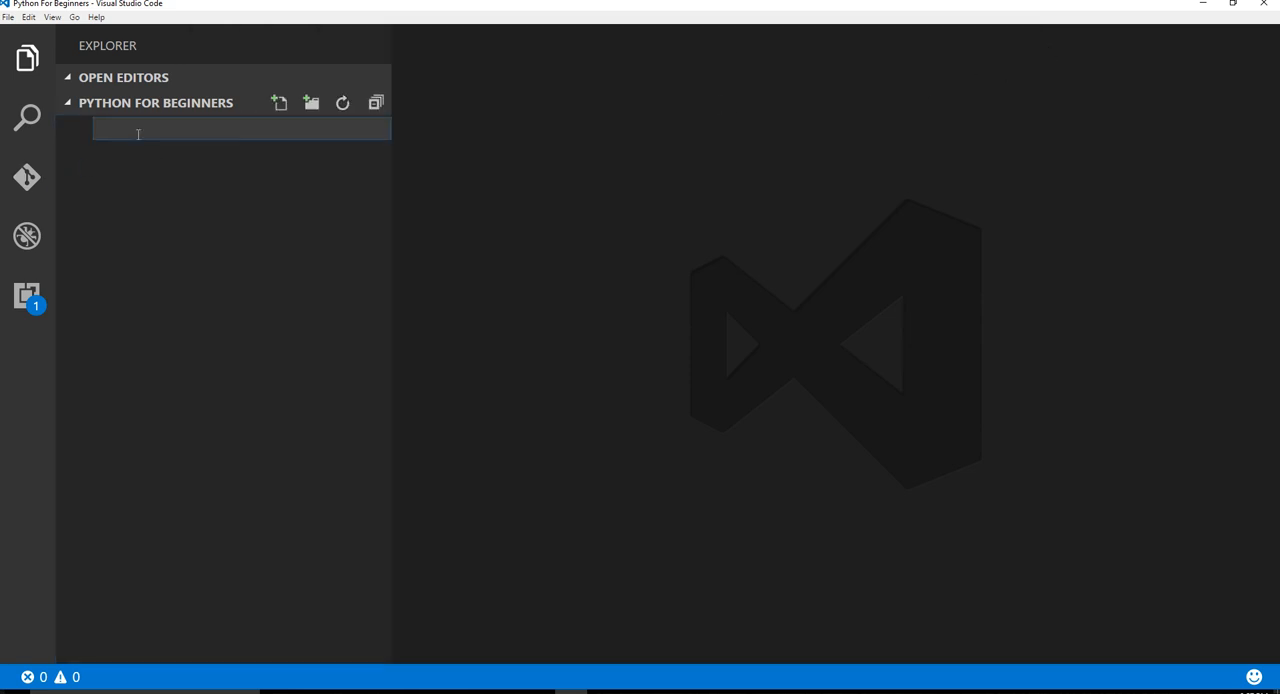
pyautogui.write('firstFile.py')
pyautogui.press('Return')
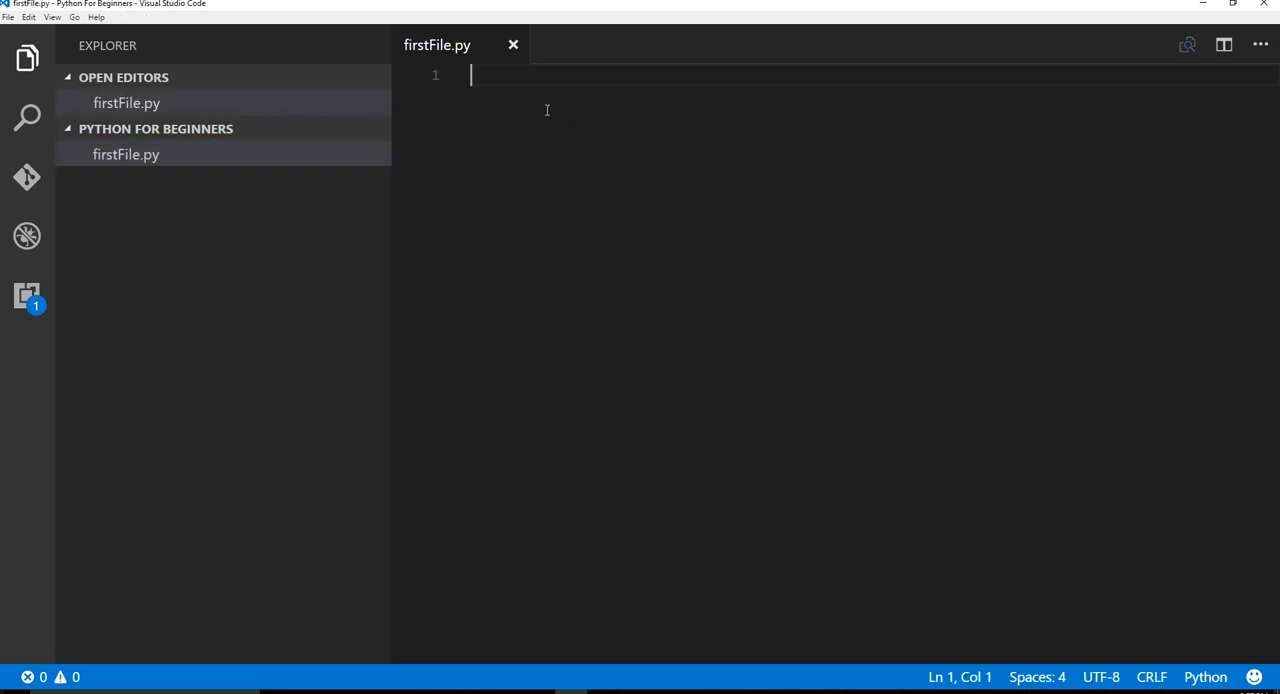
pyautogui.write('print')
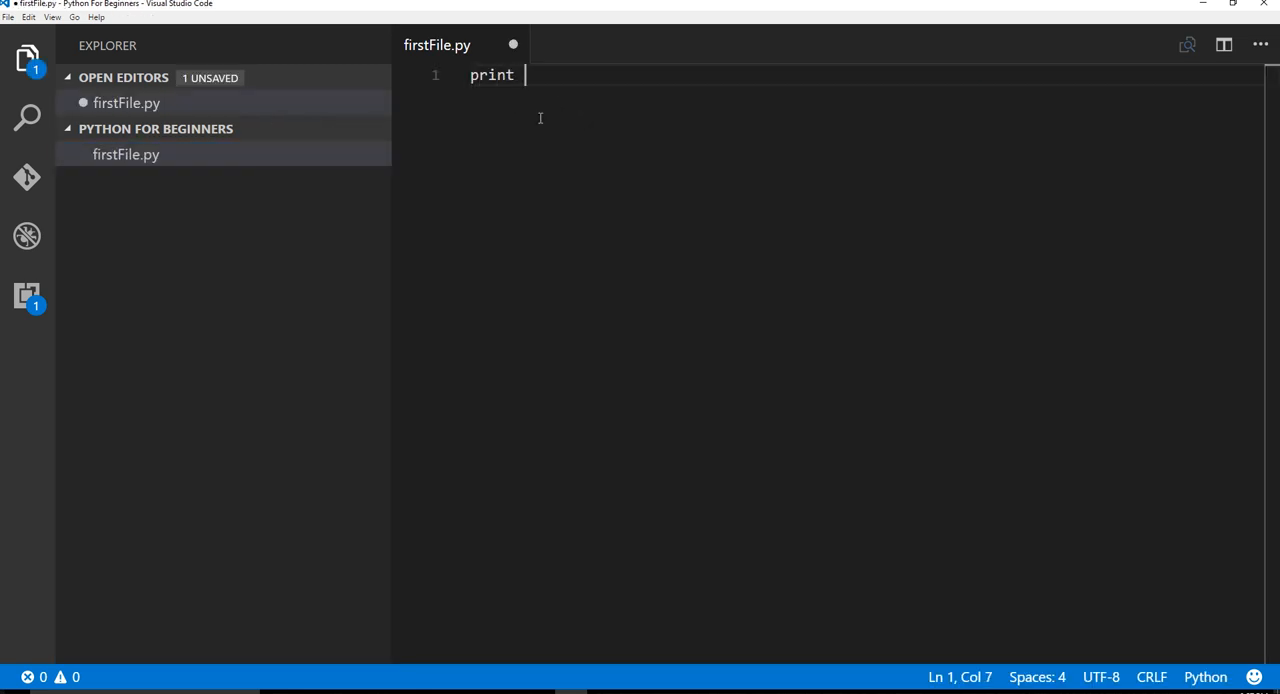
pyautogui.write('("hello world")')
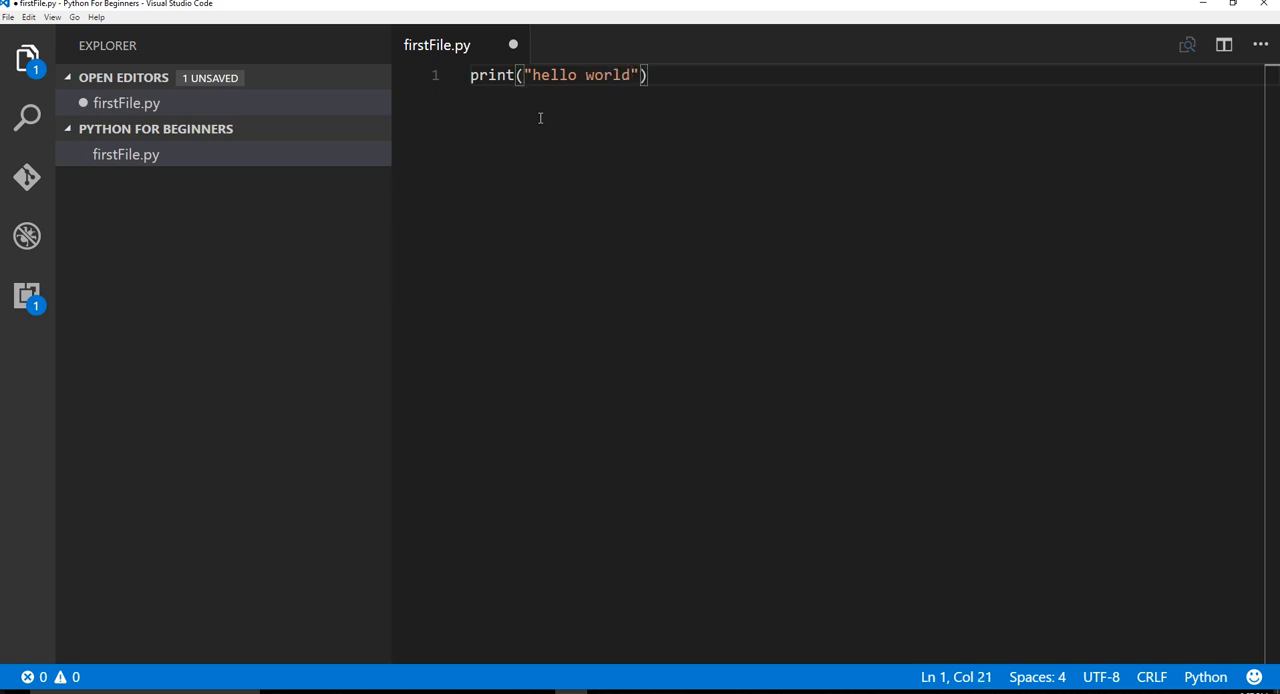
pyautogui.hotkey('ctrl', 's')
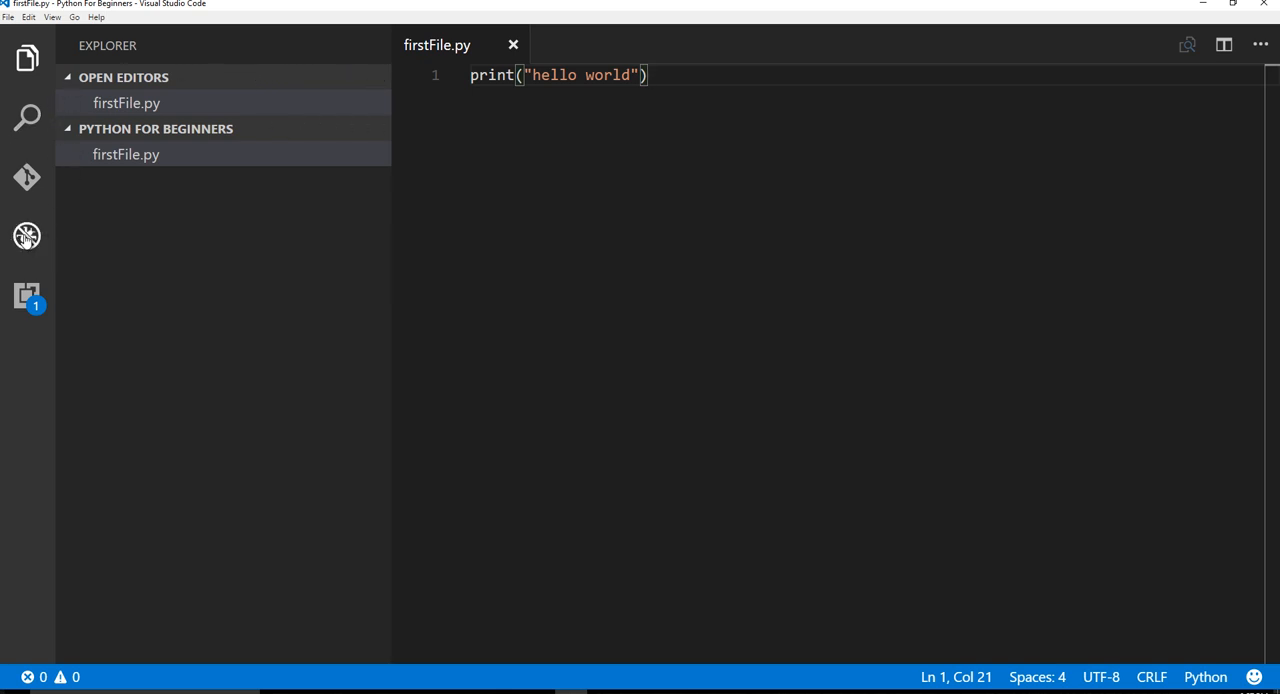
# Start debugging and pick Python, generating launch.json, then close the notice and the file.
pyautogui.click(28, 243)
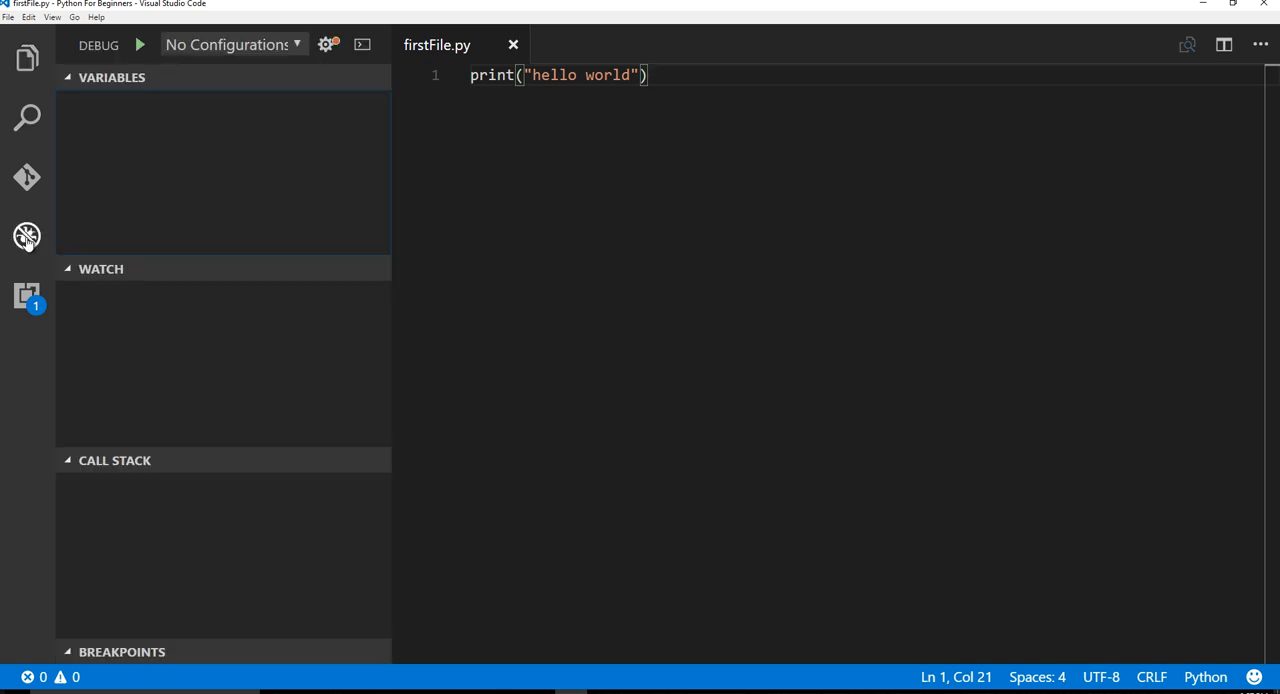
pyautogui.click(141, 47)
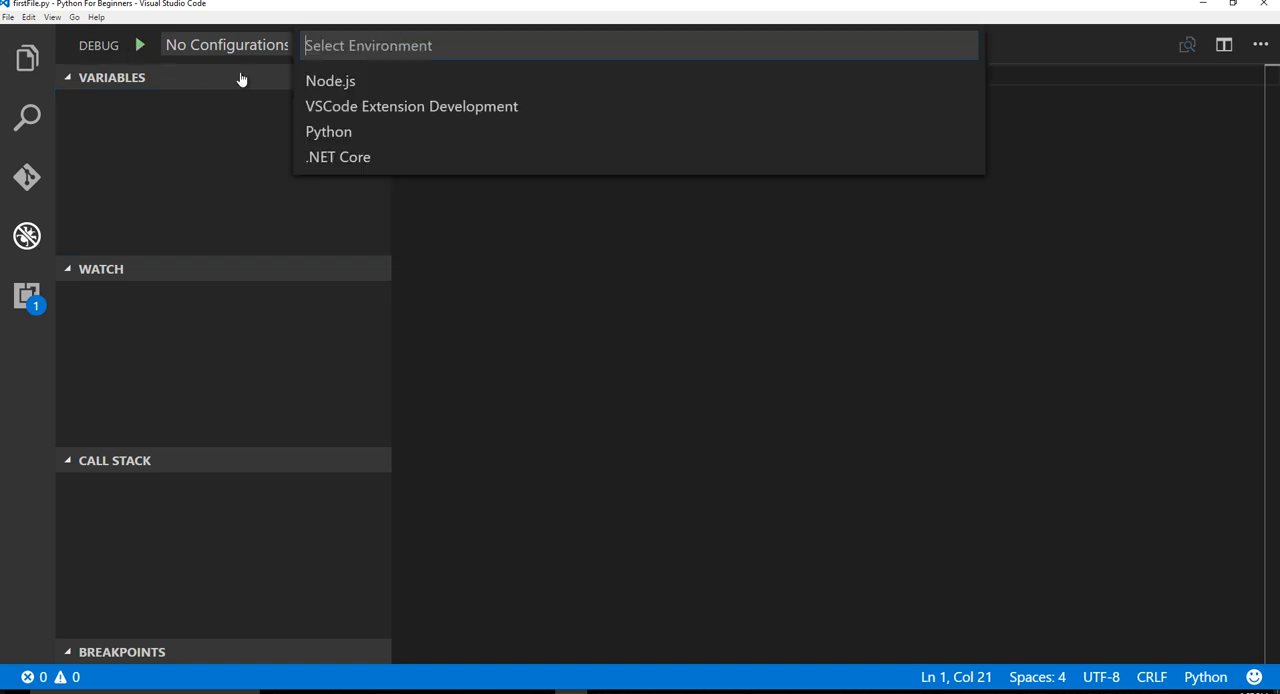
pyautogui.click(322, 133)
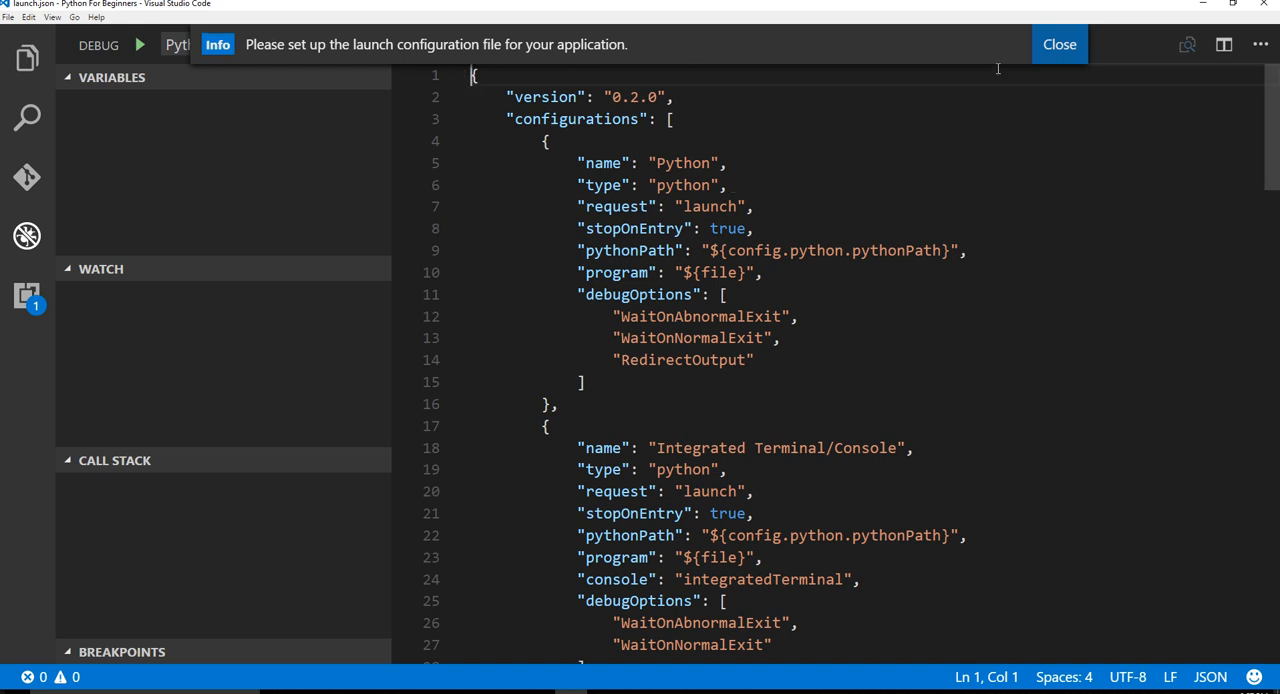
pyautogui.click(1059, 44)
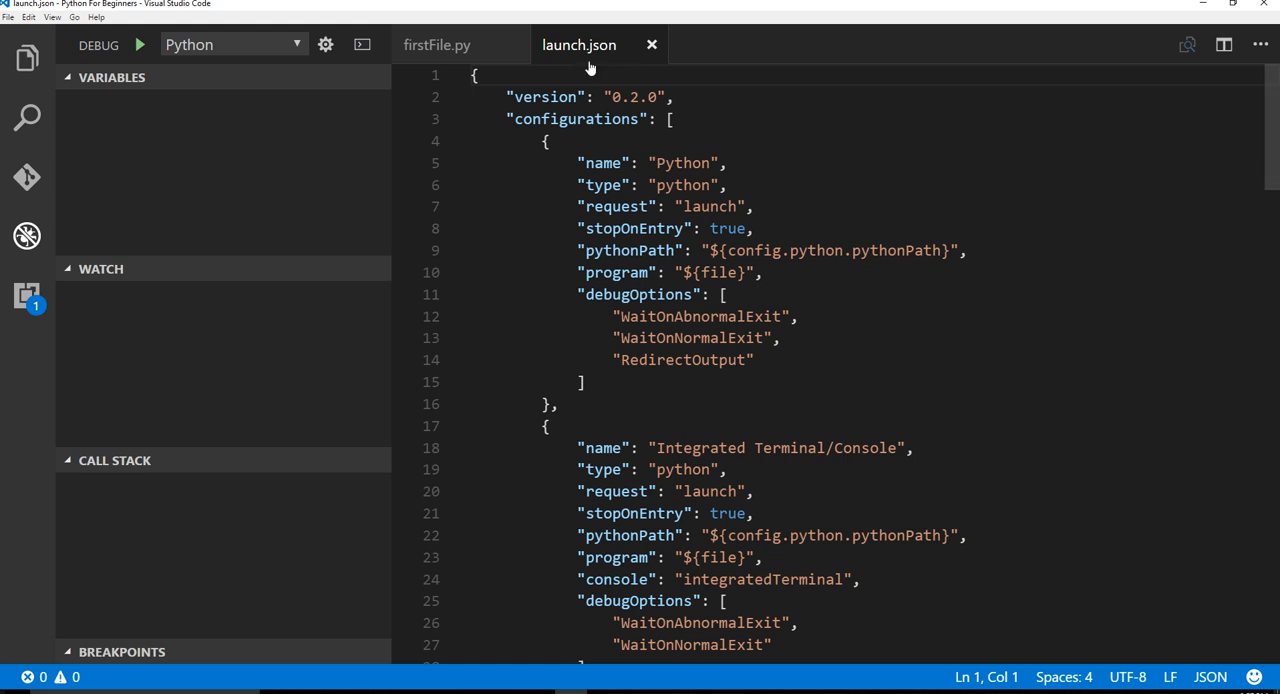
pyautogui.click(651, 46)
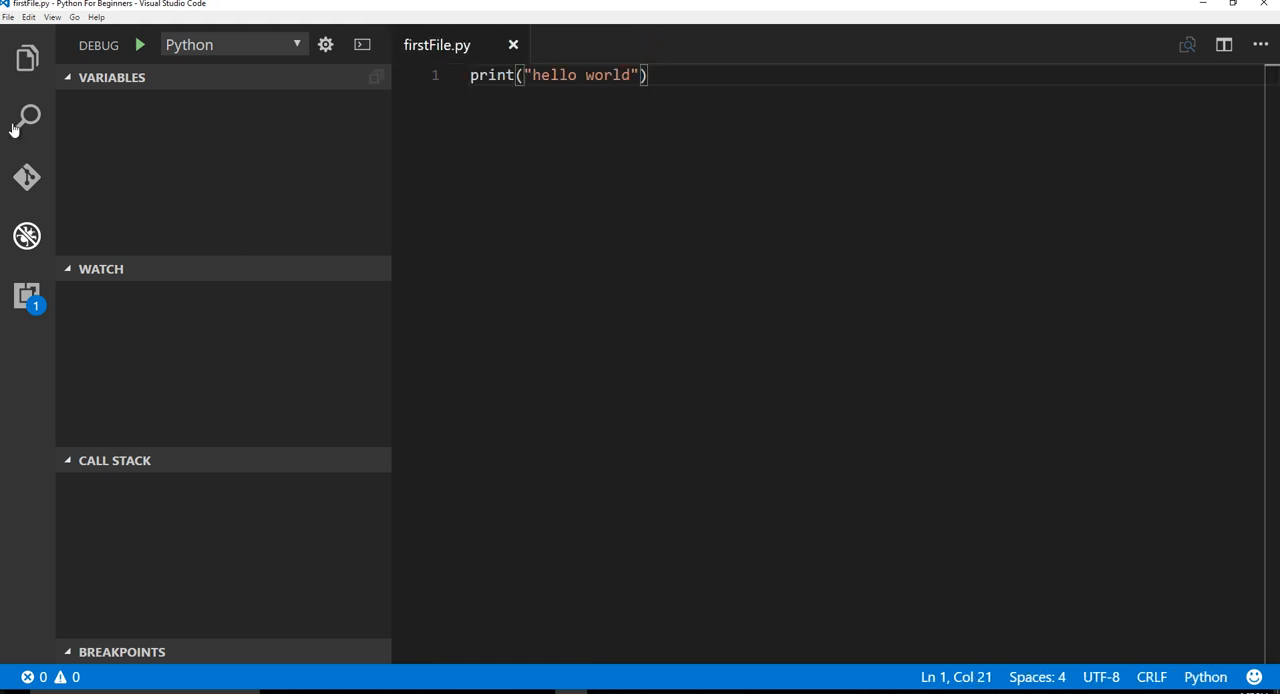
# Check the new .vscode folder in the Explorer, reselect firstFile.py and return to the Debug view.
pyautogui.click(27, 58)
pyautogui.click(27, 293)
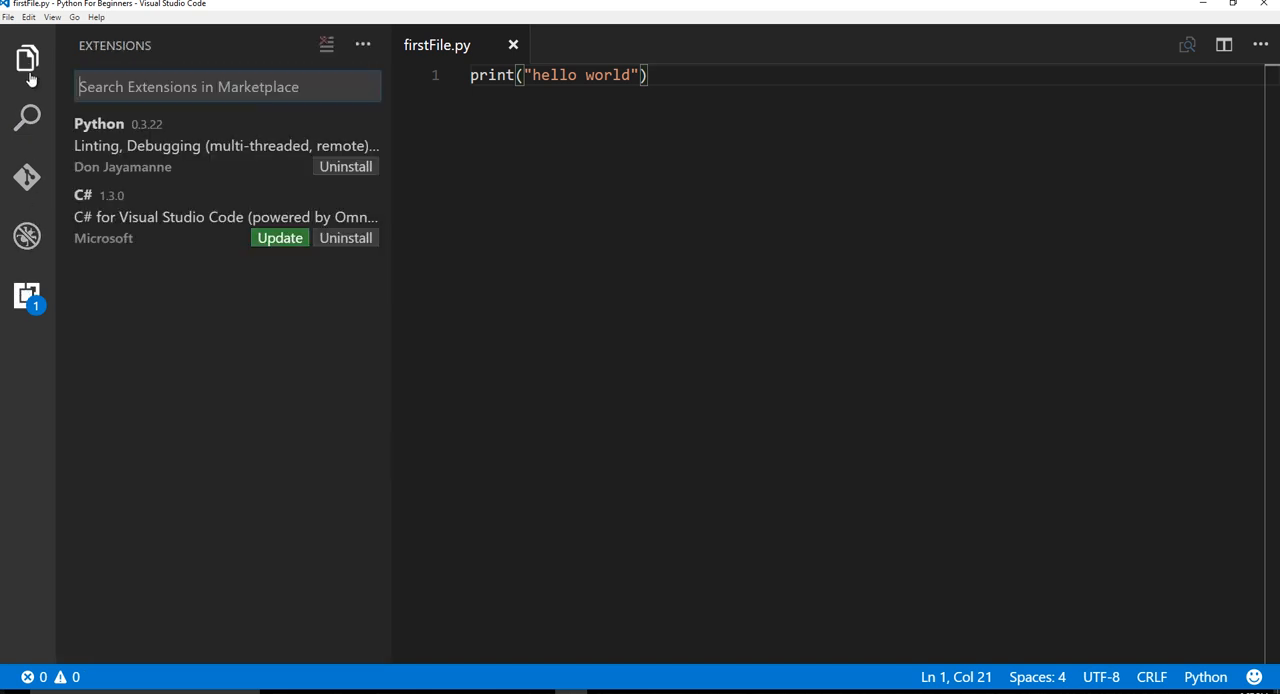
pyautogui.click(27, 58)
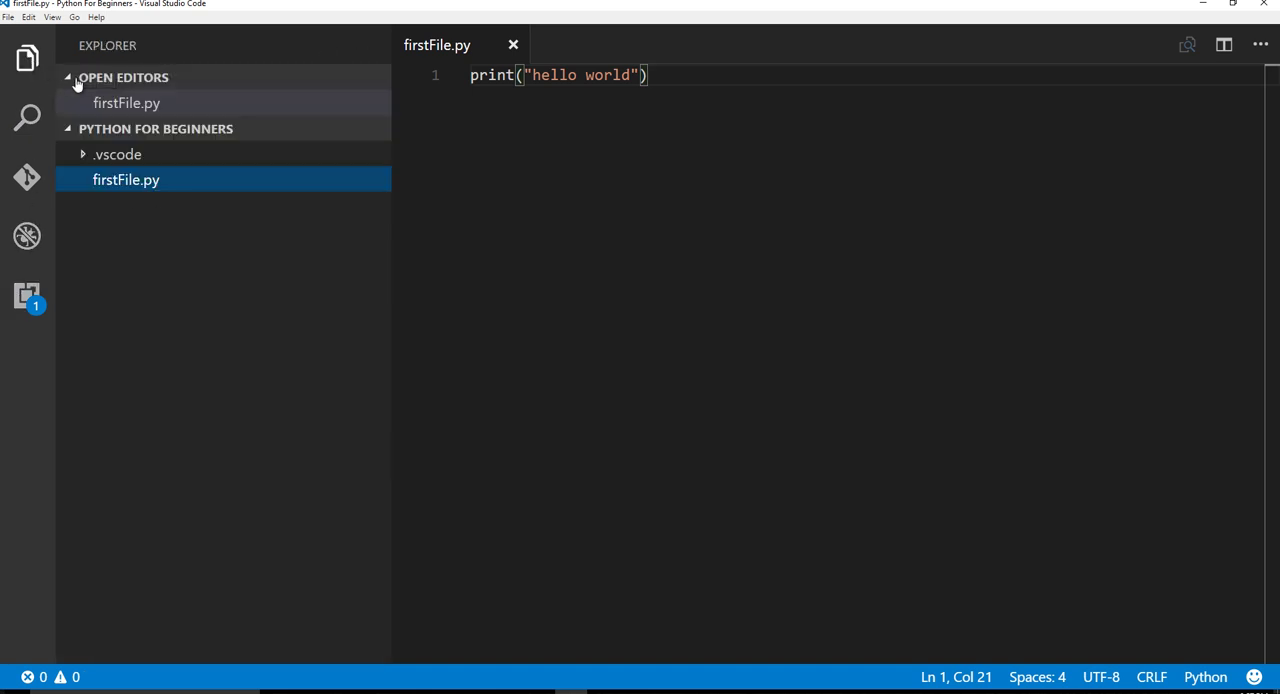
pyautogui.click(84, 156)
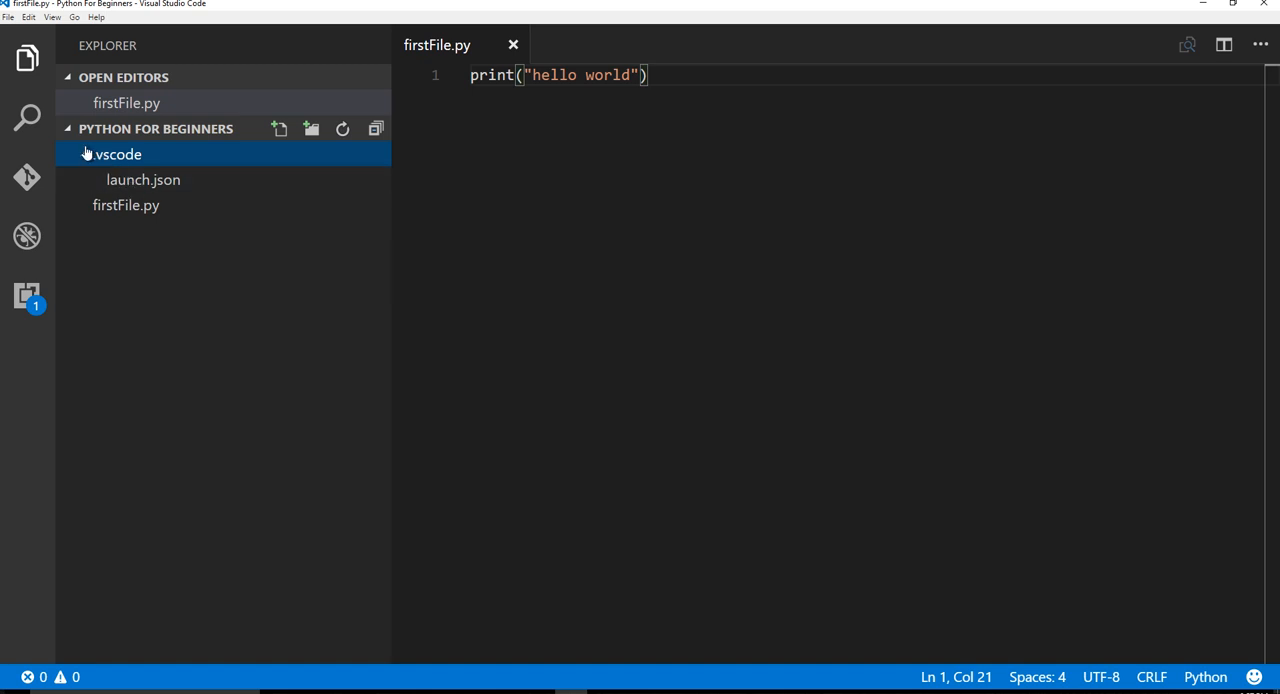
pyautogui.click(84, 156)
pyautogui.click(124, 190)
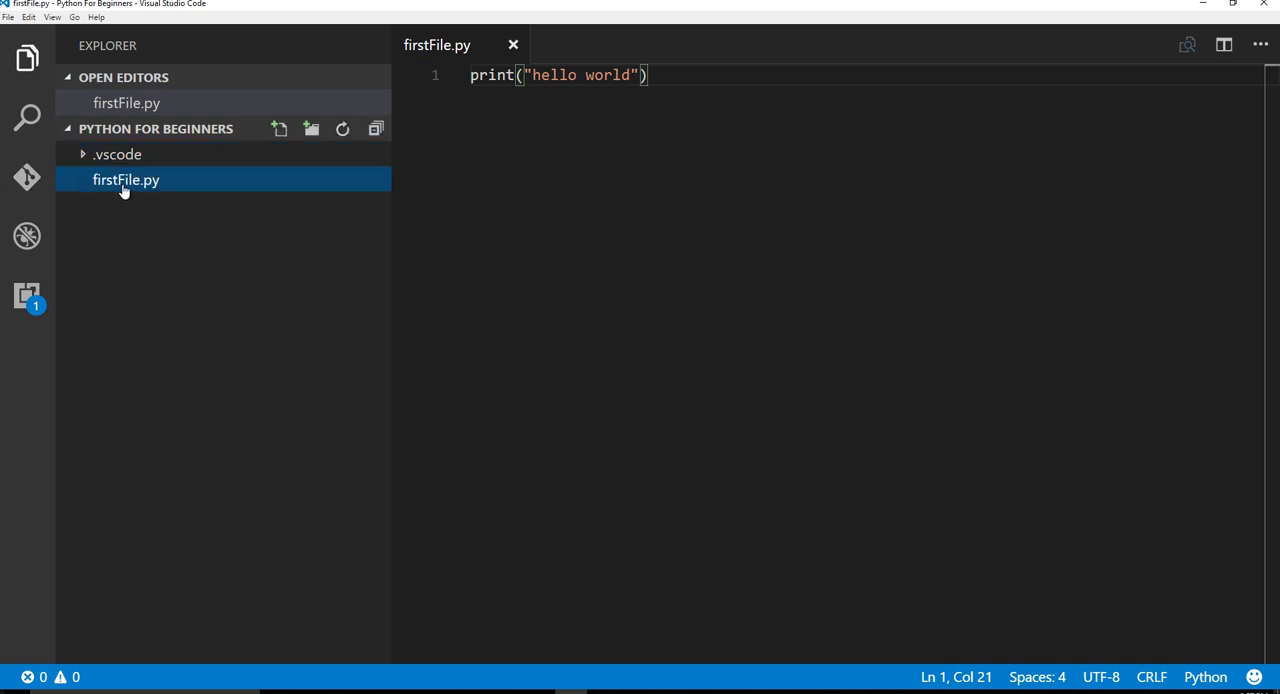
pyautogui.click(674, 76)
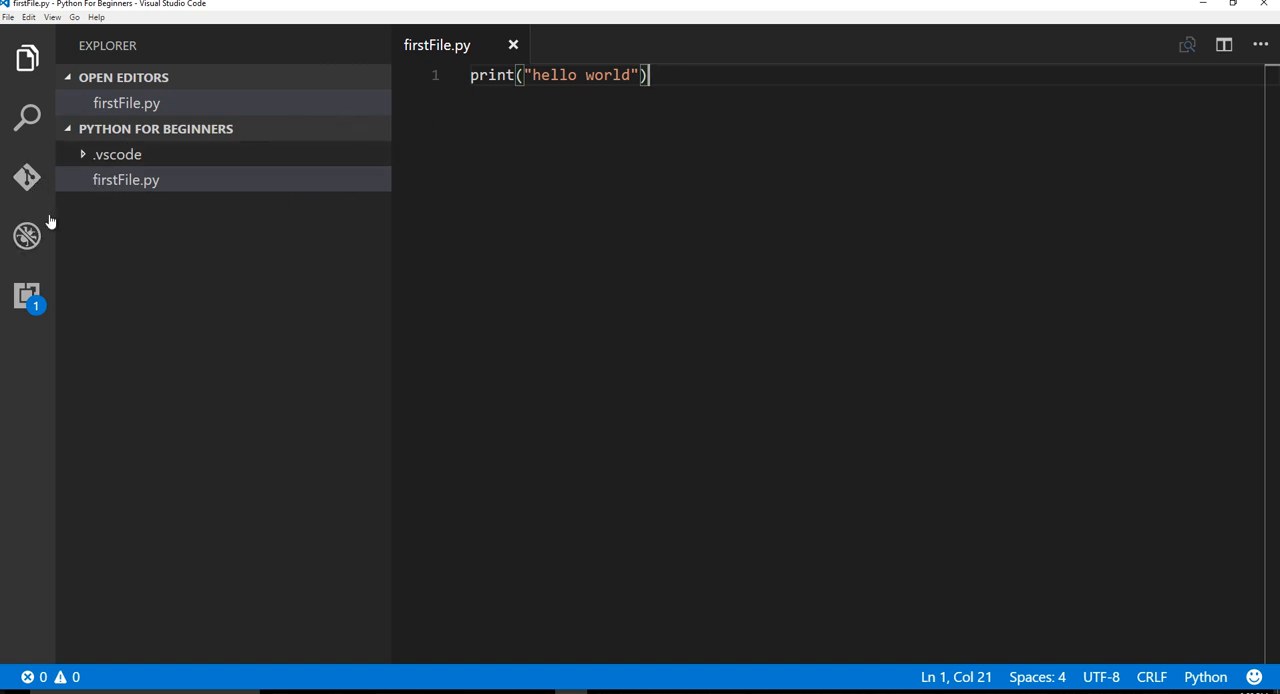
pyautogui.click(27, 235)
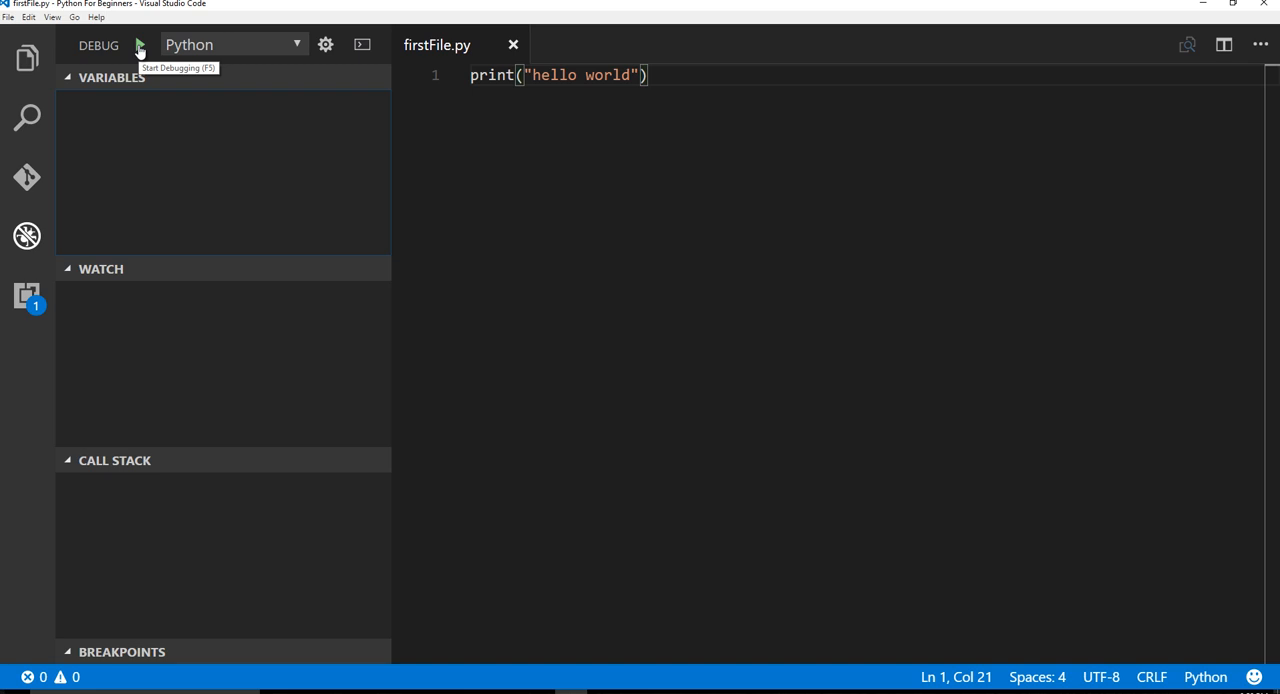
# Run firstFile.py under the debugger and continue past the entry pause, printing hello world.
pyautogui.click(139, 47)
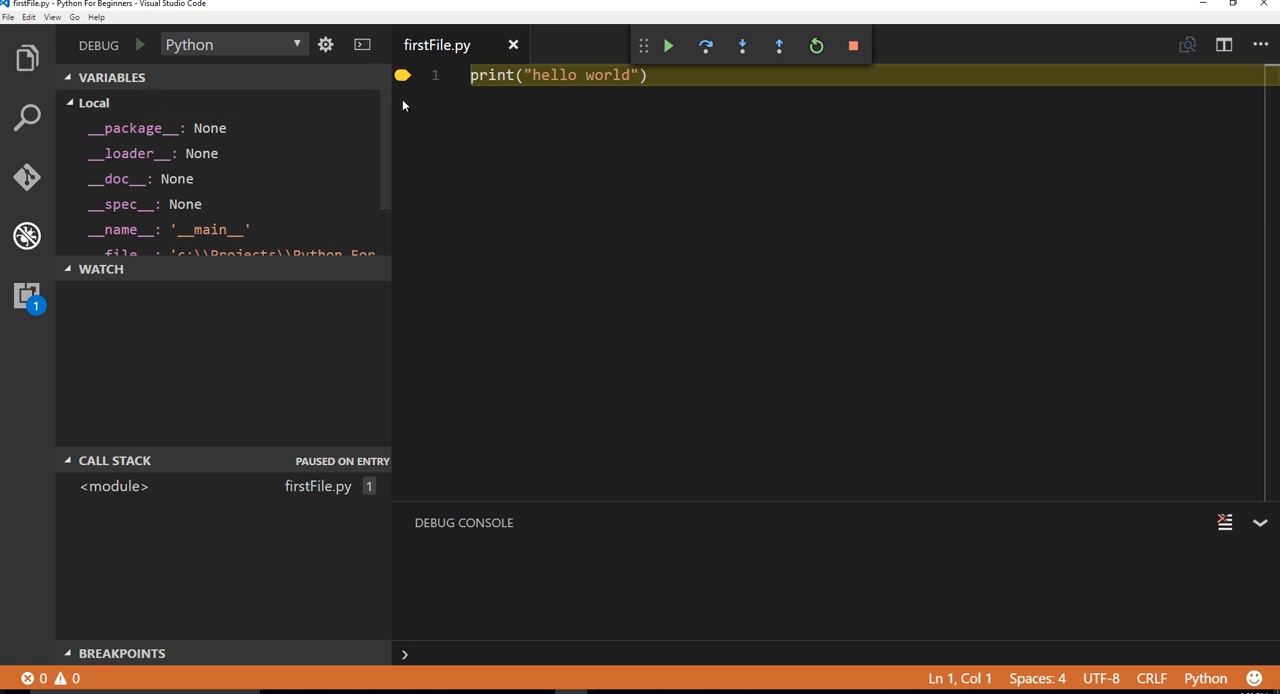
pyautogui.click(668, 46)
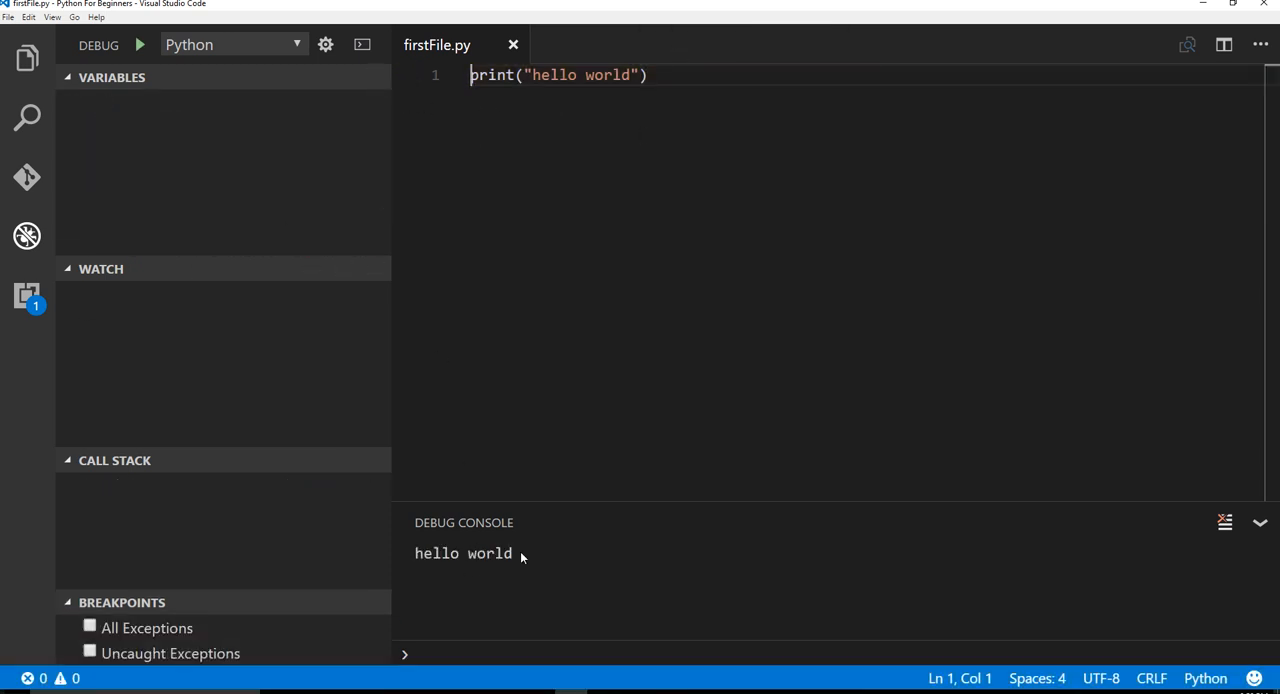
pyautogui.moveTo(418, 556); pyautogui.dragTo(414, 556)
pyautogui.click(512, 555)
pyautogui.moveTo(525, 548); pyautogui.dragTo(394, 540)
pyautogui.click(577, 226)
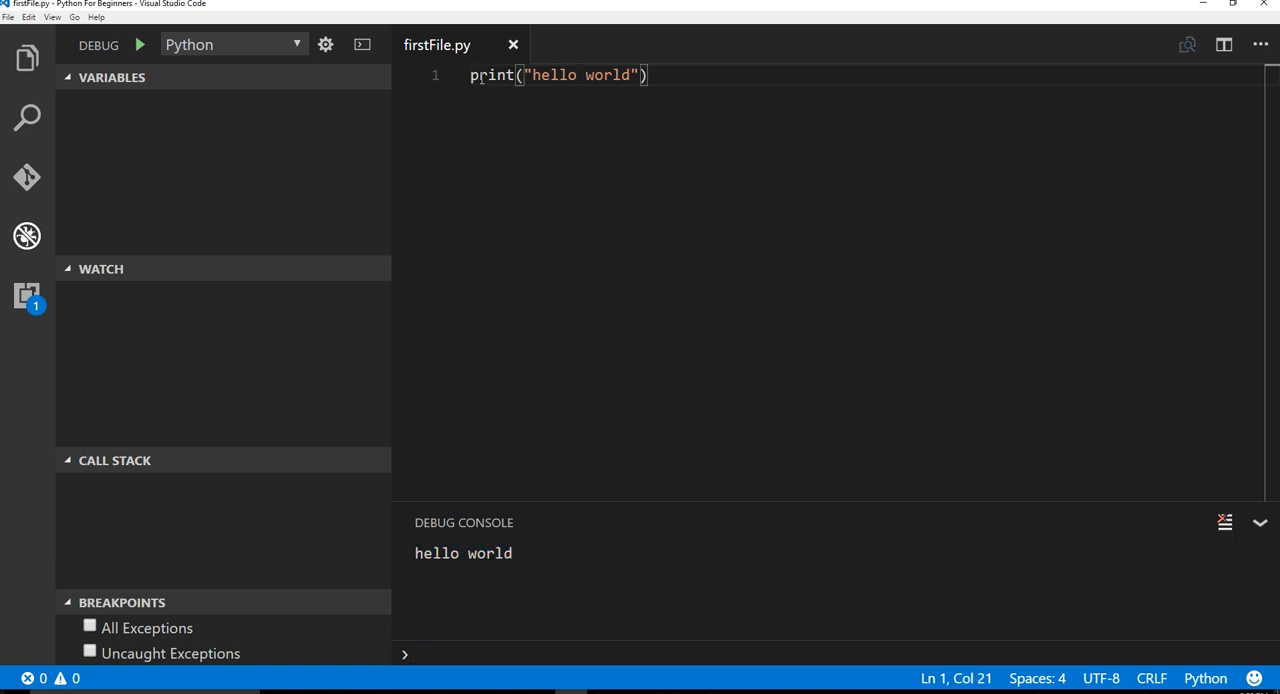
# Add the line x = "this is a variable" above the print statement and save.
pyautogui.press('Return')
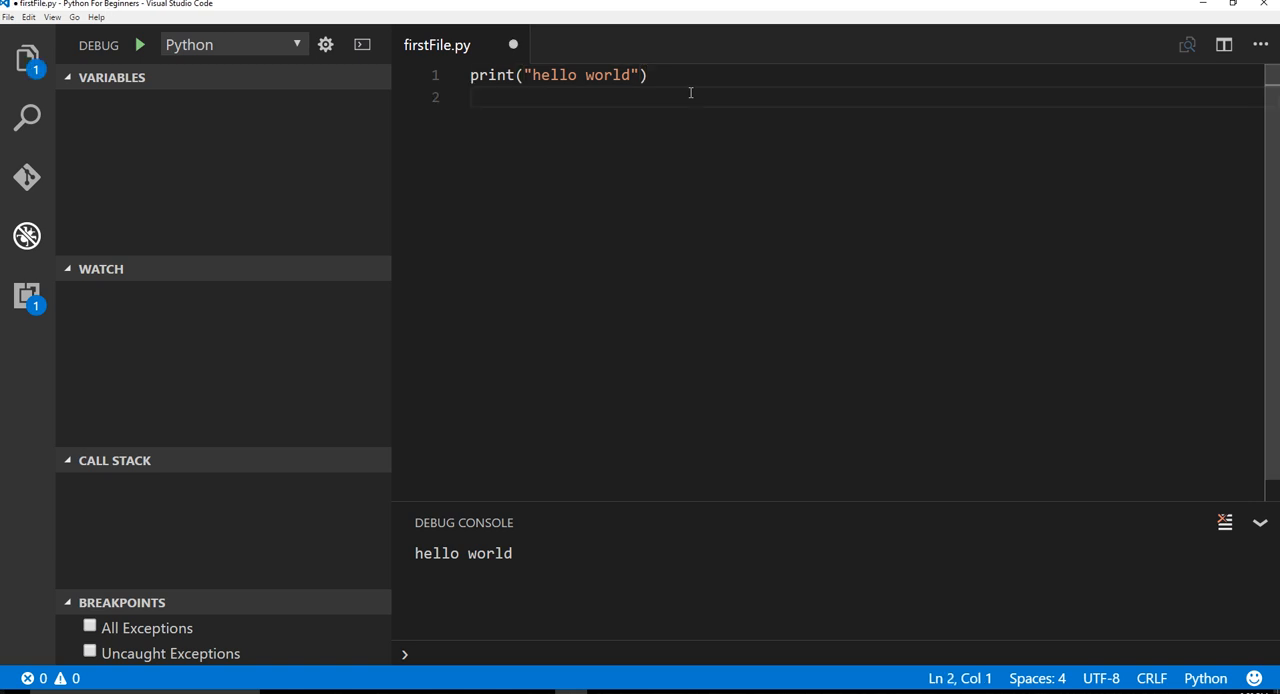
pyautogui.write('pritn')
pyautogui.press('BackSpace')
pyautogui.press('BackSpace')
pyautogui.press('BackSpace')
pyautogui.press('BackSpace')
pyautogui.press('BackSpace')
pyautogui.press('Up')
pyautogui.press('Return')
pyautogui.press('Up')
pyautogui.press('Return')
pyautogui.press('Return')
pyautogui.press('Up')
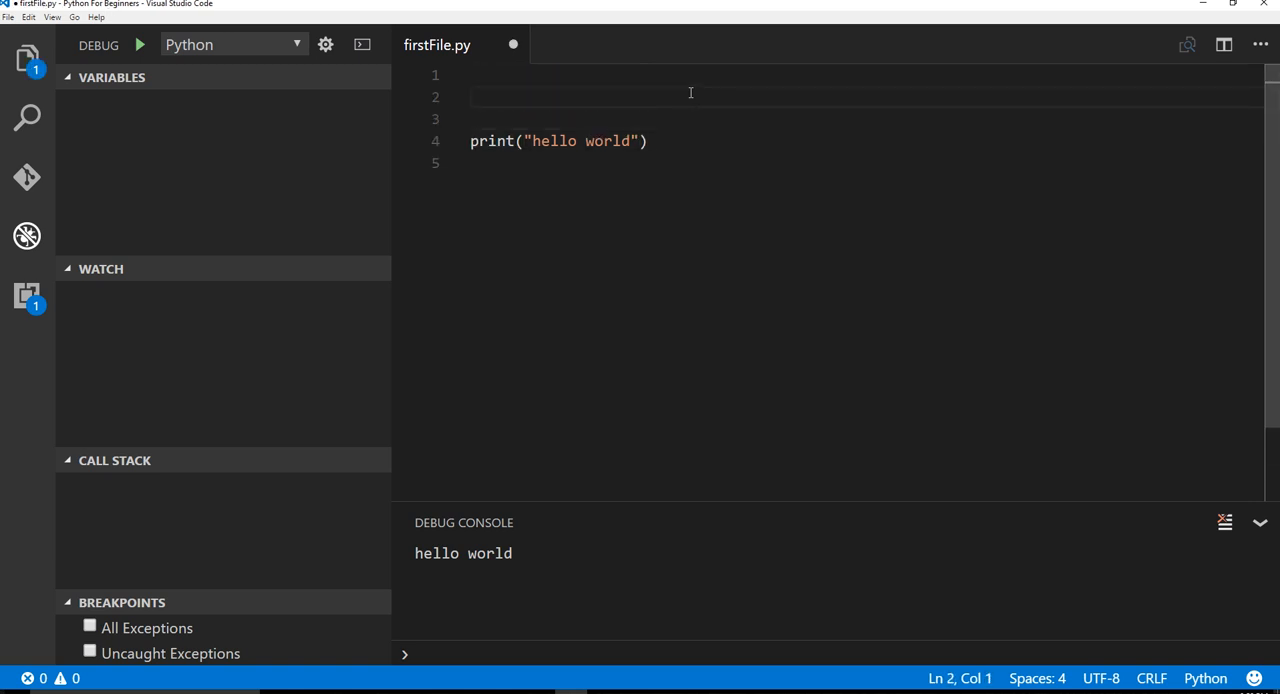
pyautogui.write('x = "this is a variable"')
pyautogui.hotkey('ctrl', 's')
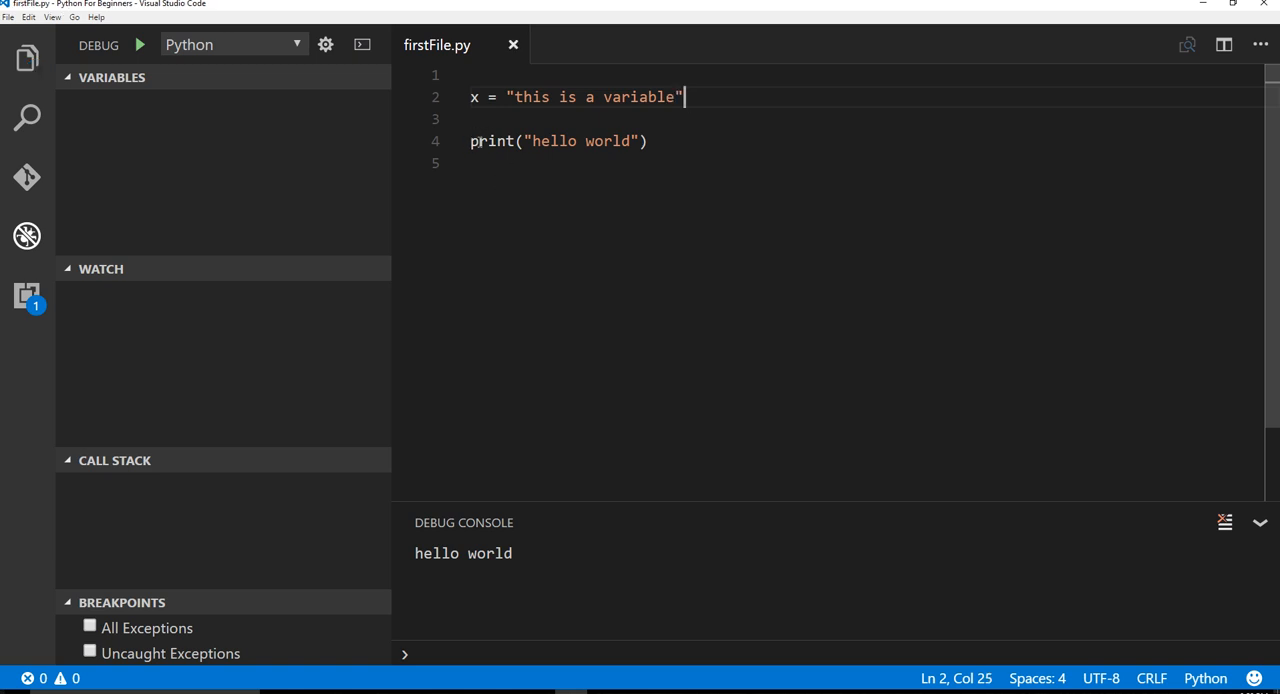
# Replace "hello world" inside print() with x and save firstFile.py.
pyautogui.moveTo(632, 141); pyautogui.dragTo(524, 141)
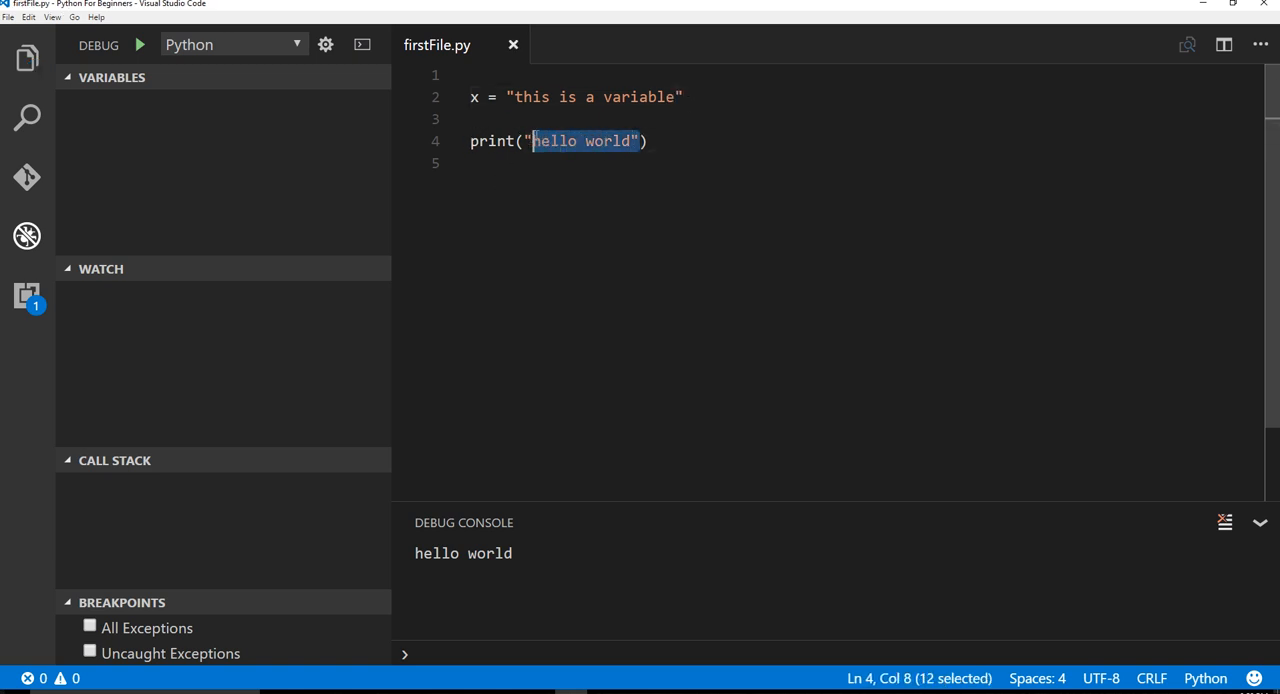
pyautogui.press('BackSpace')
pyautogui.write('x')
pyautogui.click(530, 124)
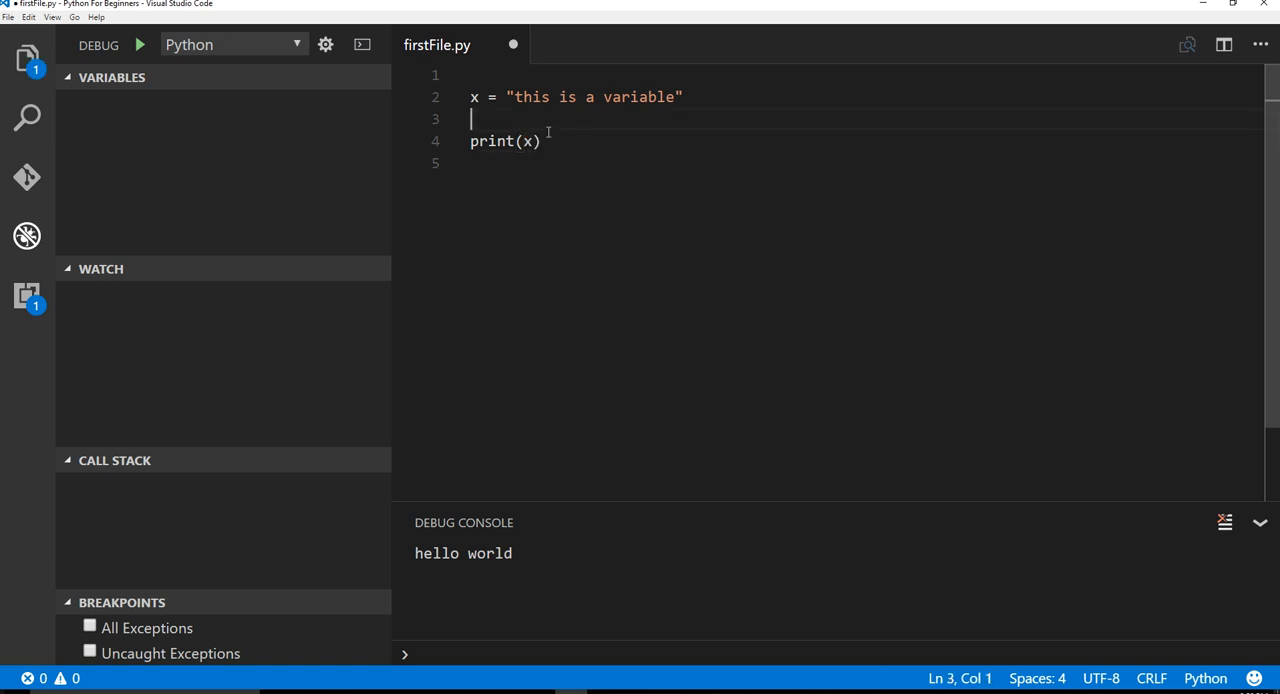
pyautogui.hotkey('ctrl', 's')
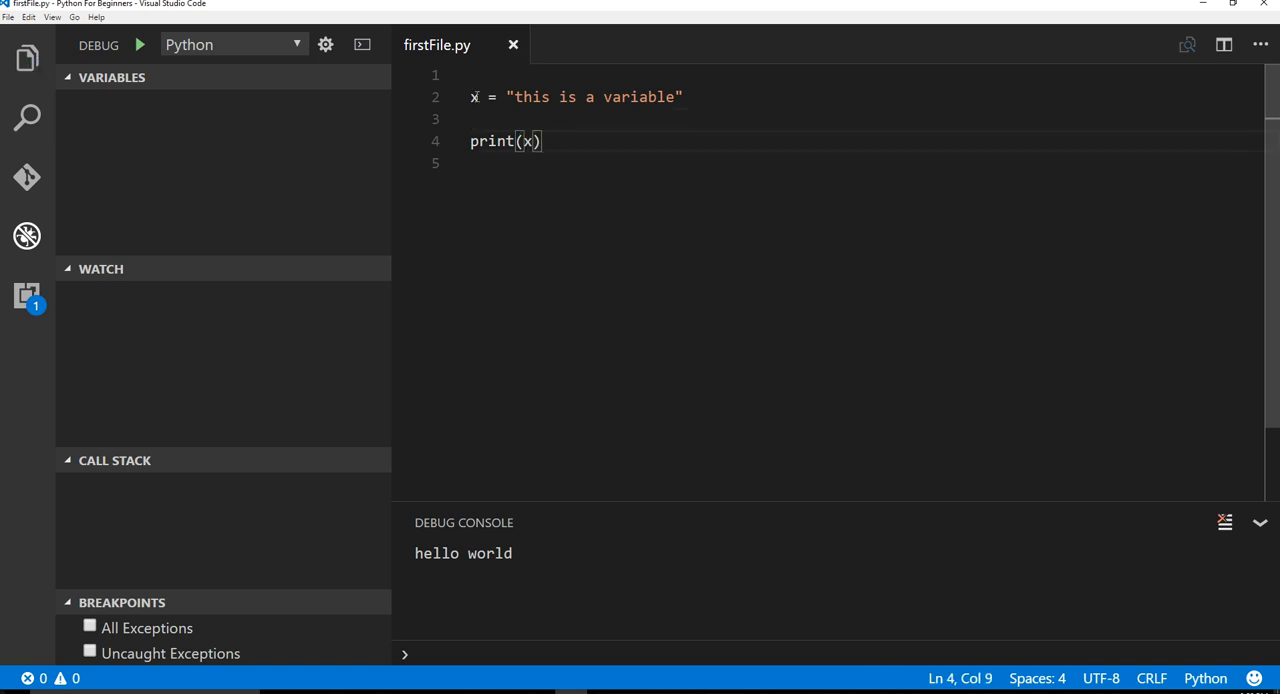
pyautogui.click(666, 116)
pyautogui.moveTo(675, 97); pyautogui.dragTo(524, 97)
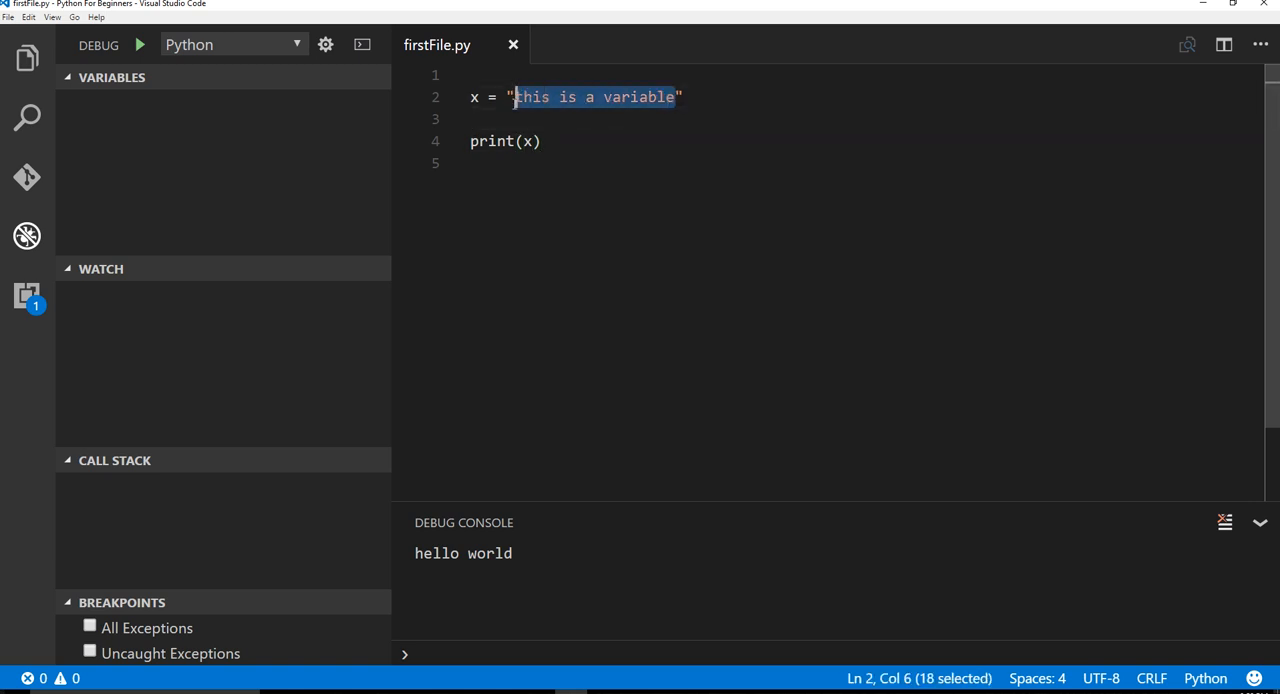
pyautogui.click(540, 163)
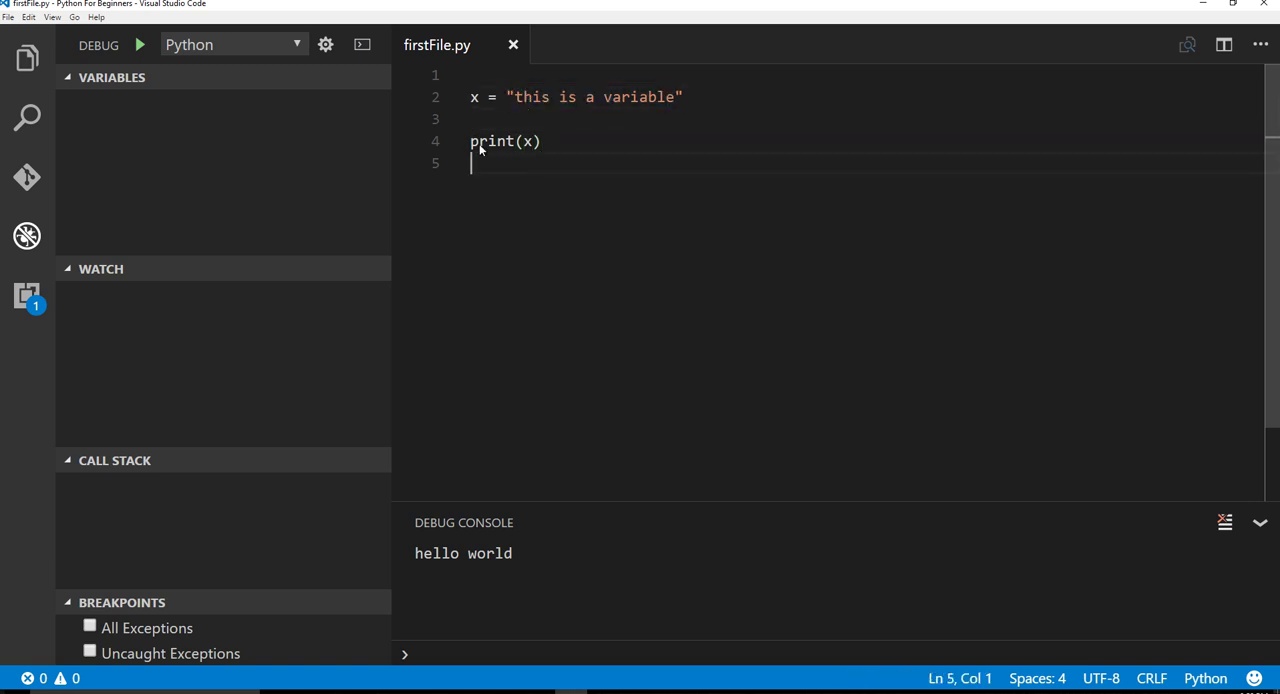
# Break on the print(x) line, run to it with F5 and Step Over, and view x in Variables.
pyautogui.click(402, 143)
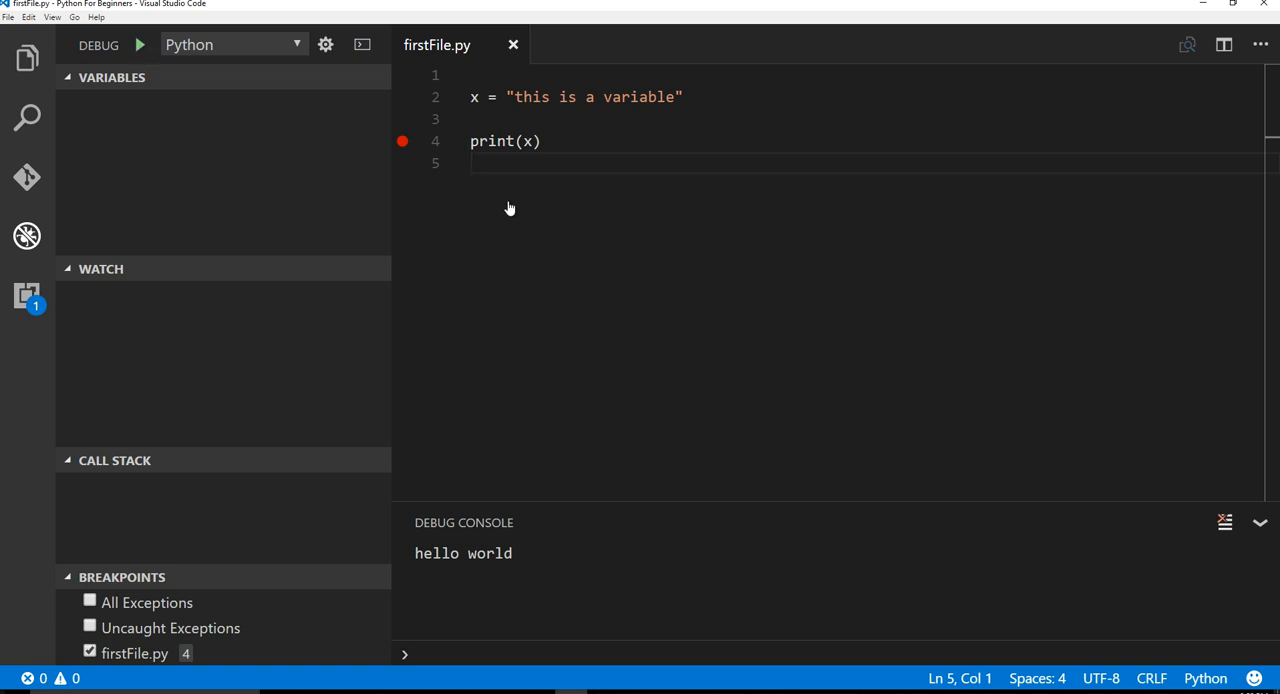
pyautogui.press('F5')
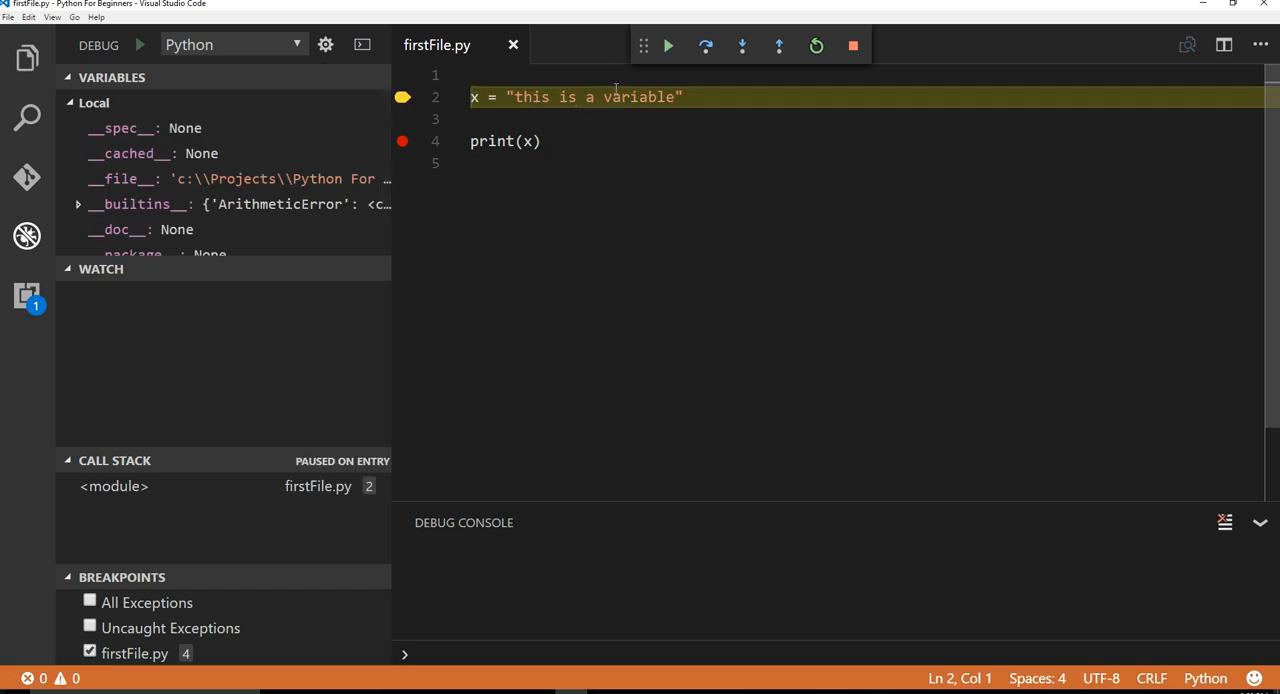
pyautogui.click(706, 47)
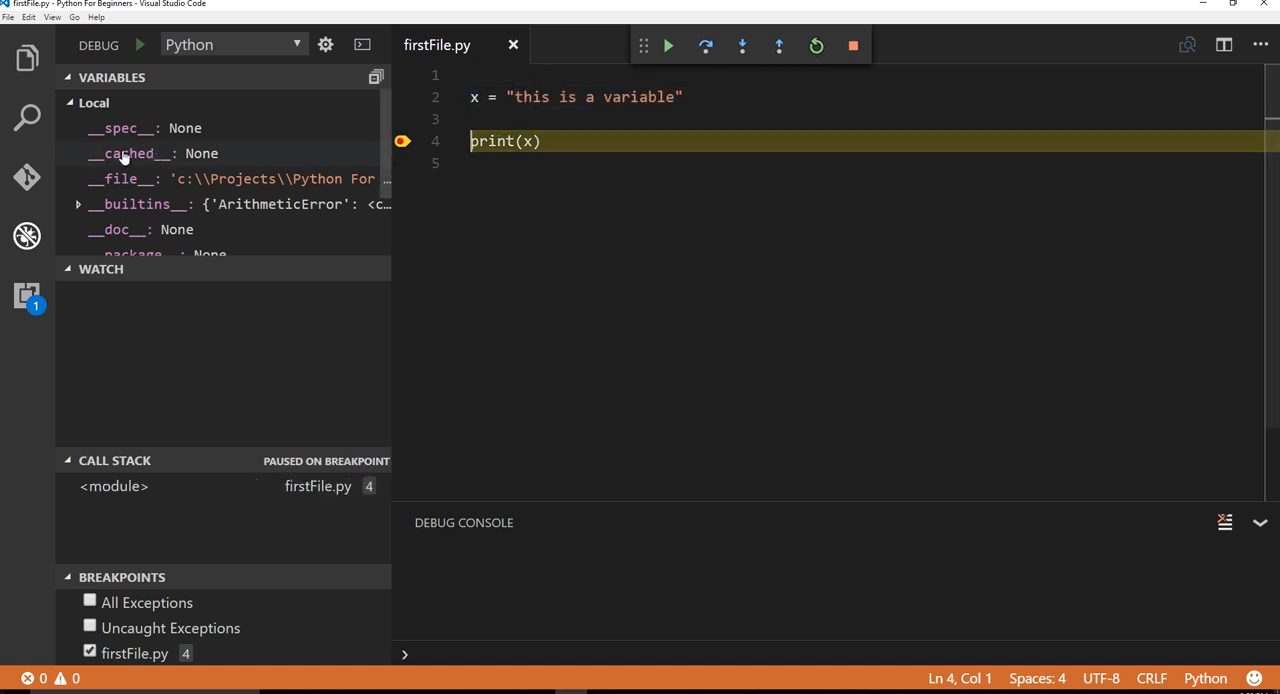
pyautogui.scroll(-1, 157, 160)
pyautogui.scroll(1, 114, 128)
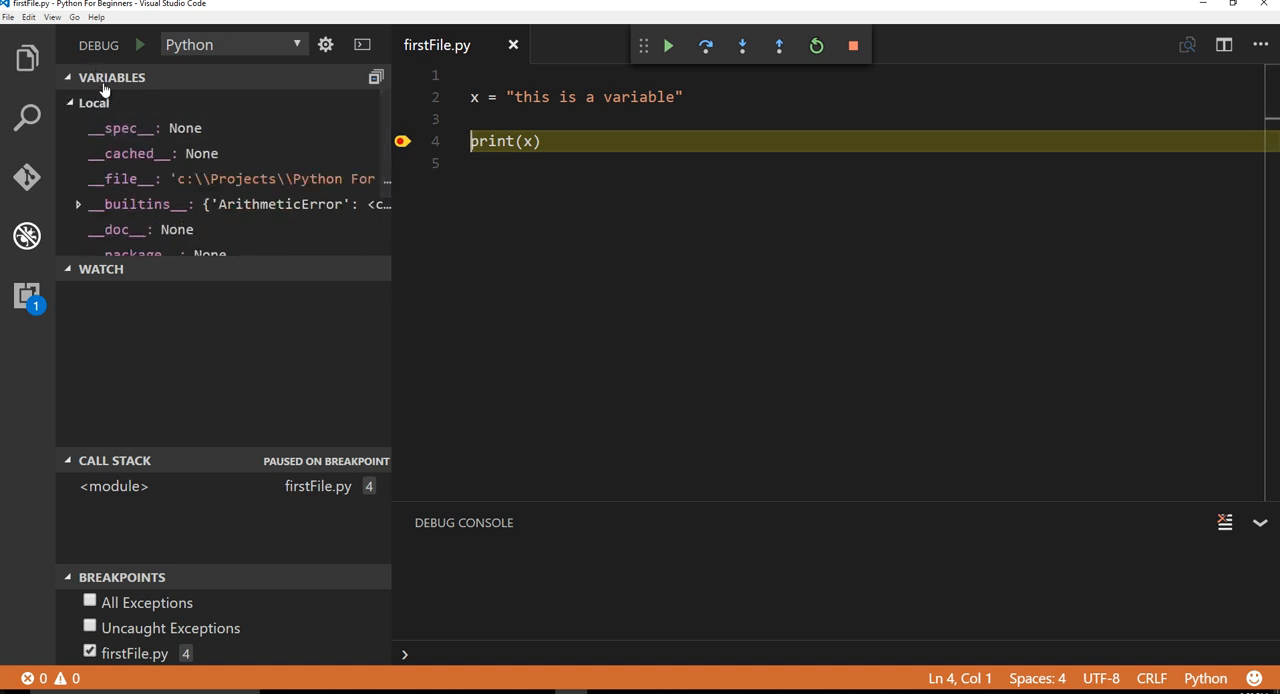
pyautogui.moveTo(182, 268); pyautogui.dragTo(182, 320)
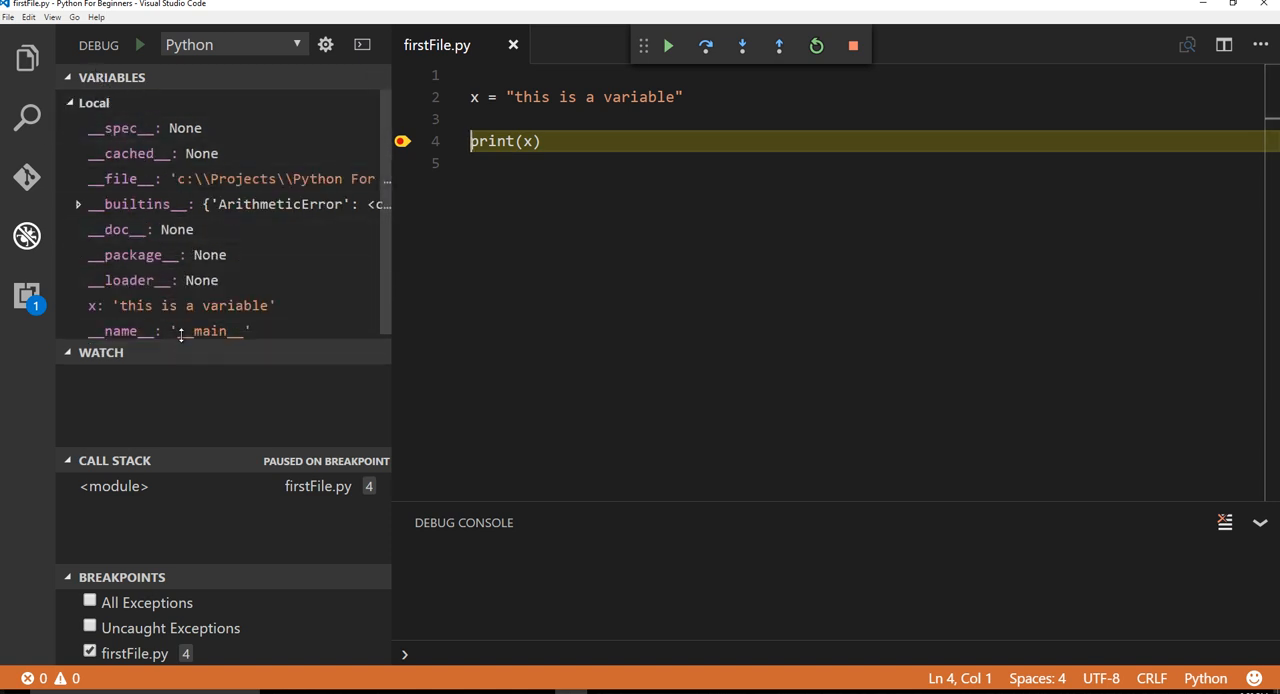
pyautogui.scroll(-1, 228, 180)
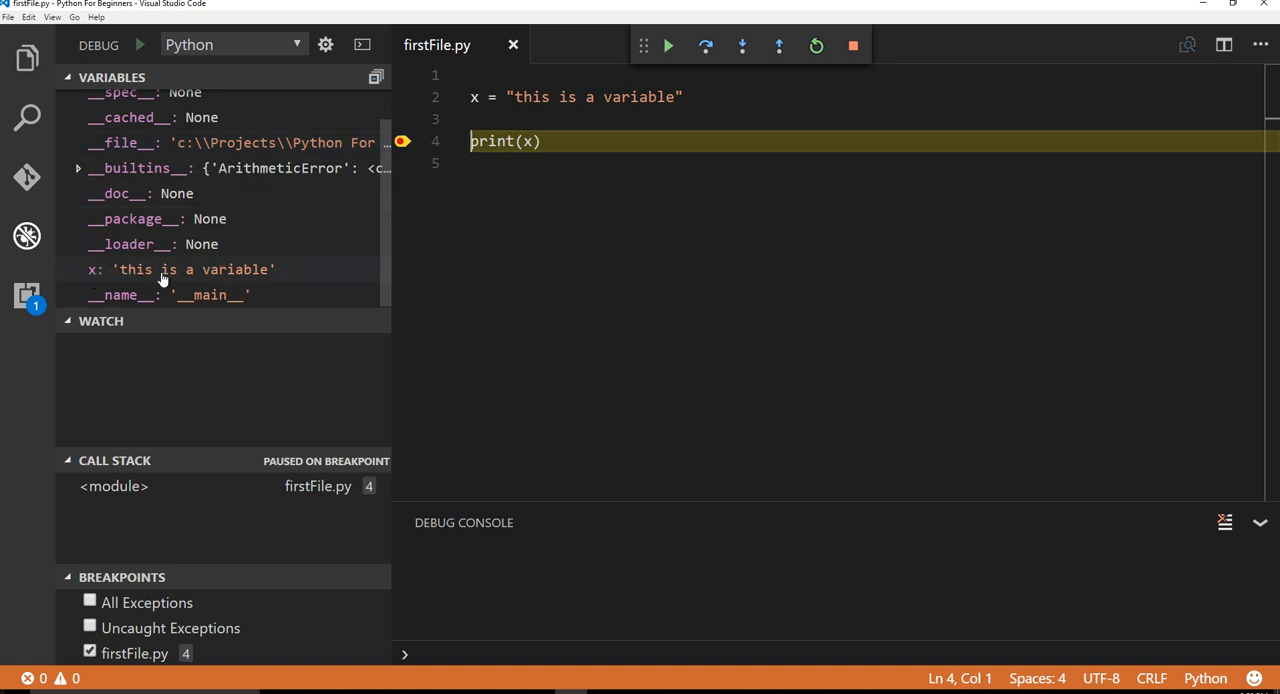
pyautogui.scroll(1, 242, 256)
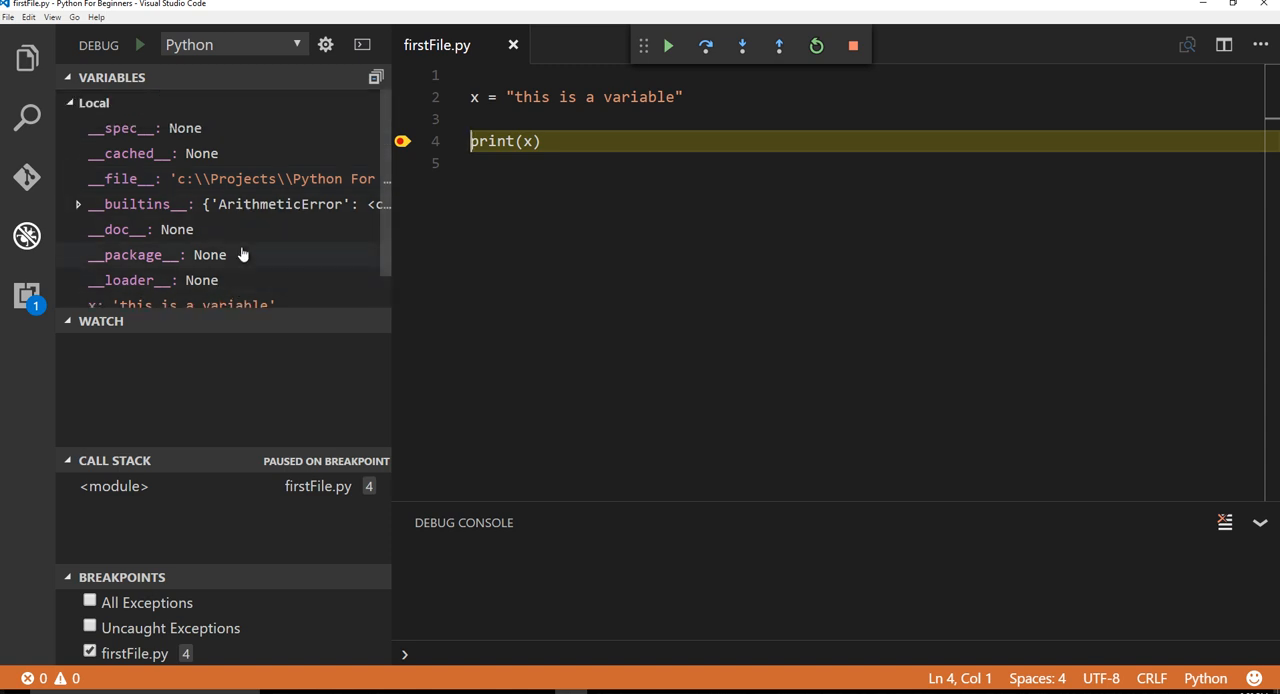
pyautogui.scroll(-1, 242, 256)
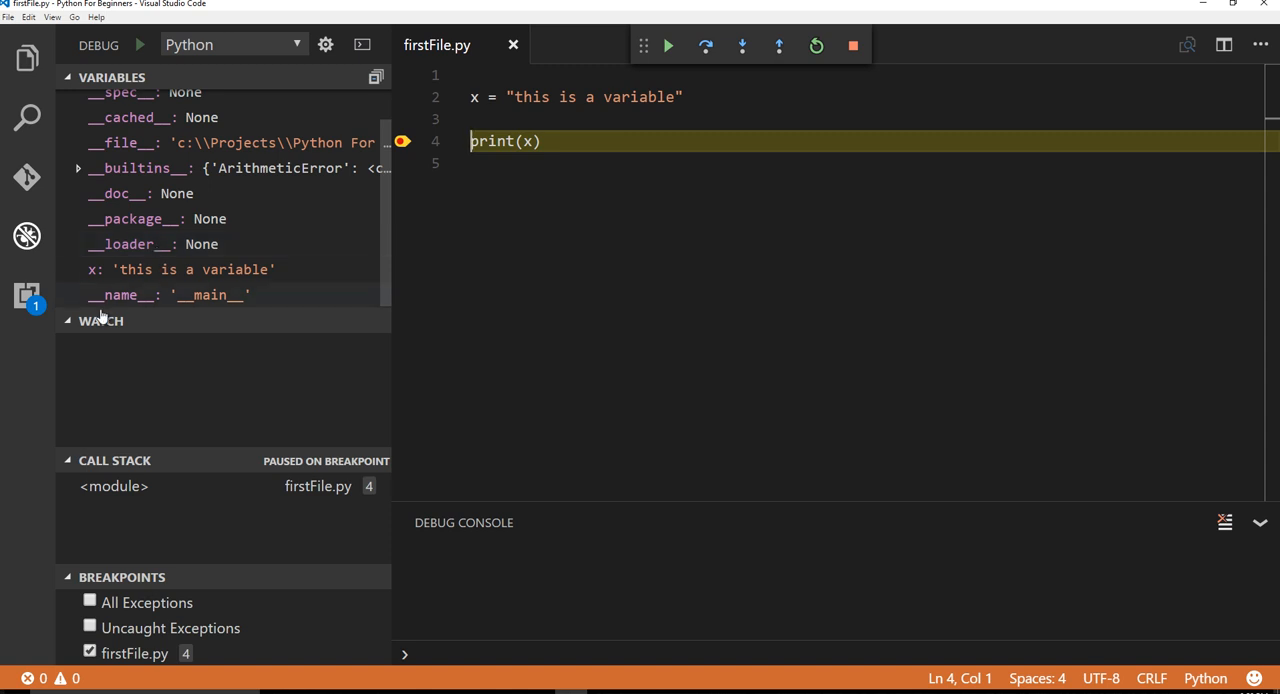
pyautogui.moveTo(95, 352)
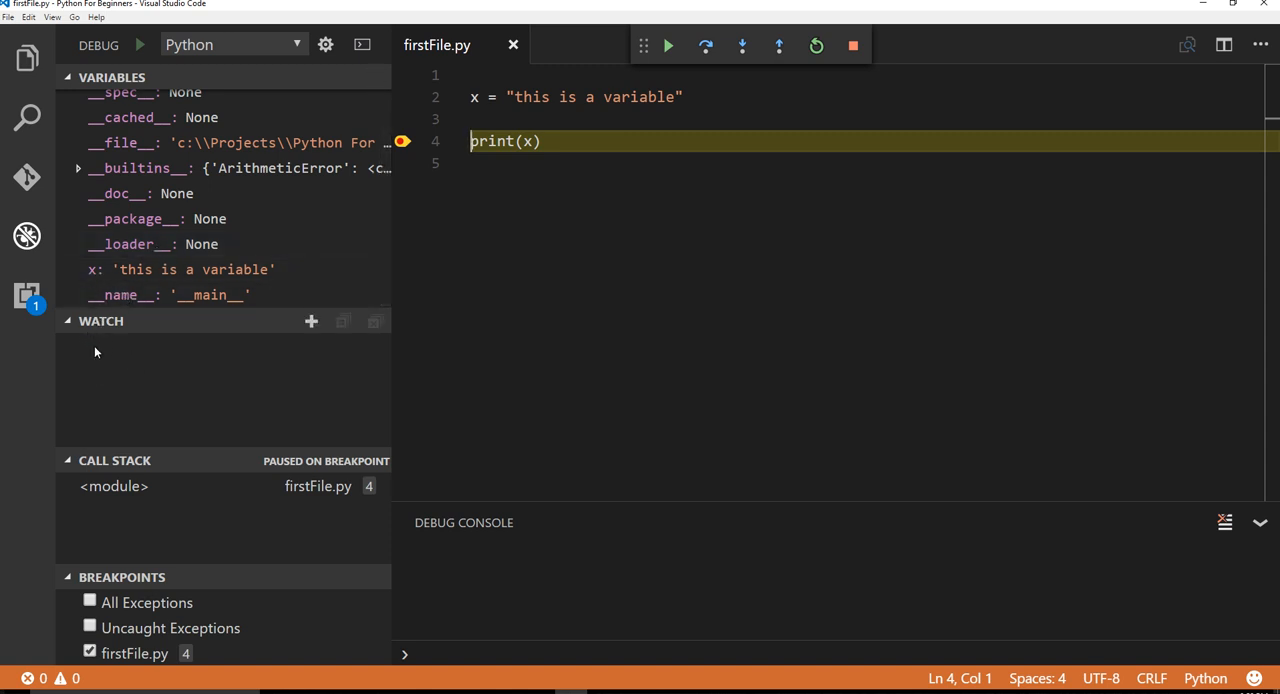
# Add x to the Watch list from Variables, then stop the debugging session.
pyautogui.rightClick(97, 274)
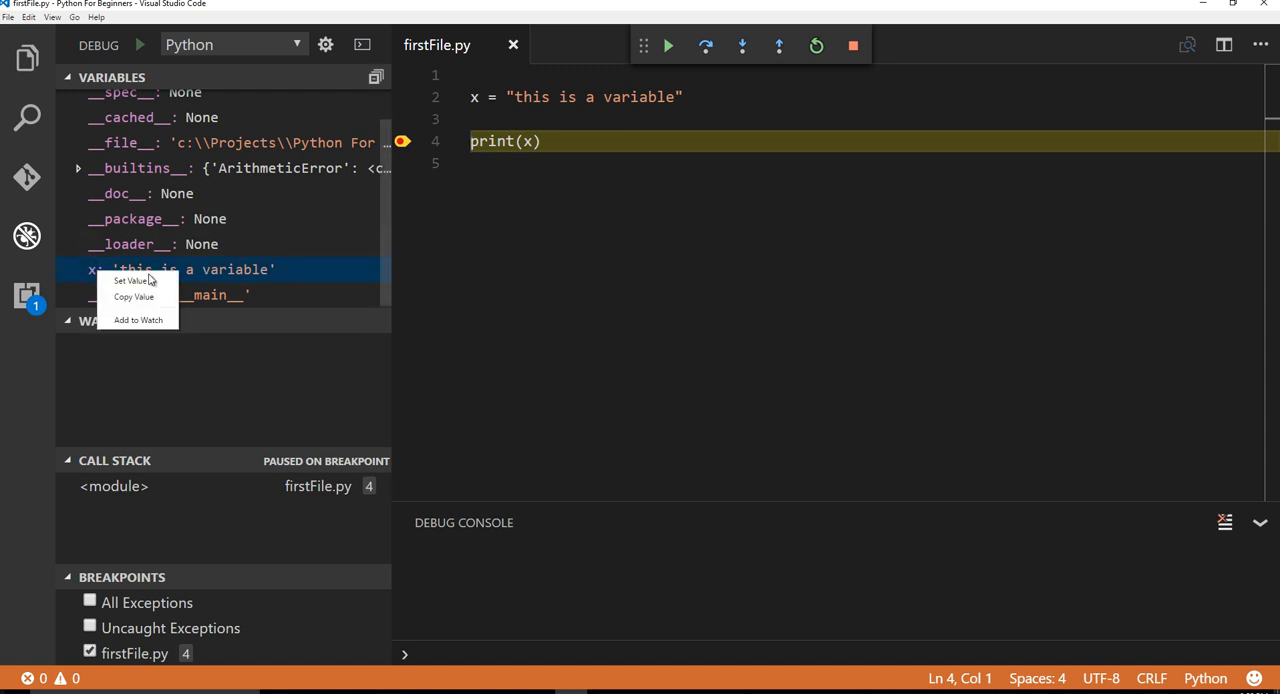
pyautogui.click(137, 320)
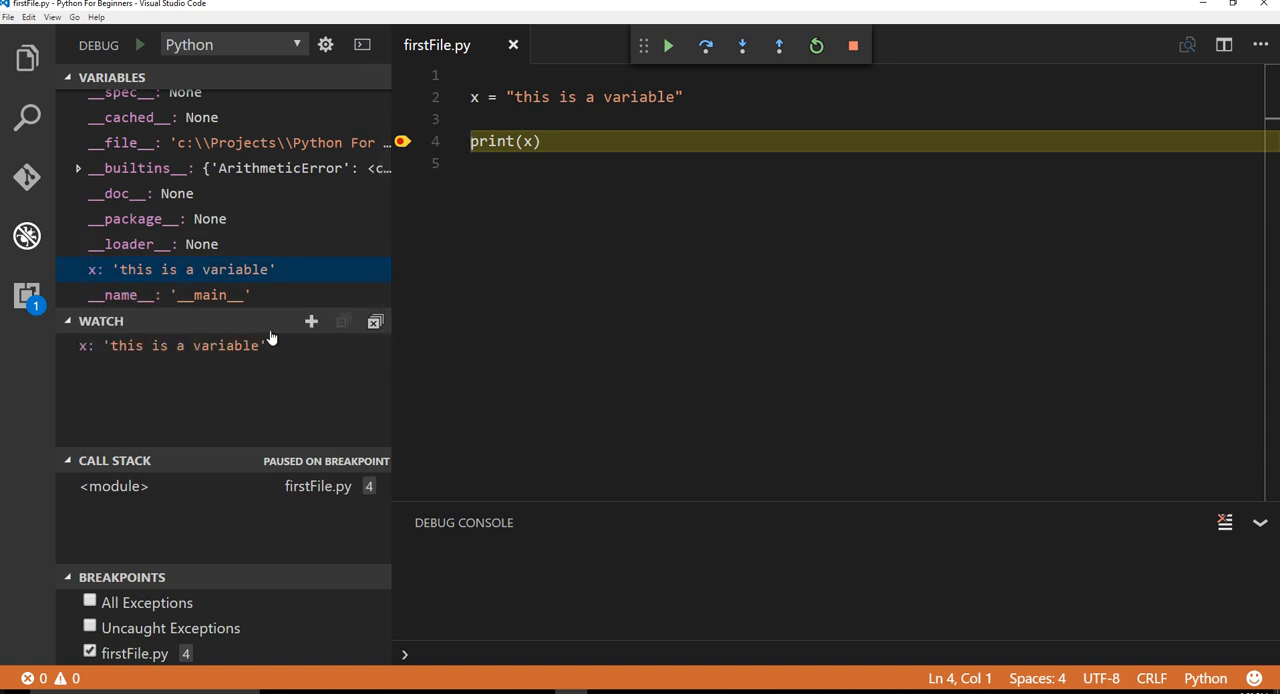
pyautogui.click(470, 175)
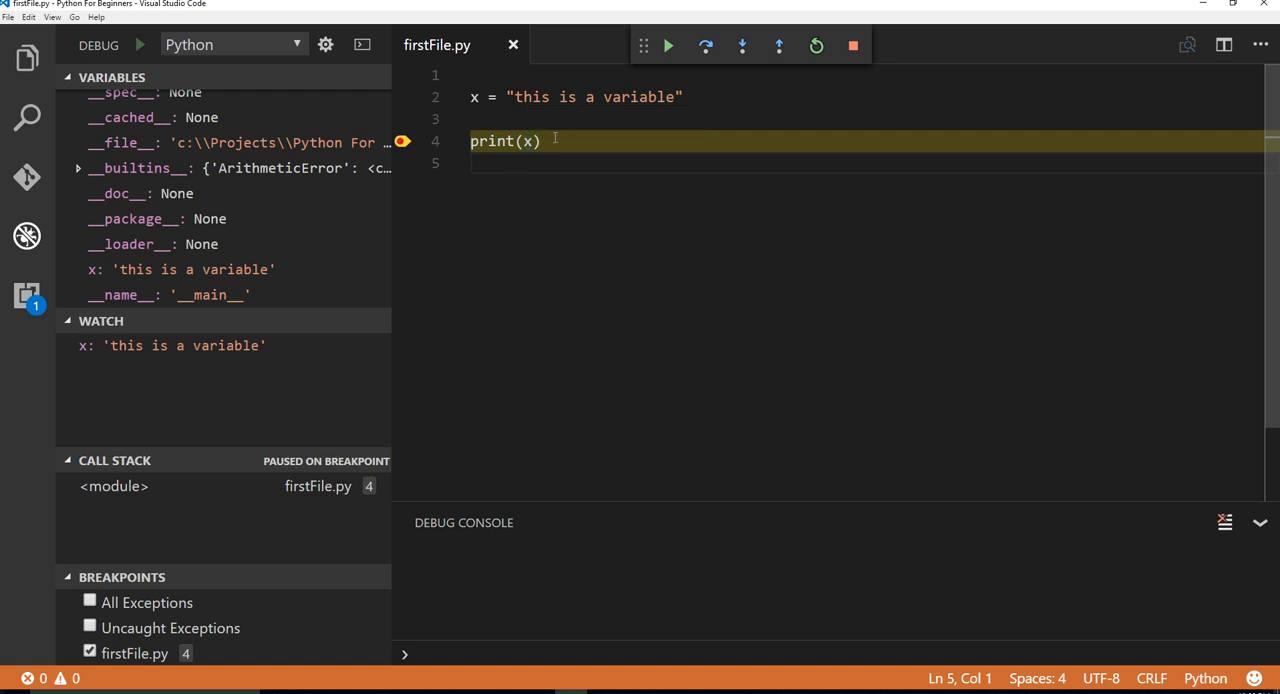
pyautogui.click(511, 117)
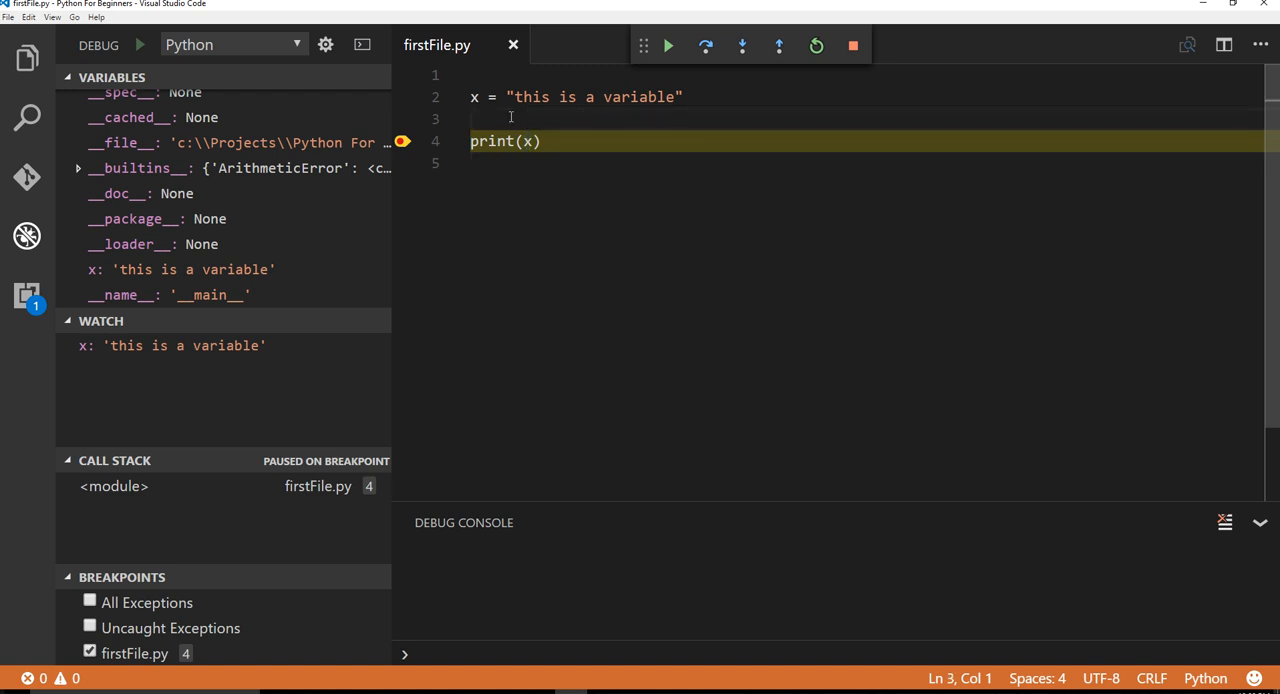
pyautogui.click(852, 47)
# Add x = "this sucks, somebody changed my value" and a second print(x), then save firstFile.py.
pyautogui.click(574, 130)
pyautogui.press('Down')
pyautogui.press('Return')
pyautogui.press('Return')
pyautogui.press('Up')
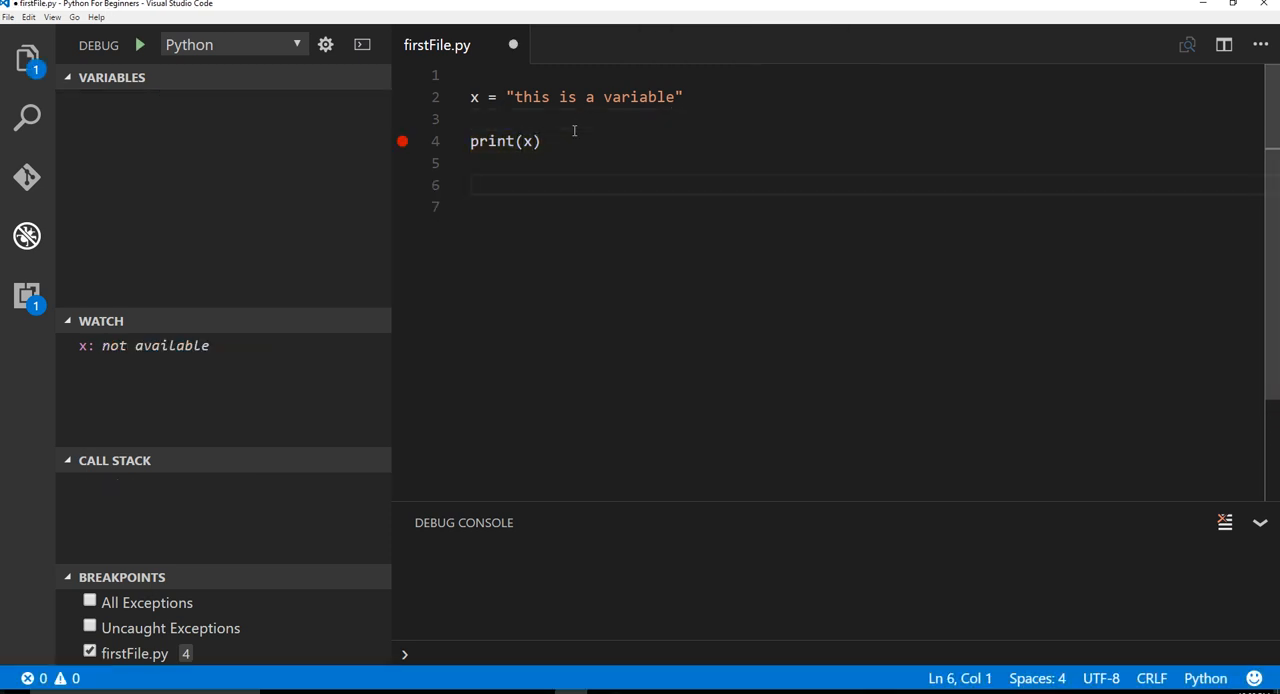
pyautogui.write('x = "this sucks')
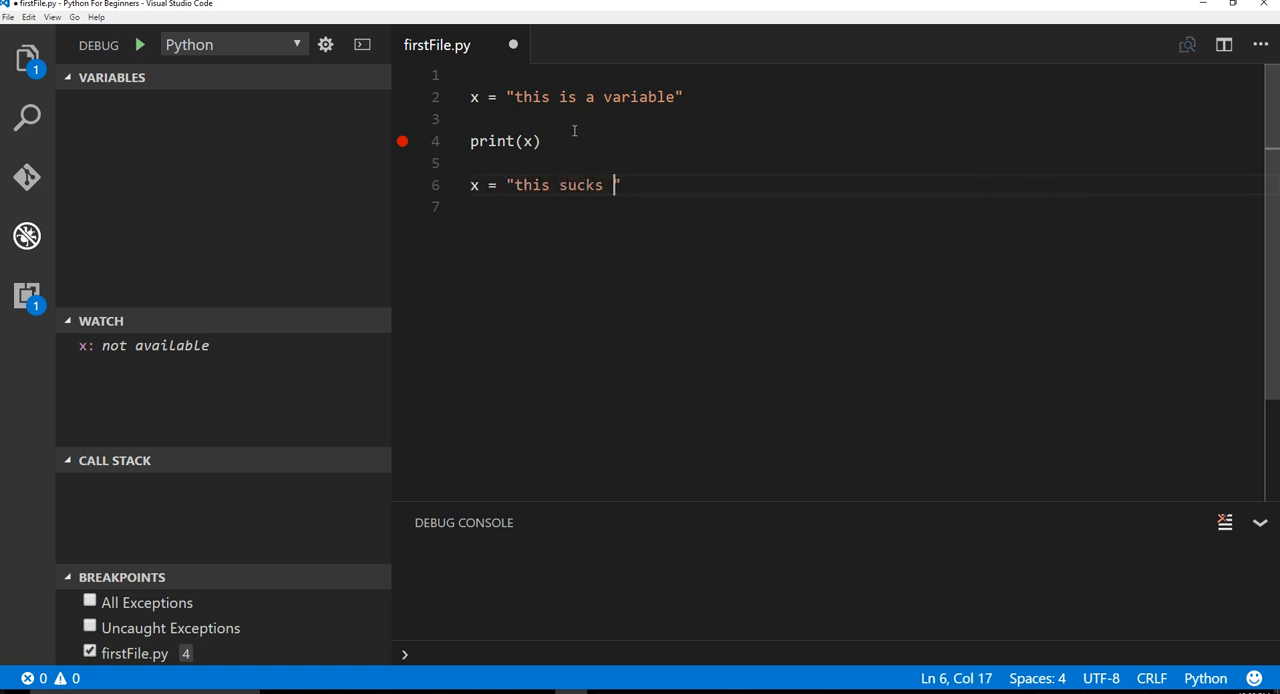
pyautogui.write(', somebody changed my value')
pyautogui.click(913, 179)
pyautogui.press('Return')
pyautogui.press('Return')
pyautogui.write('print(x)')
pyautogui.hotkey('ctrl', 's')
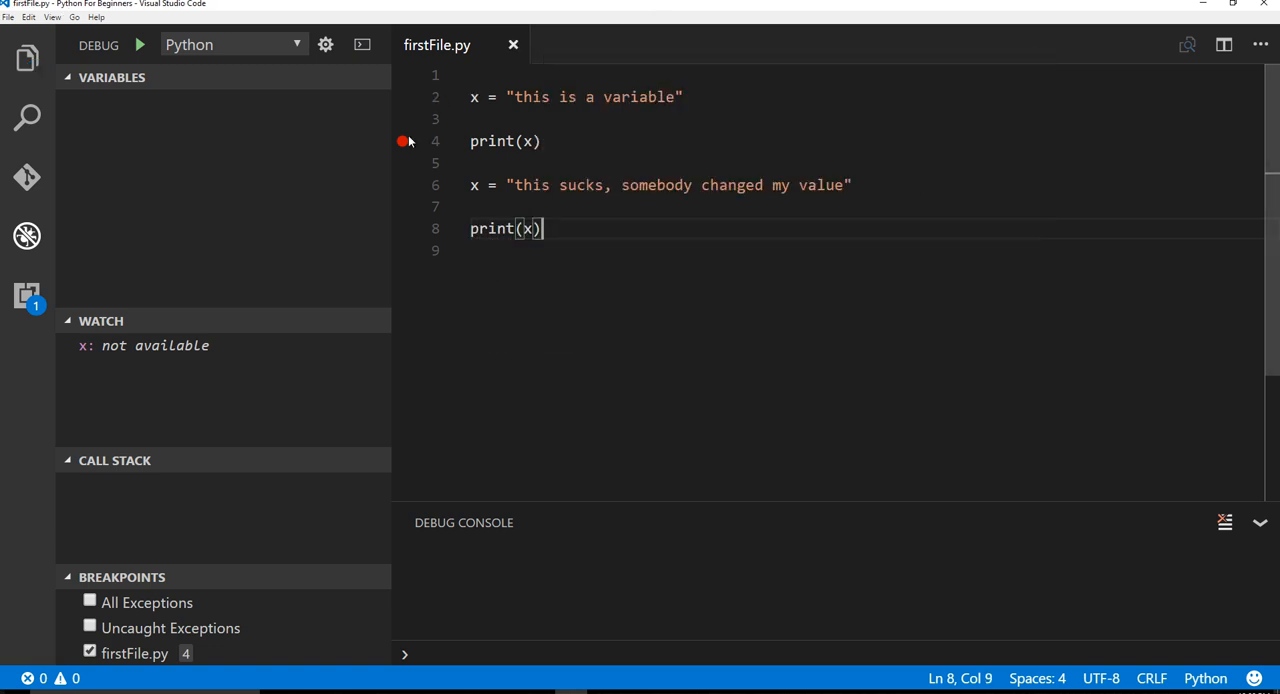
# Move the breakpoint from line 4 to line 8 and restart debugging with F5.
pyautogui.click(402, 141)
pyautogui.click(402, 228)
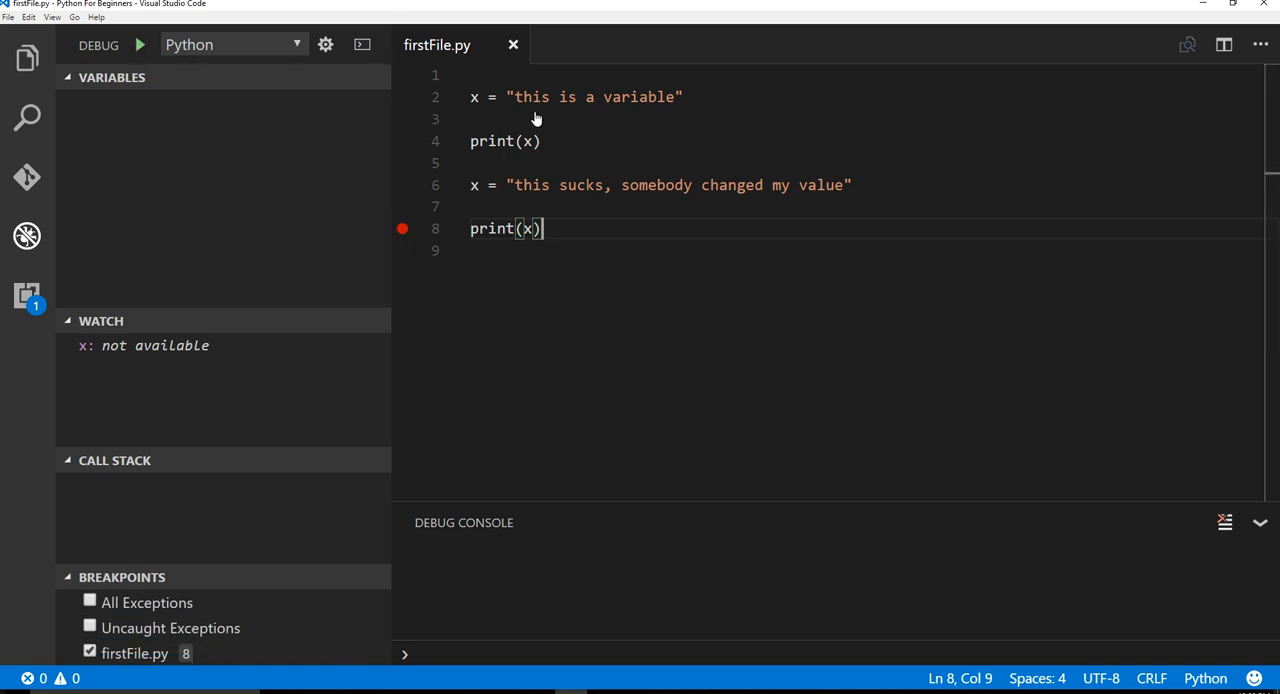
pyautogui.press('F5')
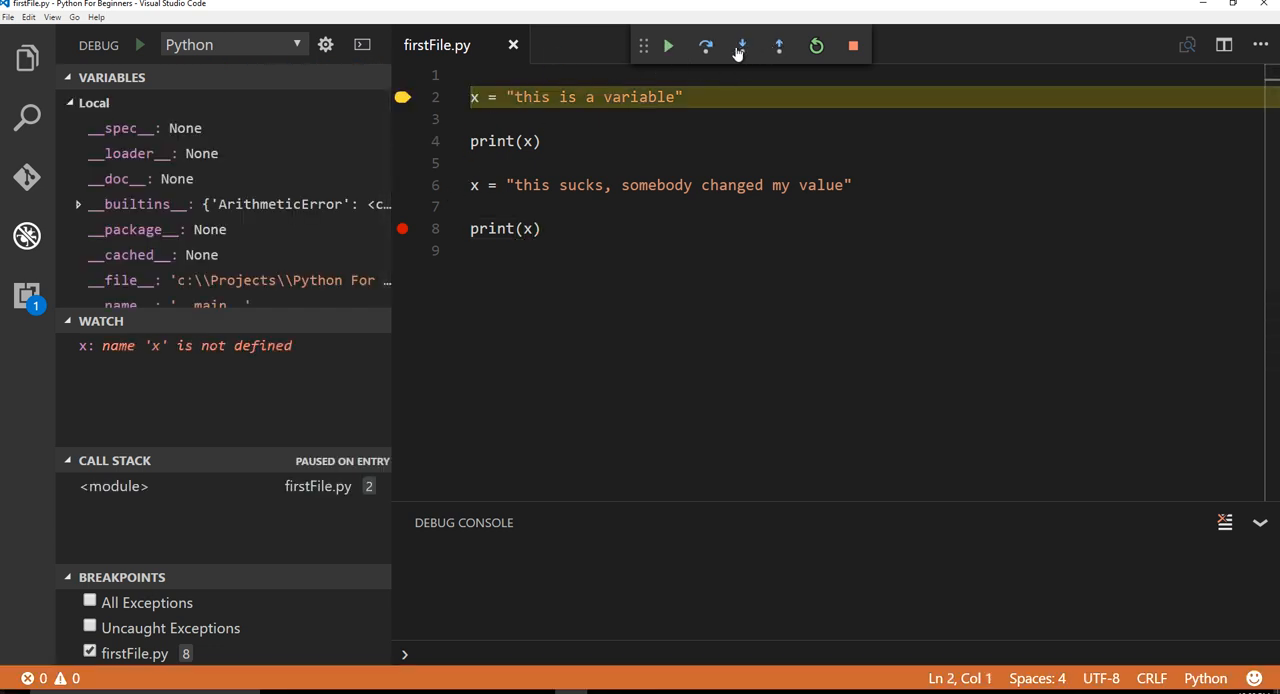
# Step over the assignment, first print and reassignment, checking x's printed and changed value, then stop debugging.
pyautogui.click(706, 47)
pyautogui.click(706, 47)
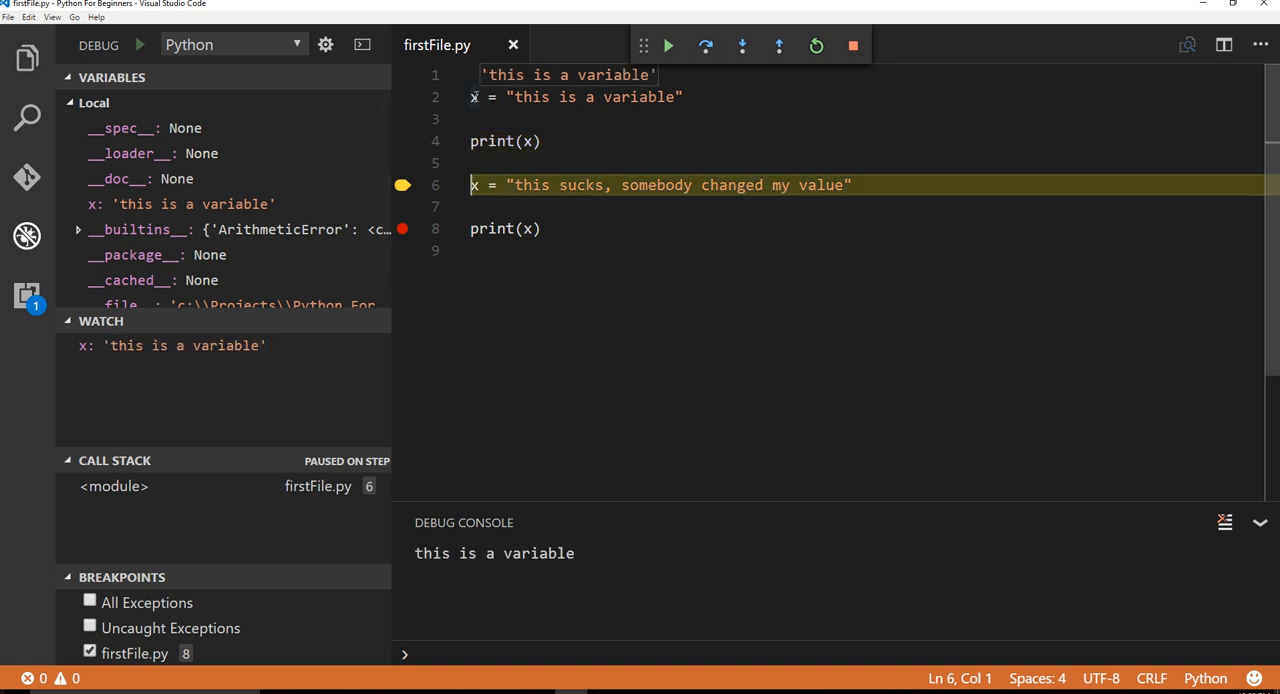
pyautogui.moveTo(528, 142)
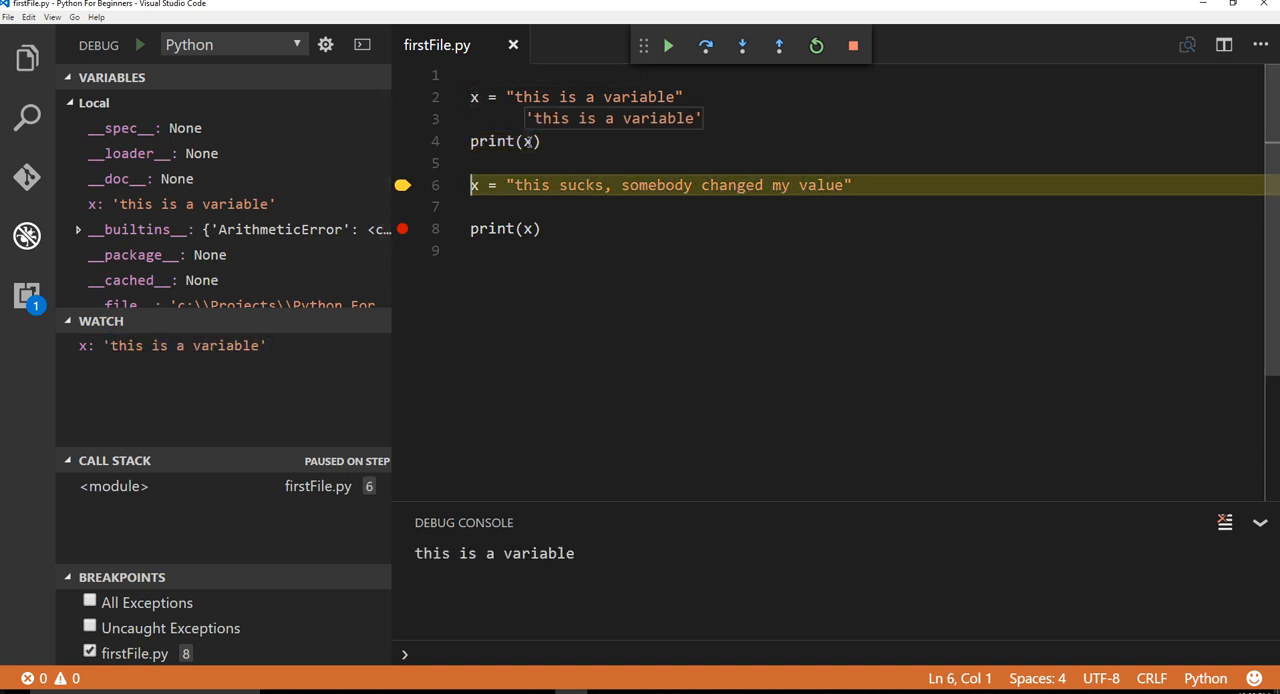
pyautogui.moveTo(424, 553); pyautogui.dragTo(590, 558)
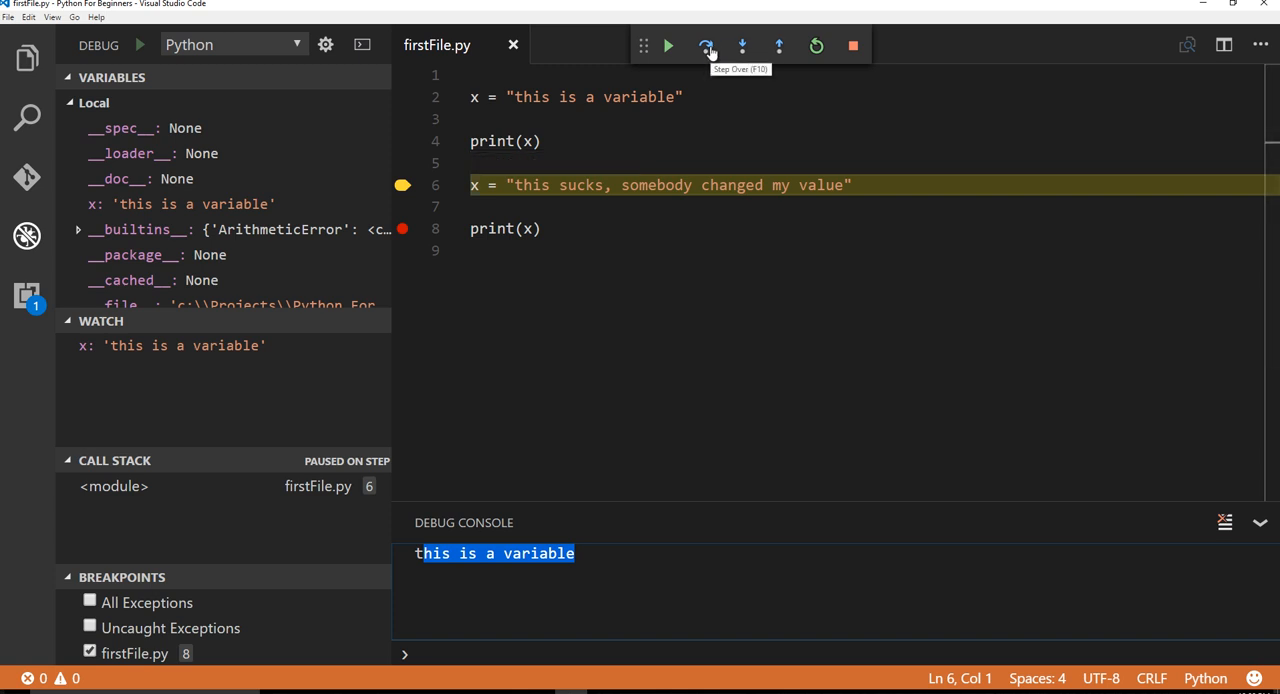
pyautogui.click(706, 46)
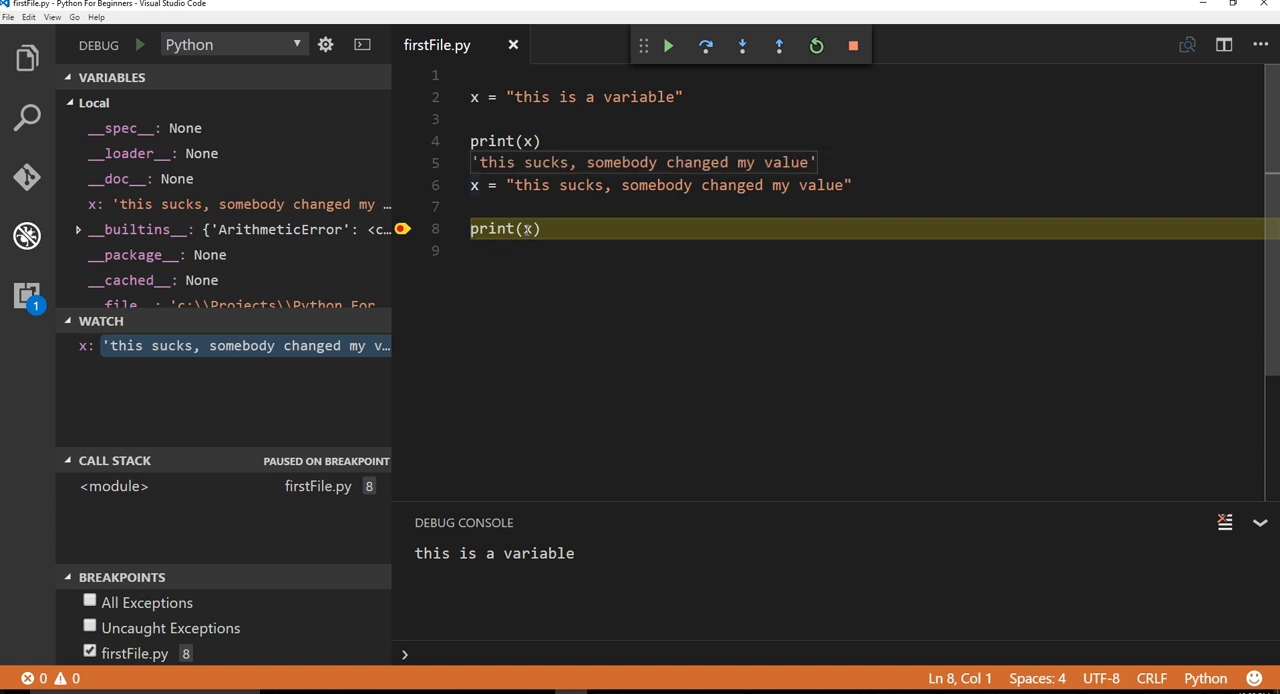
pyautogui.moveTo(172, 345)
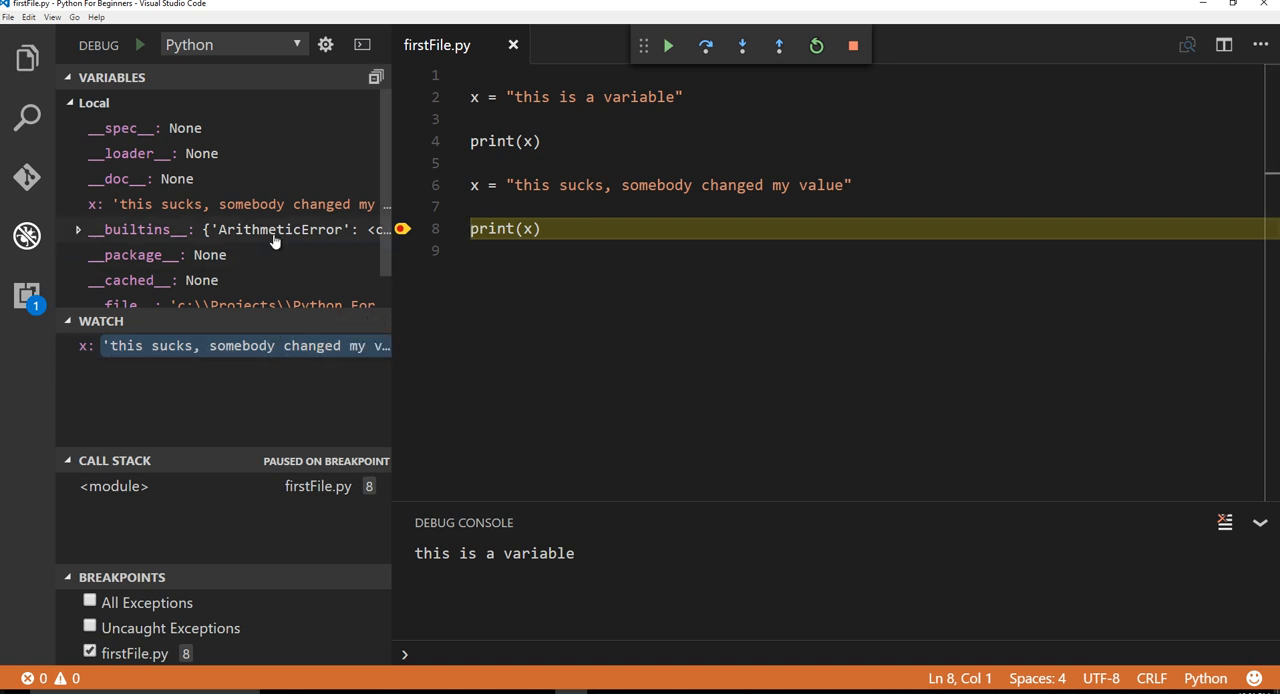
pyautogui.click(853, 45)
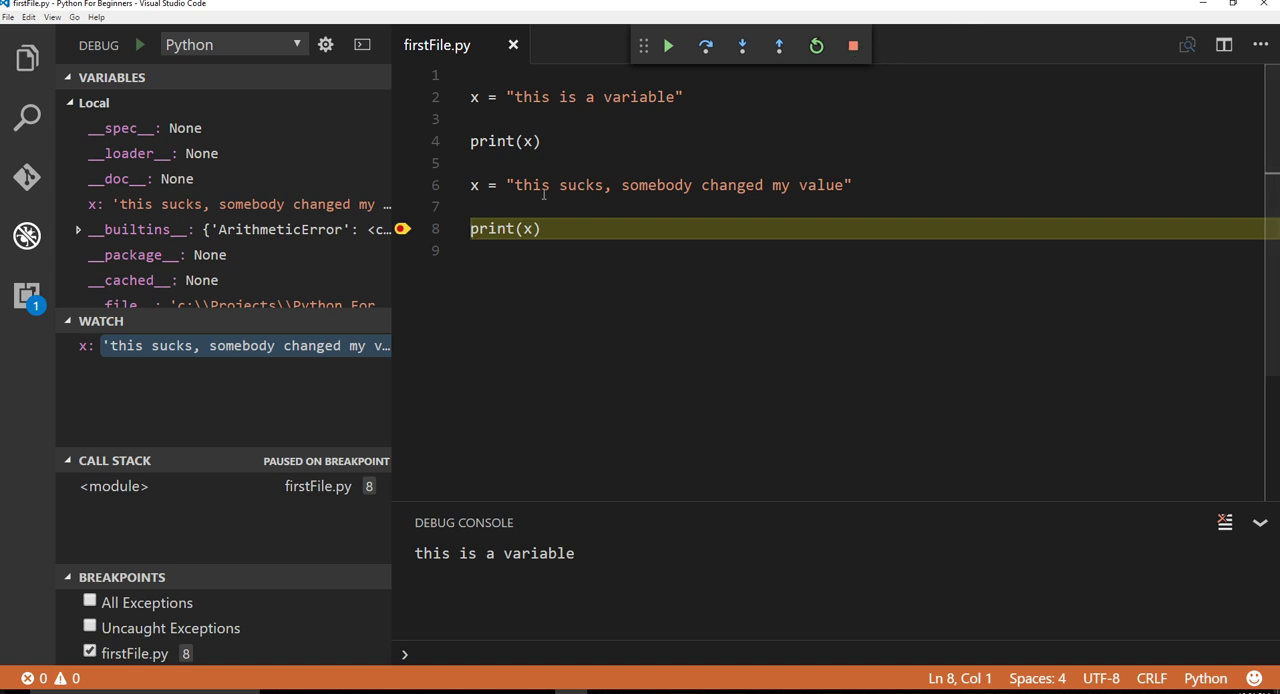
# Clear the breakpoint beside the second print(x) on line 8.
pyautogui.click(403, 228)
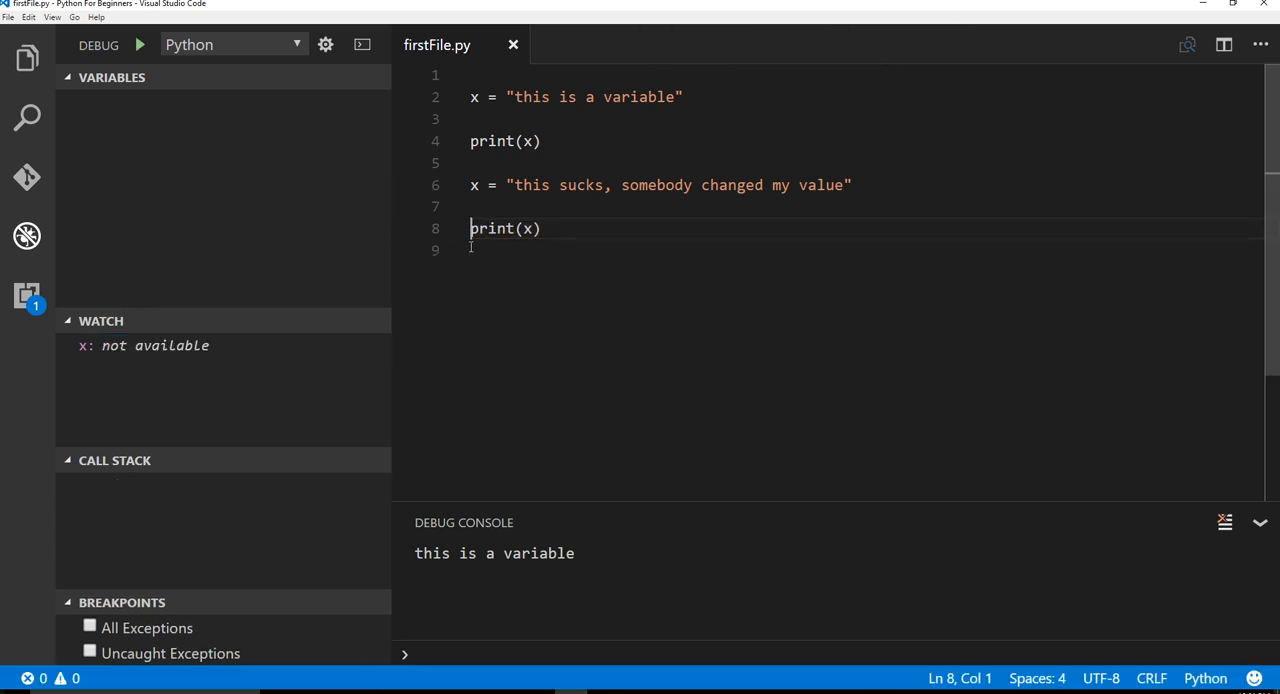